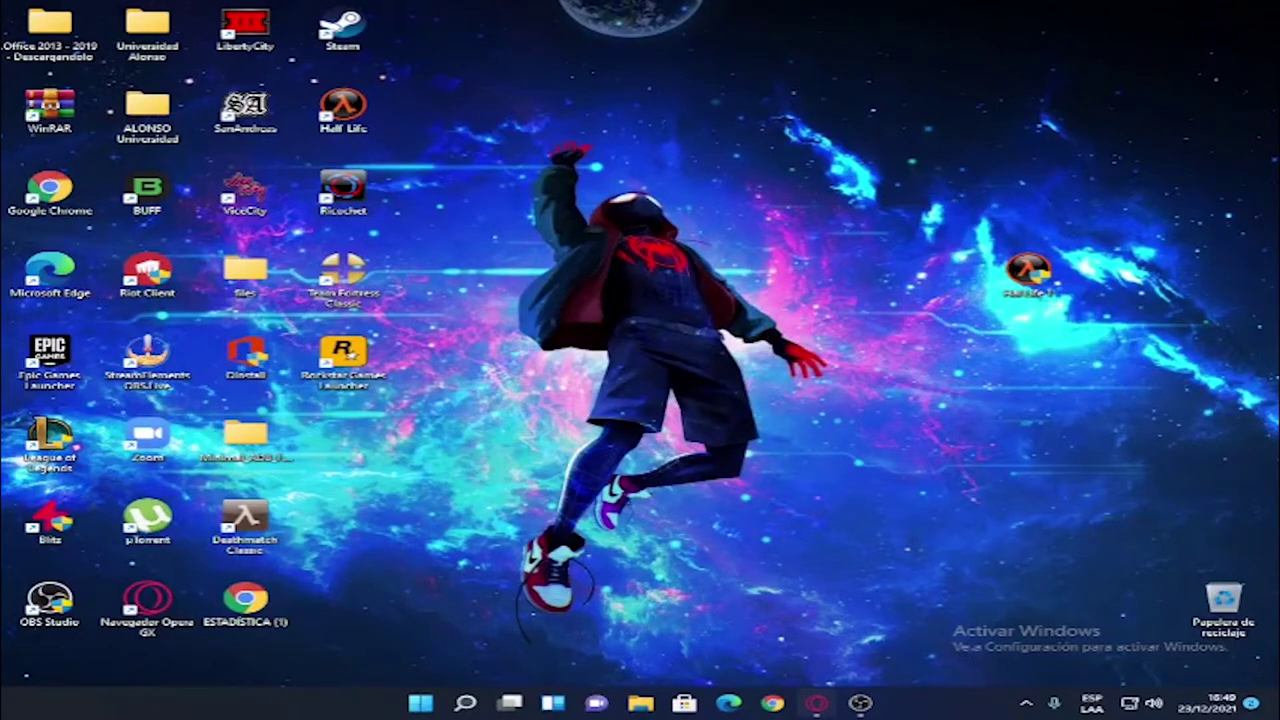
- Switch to Opera GX, search Google for "streamelements obs" and open the StreamElements OBS.Live page
{"action": "left_click", "coordinate": [816, 703]}
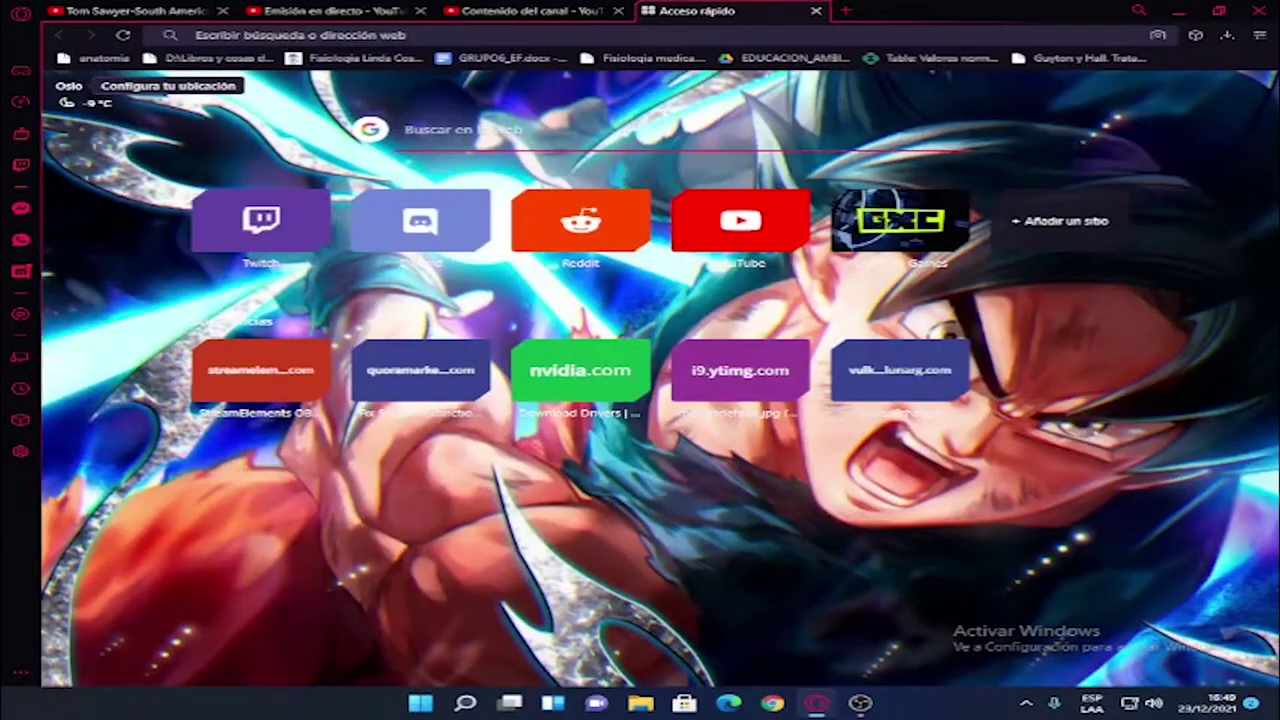
{"action": "type", "text": "strea"}
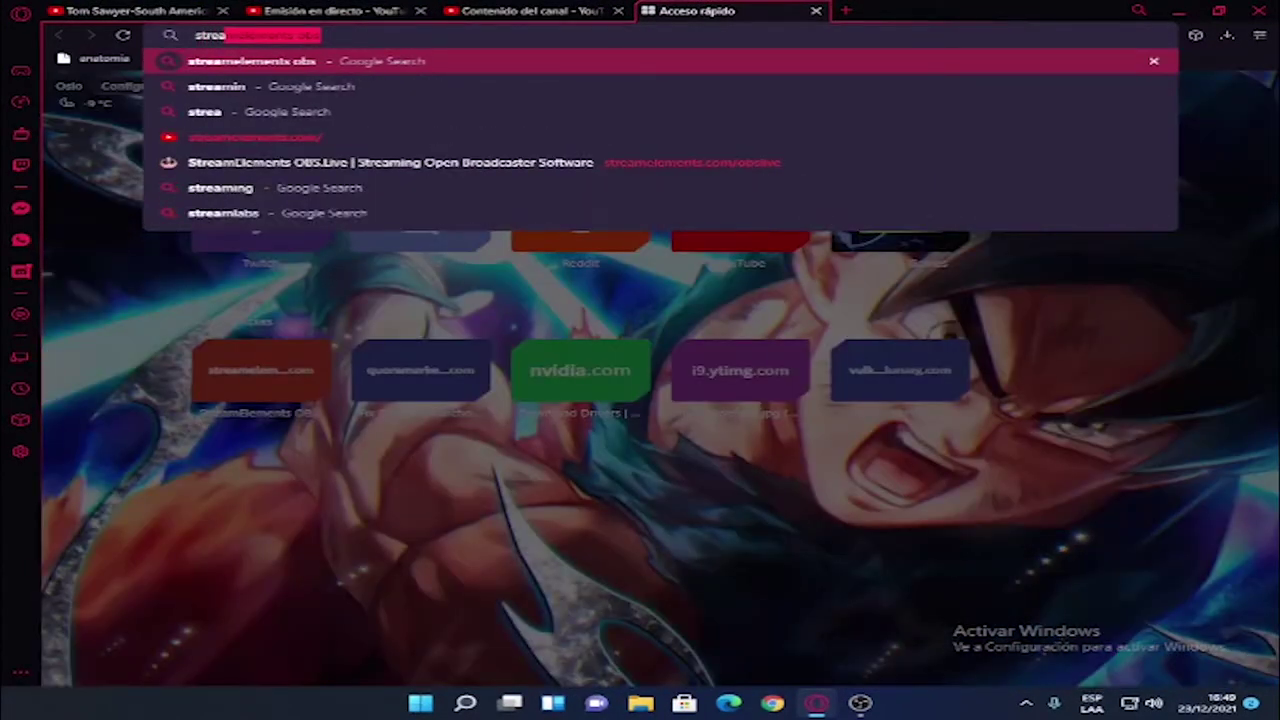
{"action": "key", "text": "Return"}
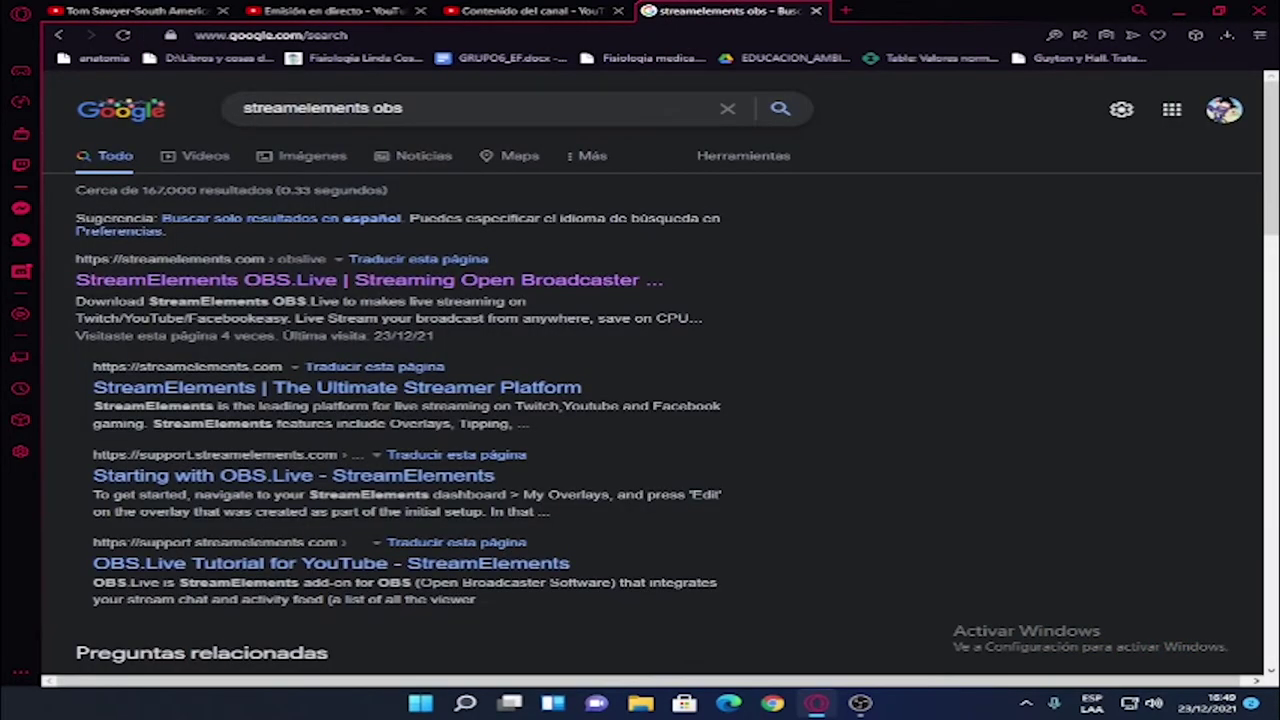
{"action": "left_click", "coordinate": [560, 281]}
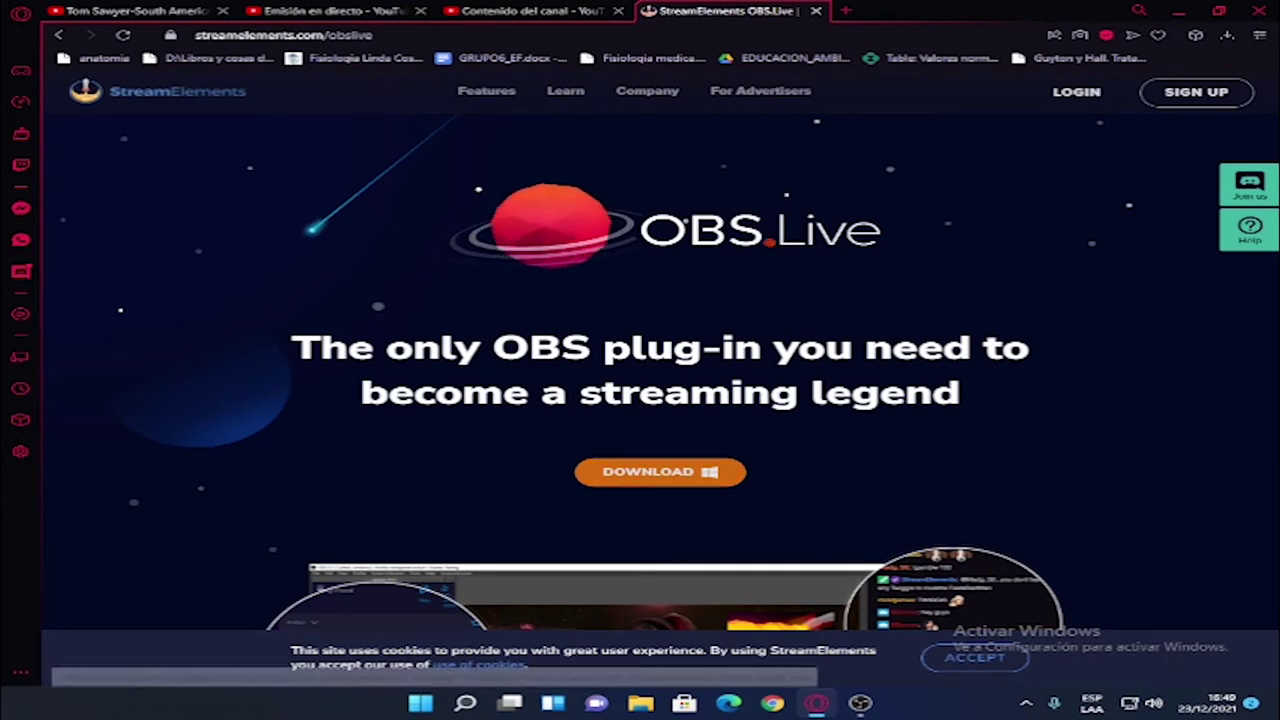
{"action": "scroll", "coordinate": [660, 471], "scroll_direction": "down", "scroll_amount": 1}
{"action": "scroll", "coordinate": [660, 471], "scroll_direction": "up", "scroll_amount": 1}
{"action": "scroll", "coordinate": [660, 471], "scroll_direction": "down", "scroll_amount": 2}
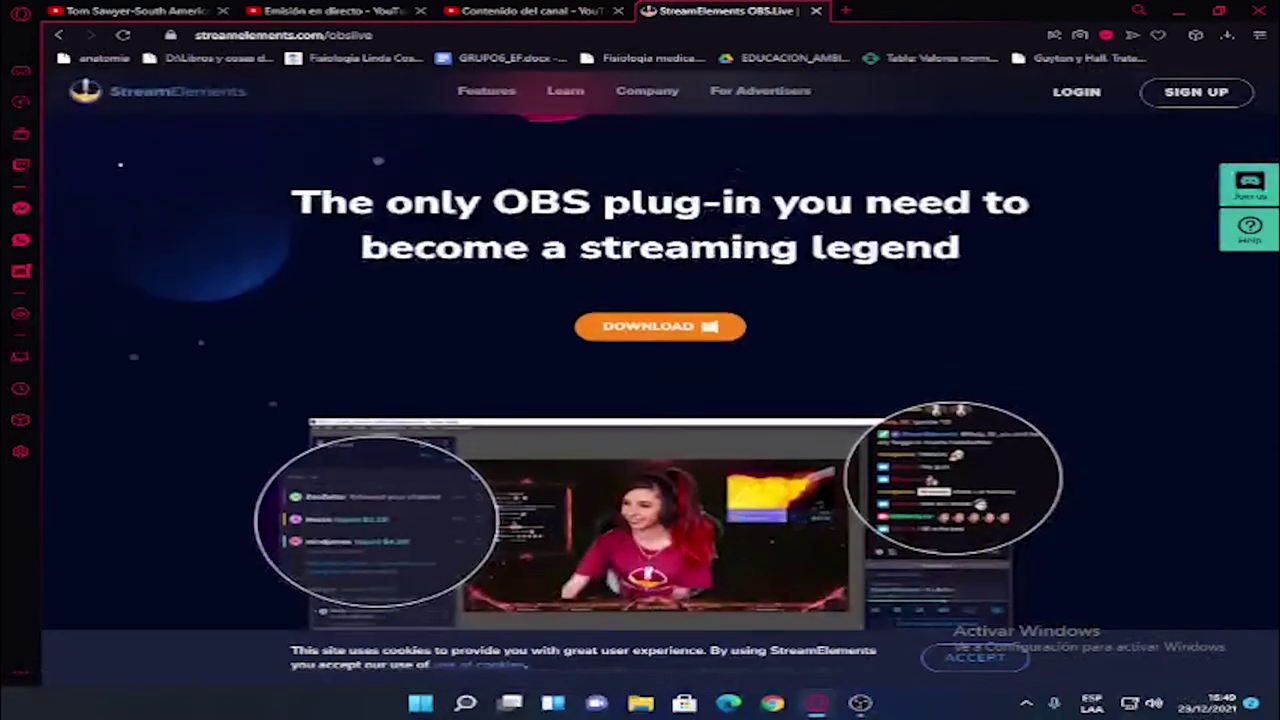
{"action": "scroll", "coordinate": [660, 400], "scroll_direction": "up", "scroll_amount": 1}
- Switch to OBS and log out of the connected StreamElements account
{"action": "mouse_move", "coordinate": [860, 703]}
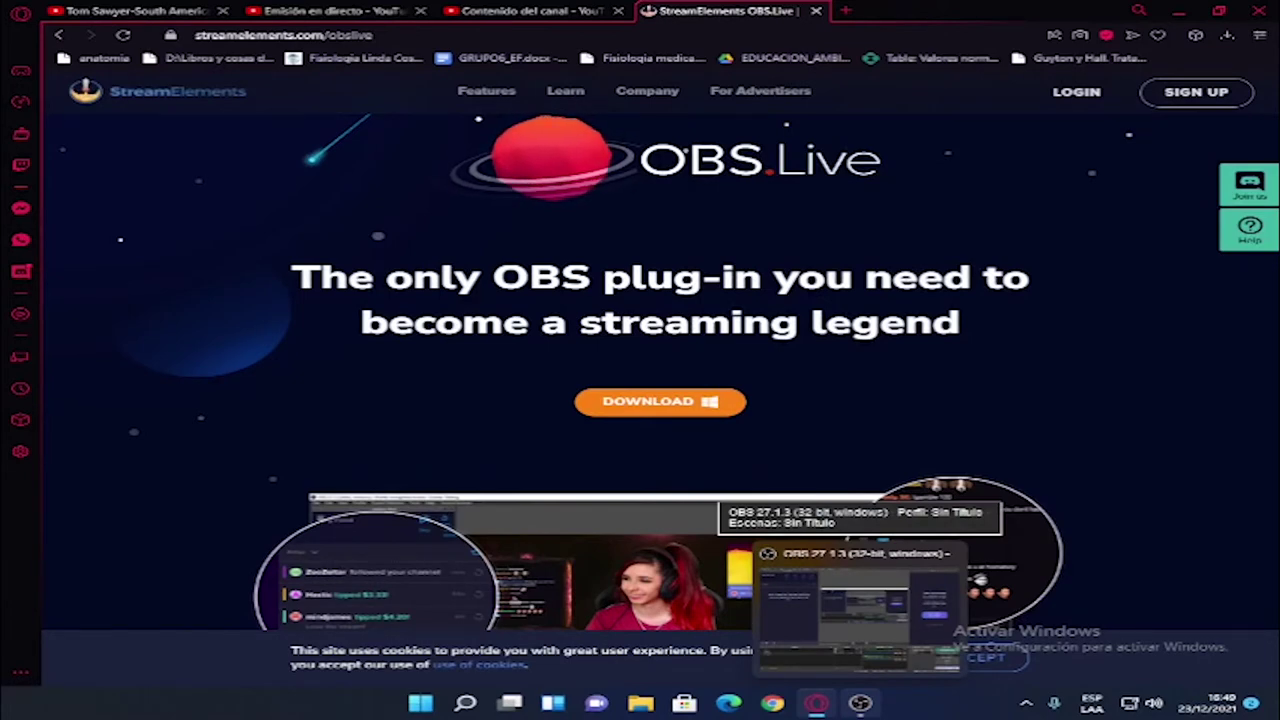
{"action": "left_click", "coordinate": [860, 600]}
{"action": "left_click", "coordinate": [540, 23]}
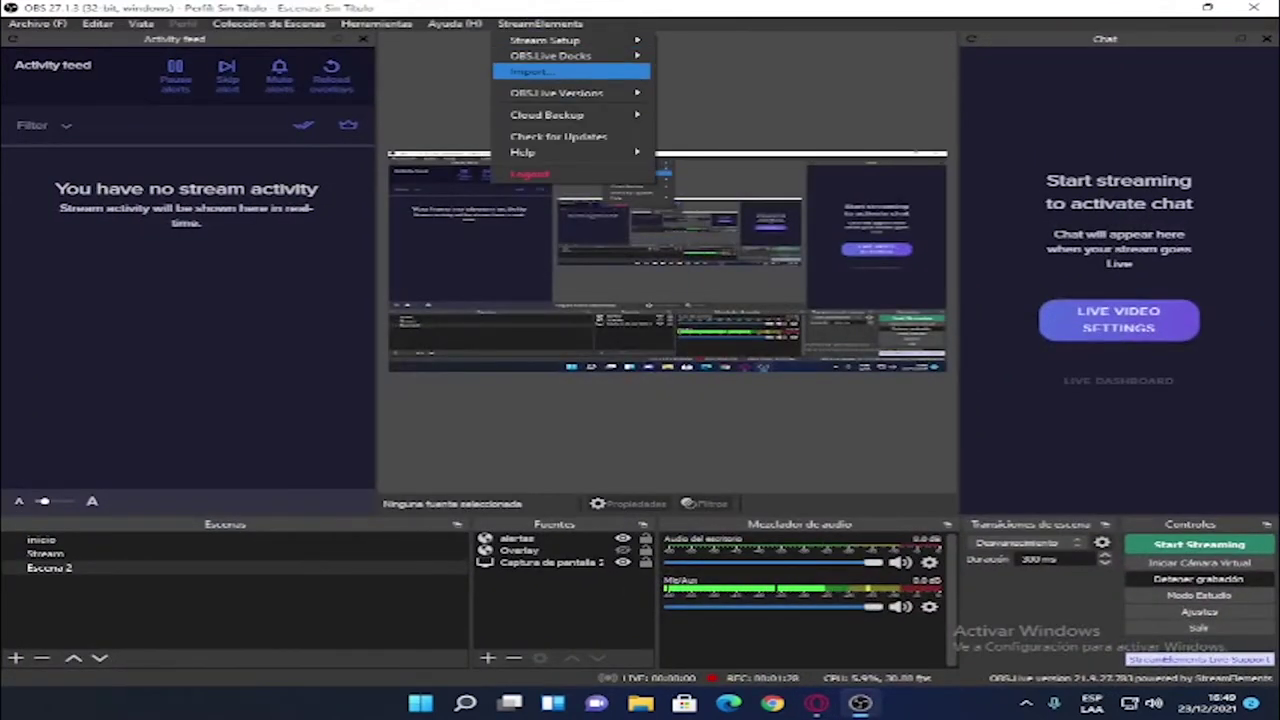
{"action": "left_click", "coordinate": [530, 174]}
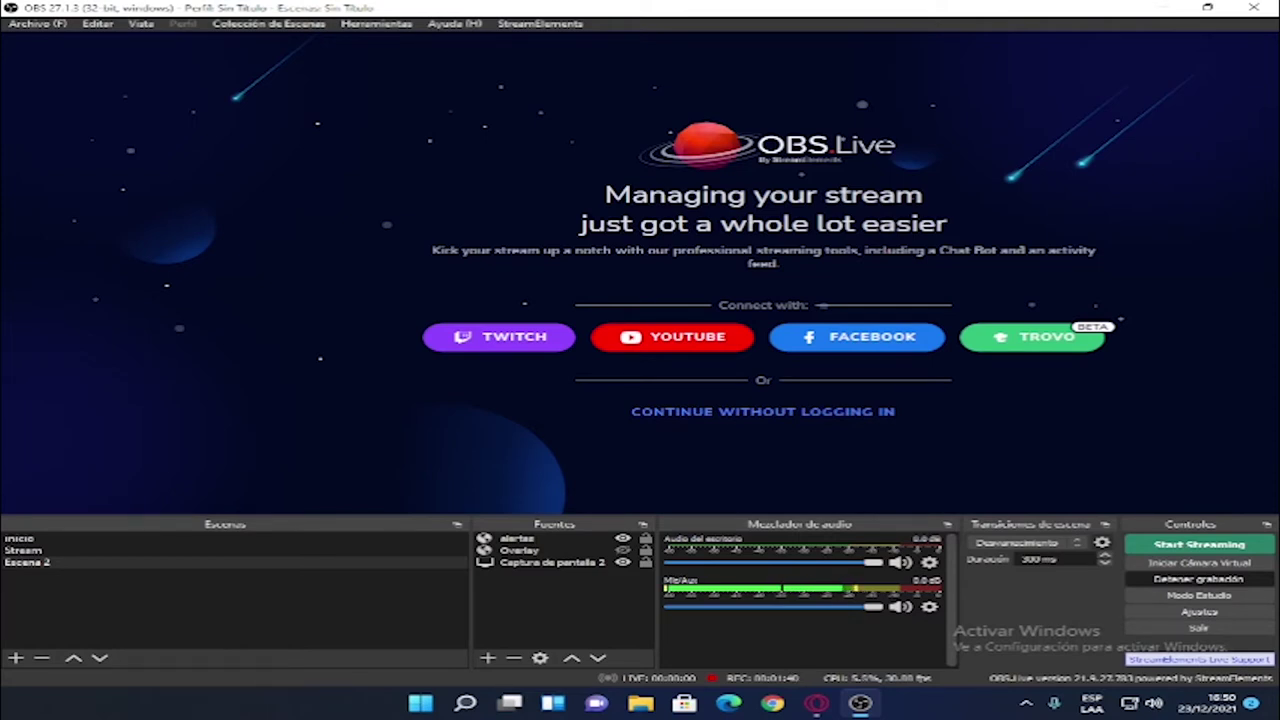
- Connect OBS.Live with YouTube using the streamer's channel, authenticate the channel access, and maximize the OBS window
{"action": "left_click", "coordinate": [672, 337]}
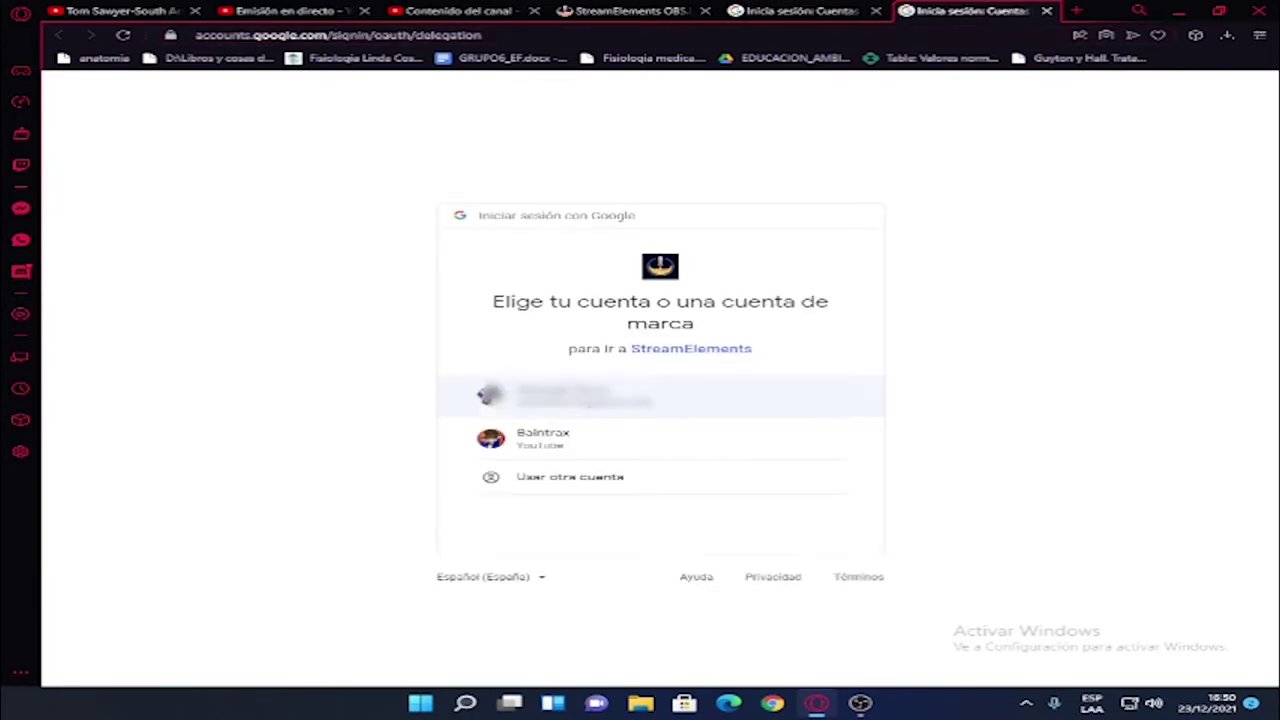
{"action": "left_click", "coordinate": [543, 437]}
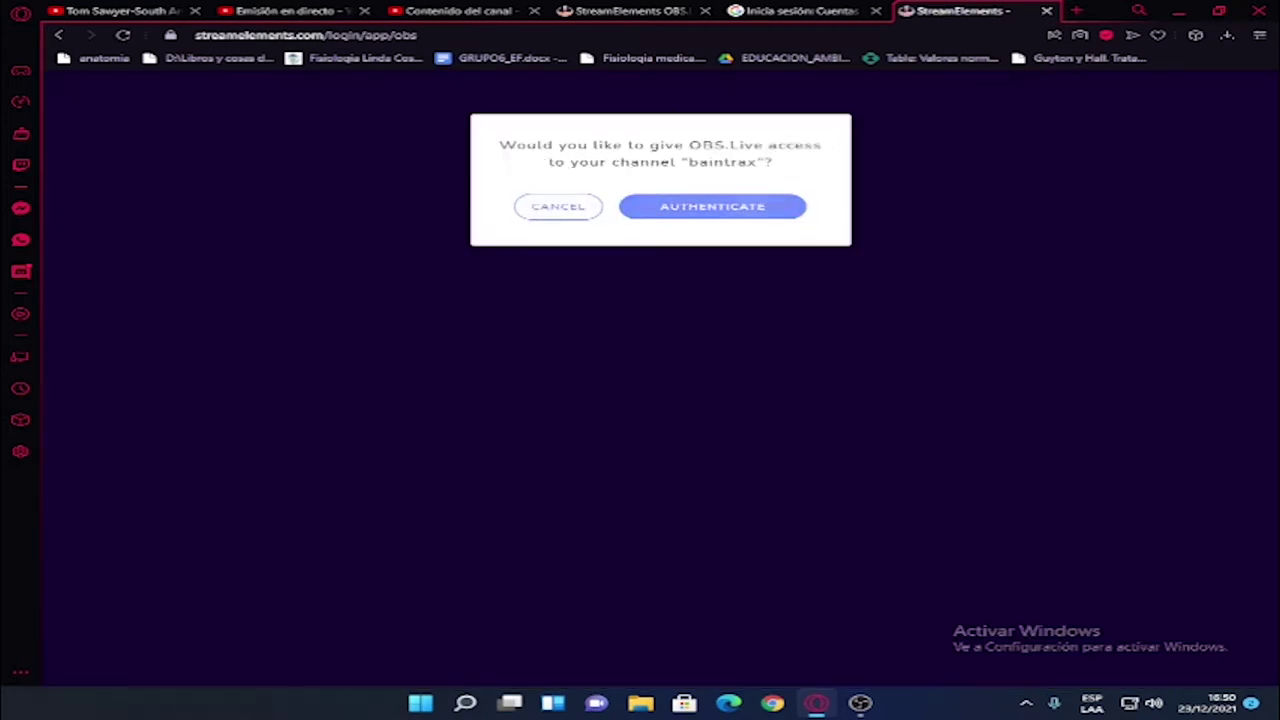
{"action": "left_click", "coordinate": [712, 206]}
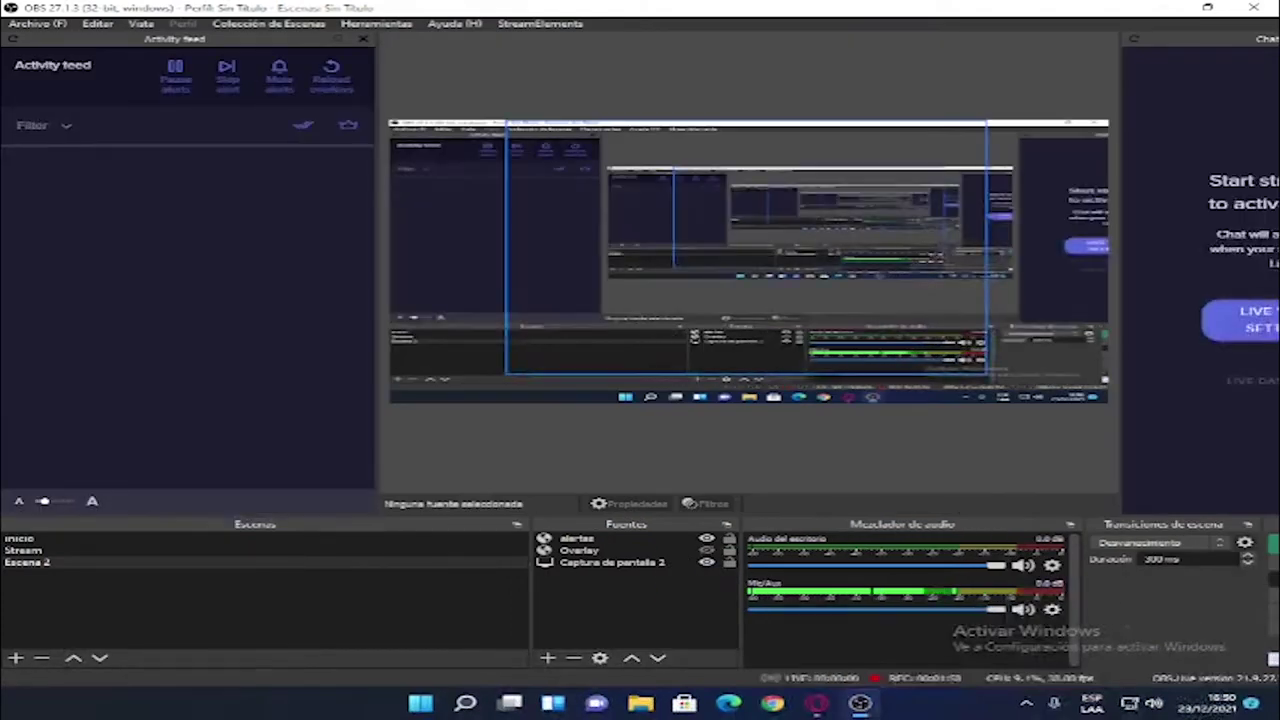
{"action": "mouse_move", "coordinate": [860, 8]}
{"action": "left_mouse_down"}
{"action": "mouse_move", "coordinate": [800, 24]}
{"action": "mouse_move", "coordinate": [848, 24]}
{"action": "left_mouse_up"}
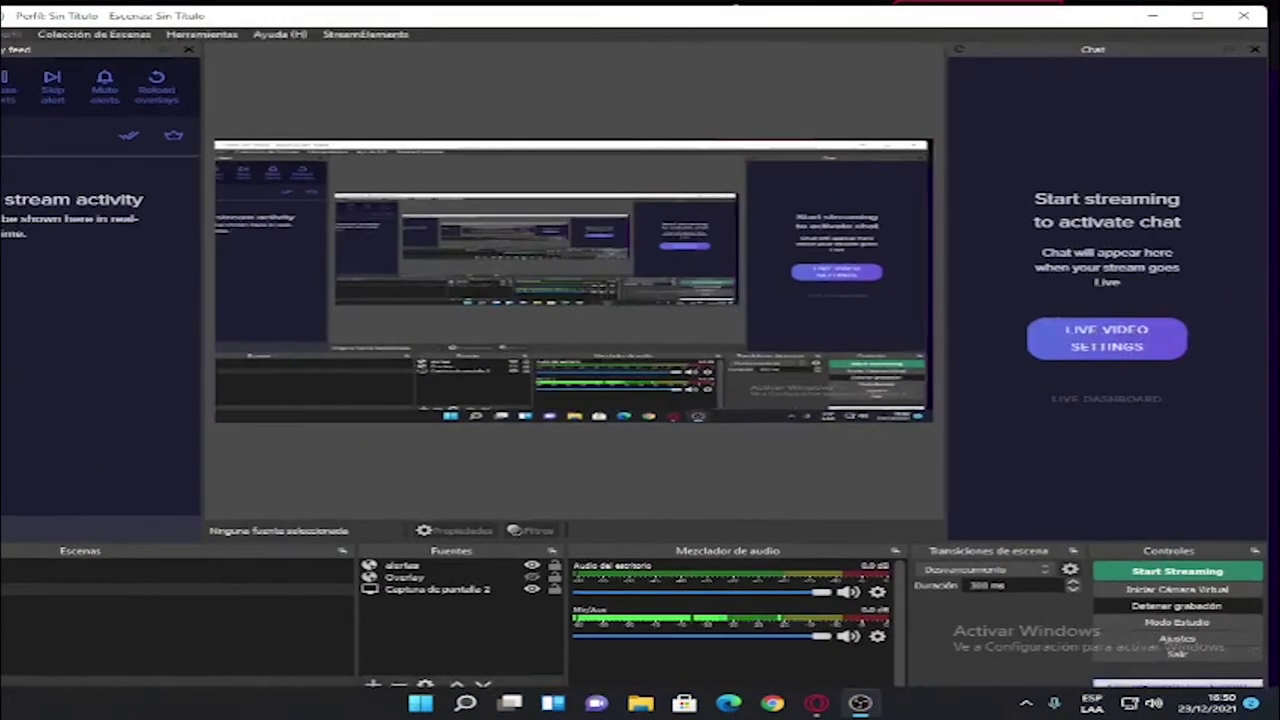
{"action": "double_click", "coordinate": [848, 20]}
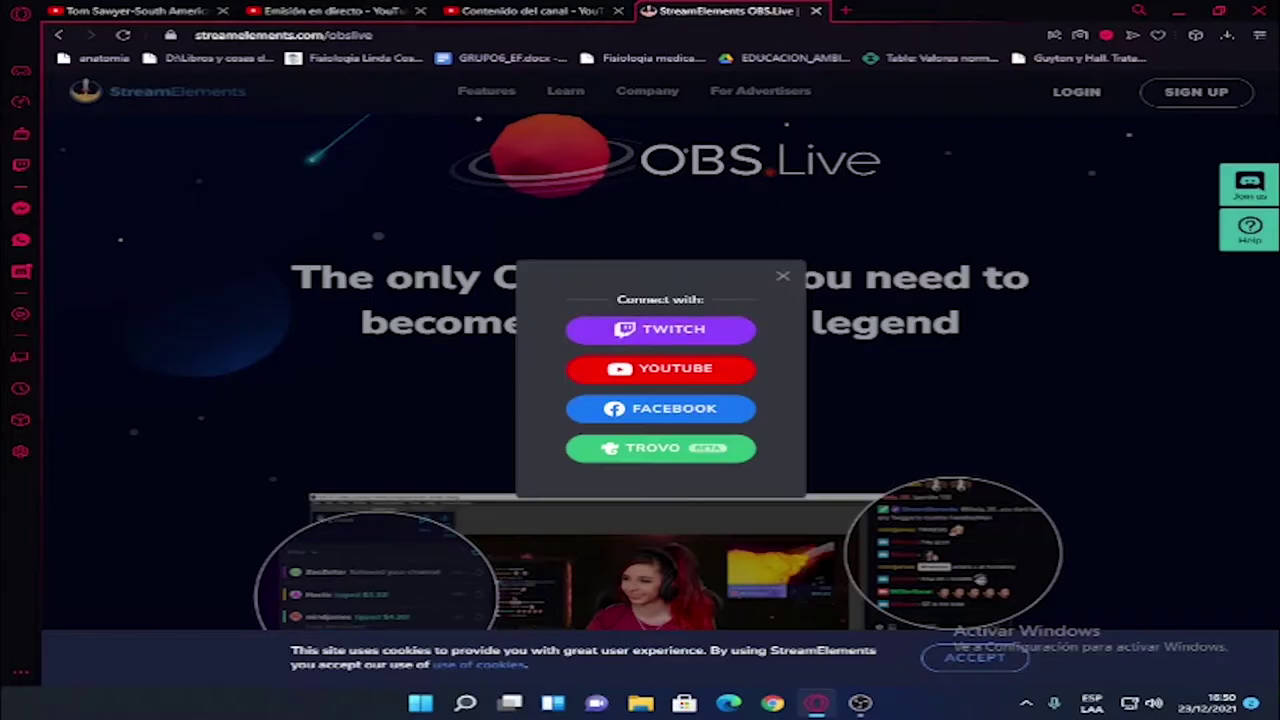
- Sign in to the StreamElements website with the YouTube channel account and dismiss the Trovo promotion
{"action": "left_click", "coordinate": [660, 368]}
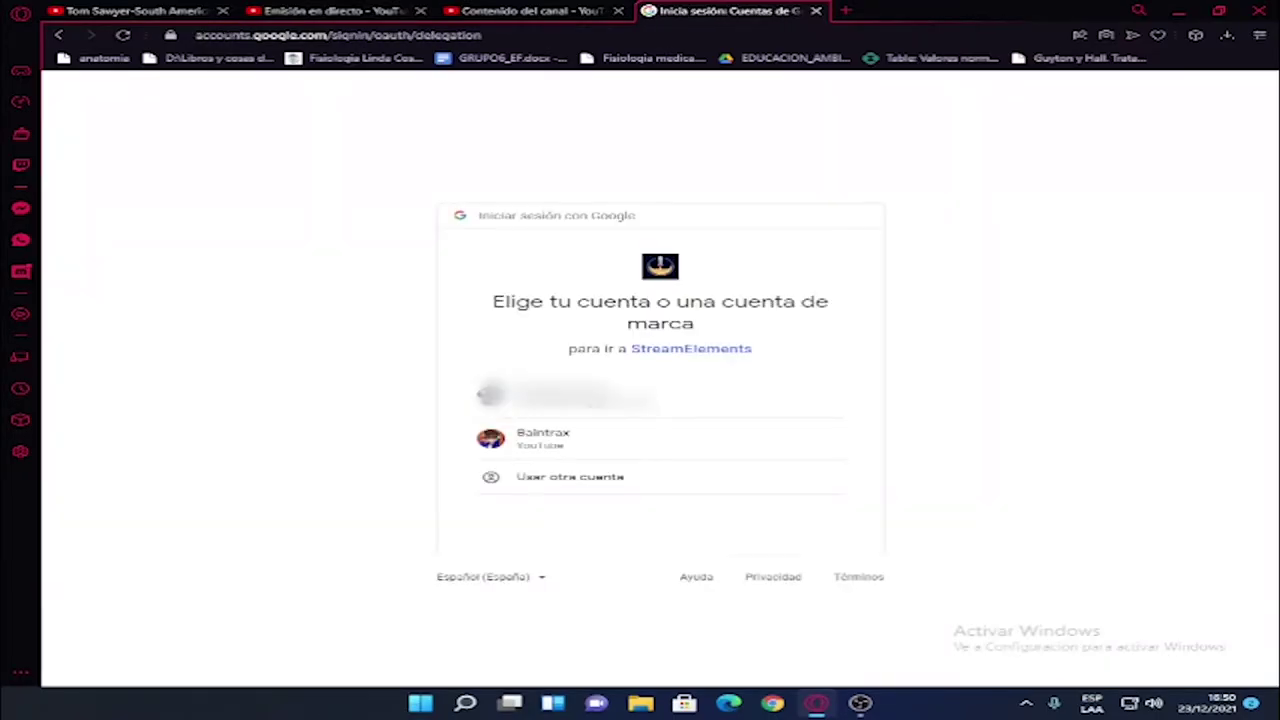
{"action": "left_click", "coordinate": [543, 438]}
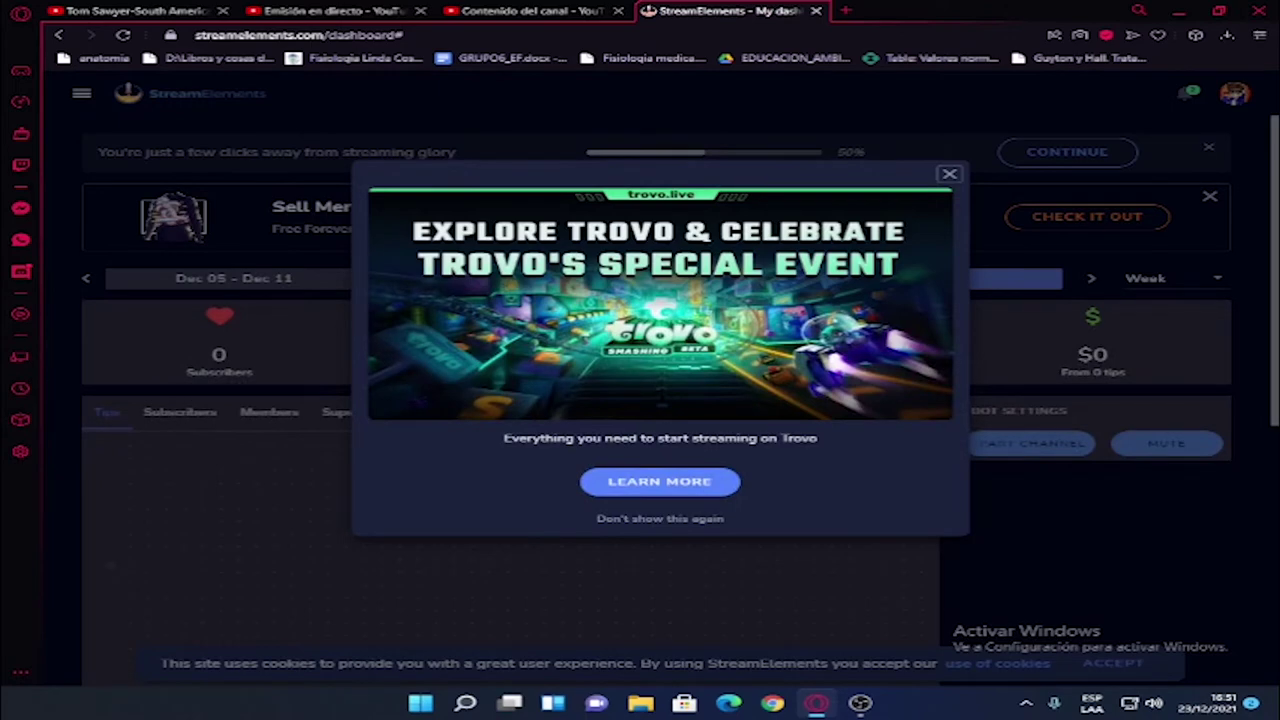
{"action": "key", "text": "Escape"}
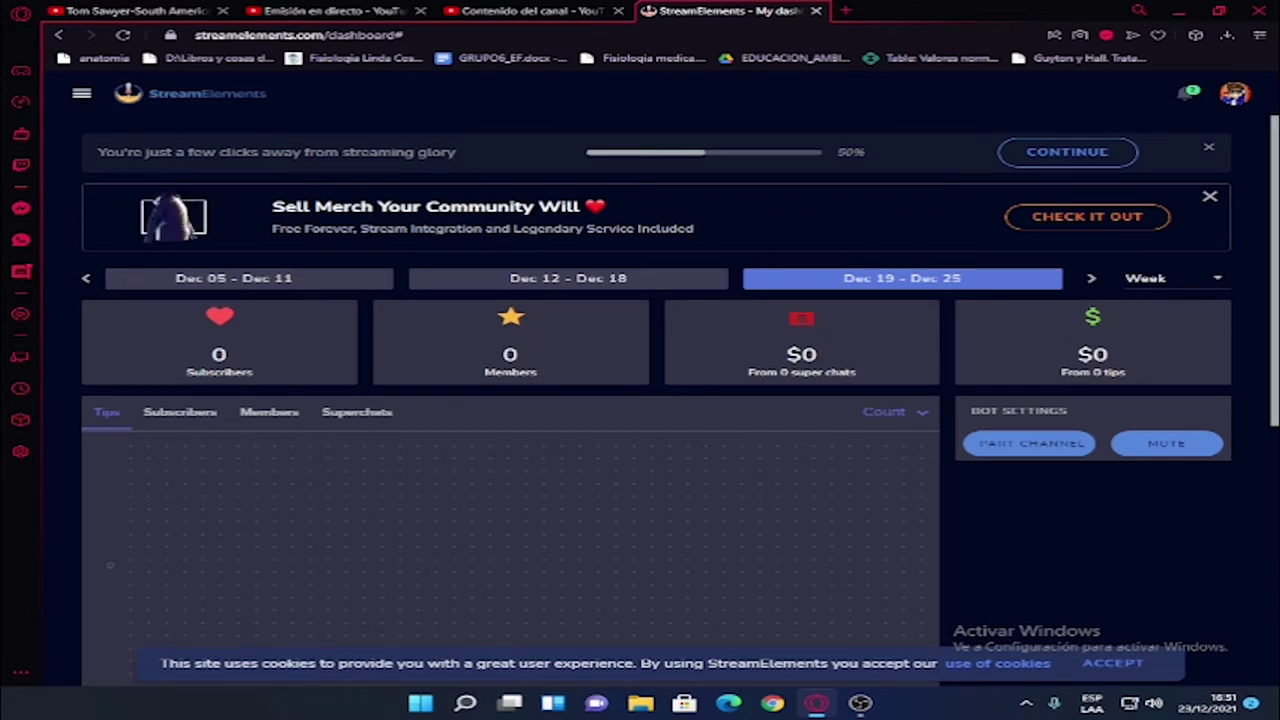
- Open the StreamElements Overlays Gallery from the streaming tools
{"action": "left_click", "coordinate": [82, 93]}
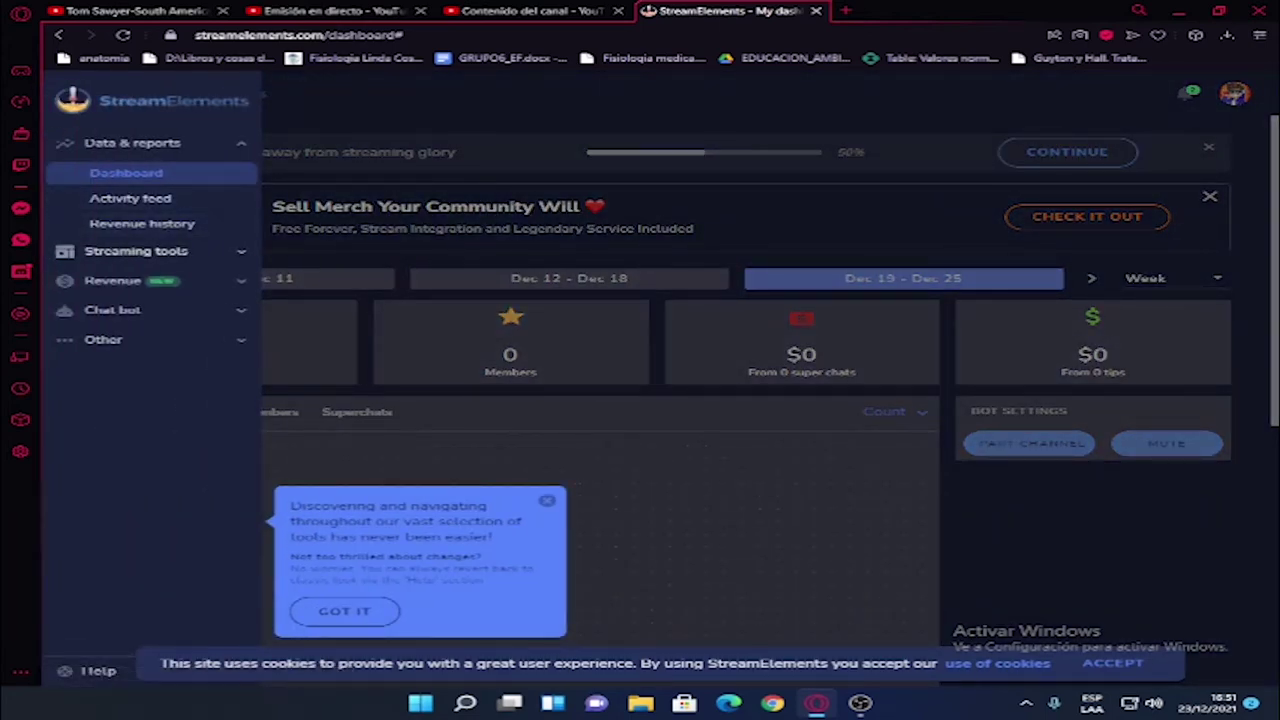
{"action": "left_click", "coordinate": [136, 251]}
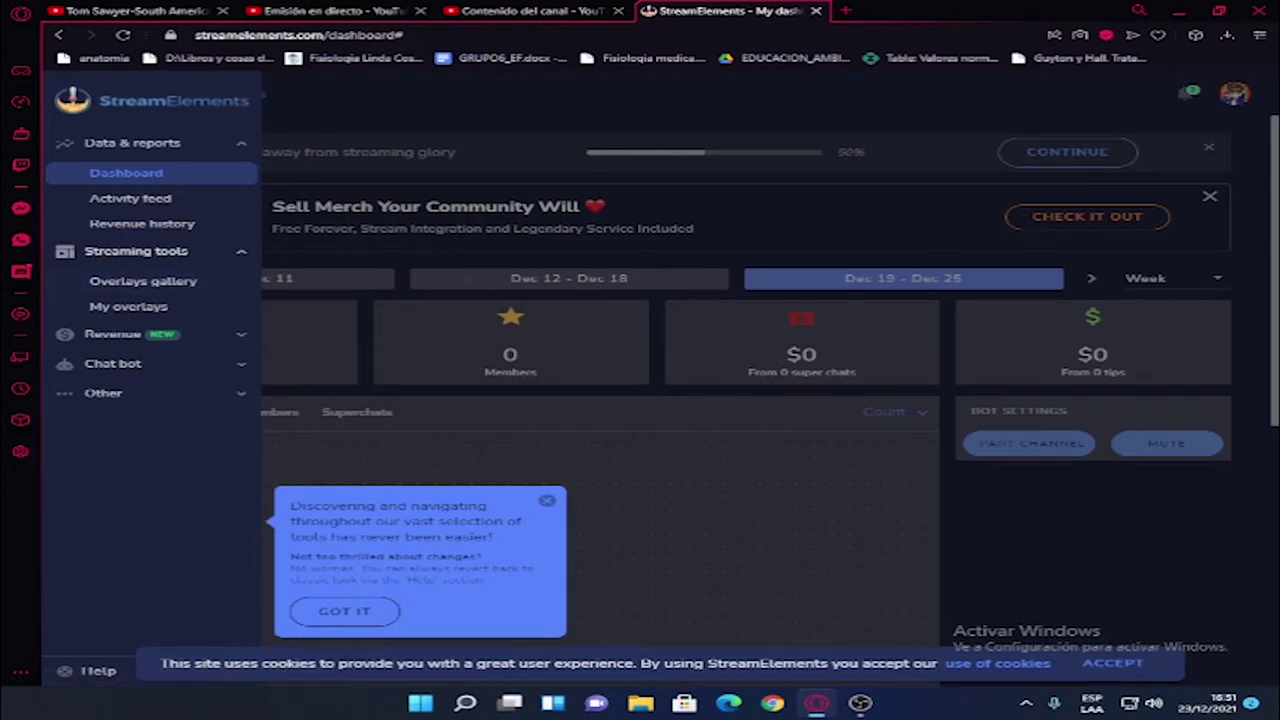
{"action": "left_click", "coordinate": [143, 281]}
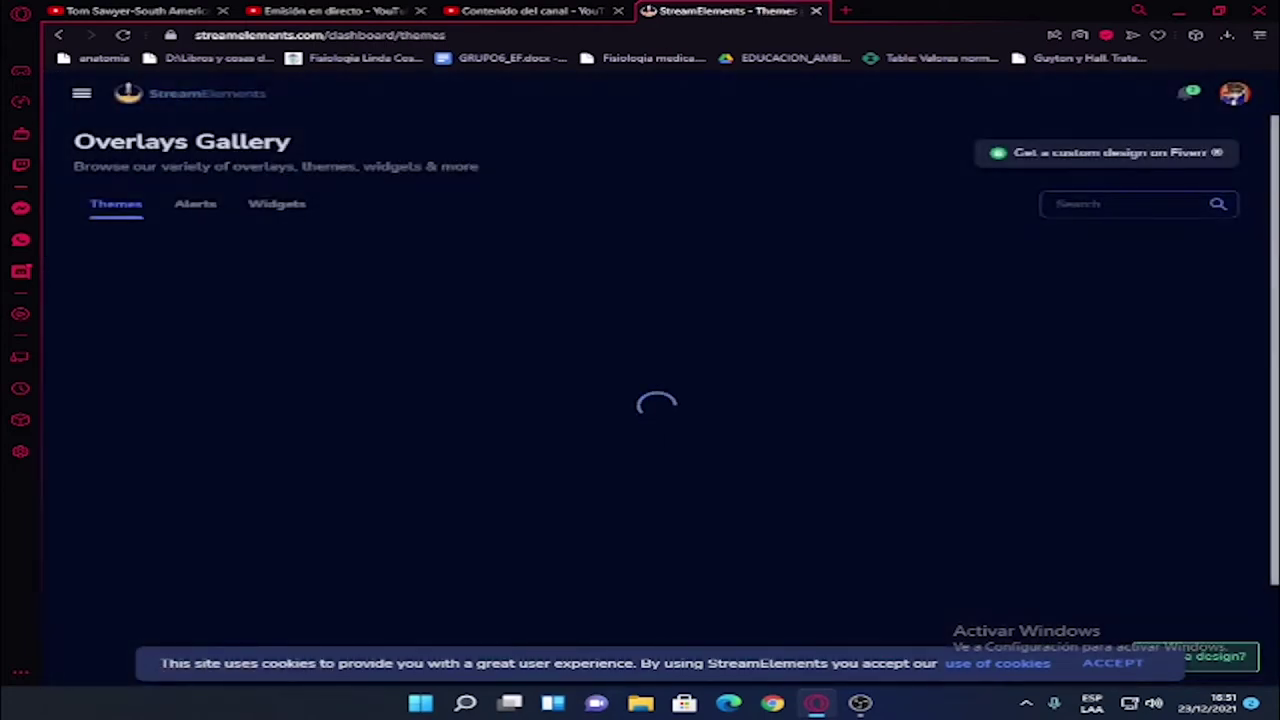
- Browse the overlay themes in the gallery, from the Brand New section through the end of the All list
{"action": "scroll", "coordinate": [656, 400], "scroll_direction": "down", "scroll_amount": 5}
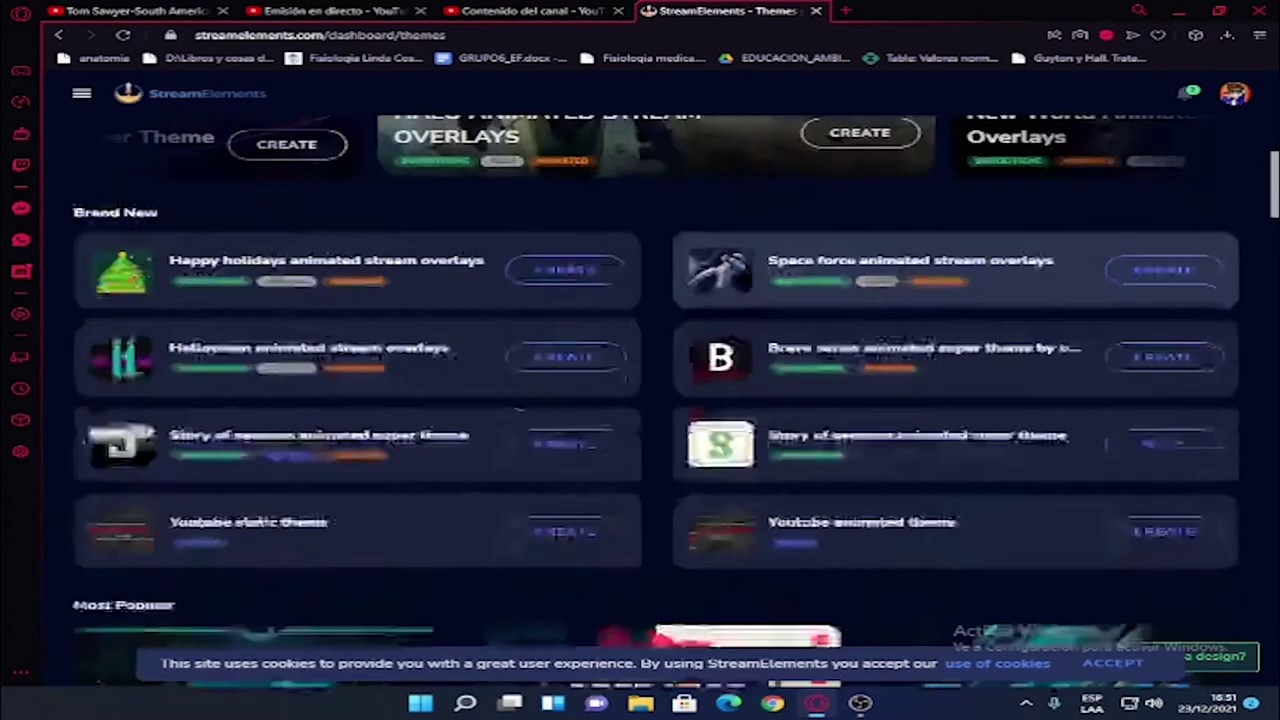
{"action": "scroll", "coordinate": [656, 400], "scroll_direction": "up", "scroll_amount": 3}
{"action": "scroll", "coordinate": [656, 400], "scroll_direction": "down", "scroll_amount": 2}
{"action": "scroll", "coordinate": [656, 400], "scroll_direction": "up", "scroll_amount": 2}
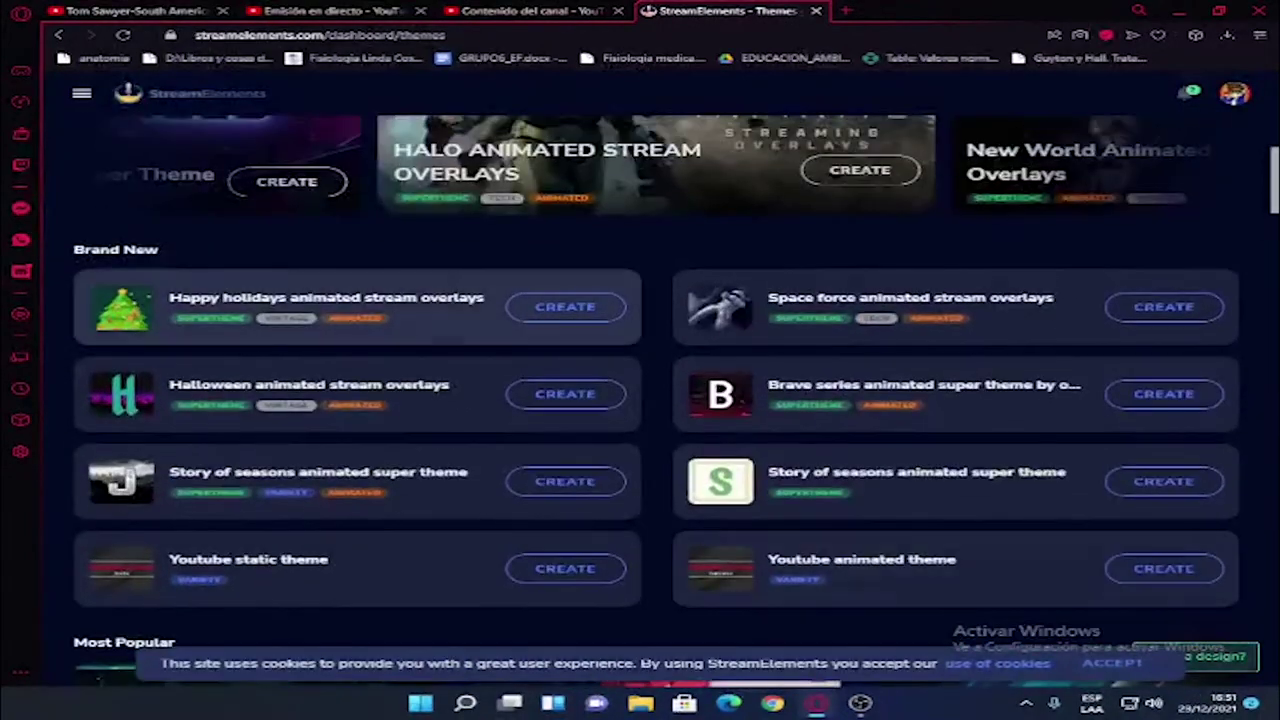
{"action": "scroll", "coordinate": [656, 400], "scroll_direction": "down", "scroll_amount": 6}
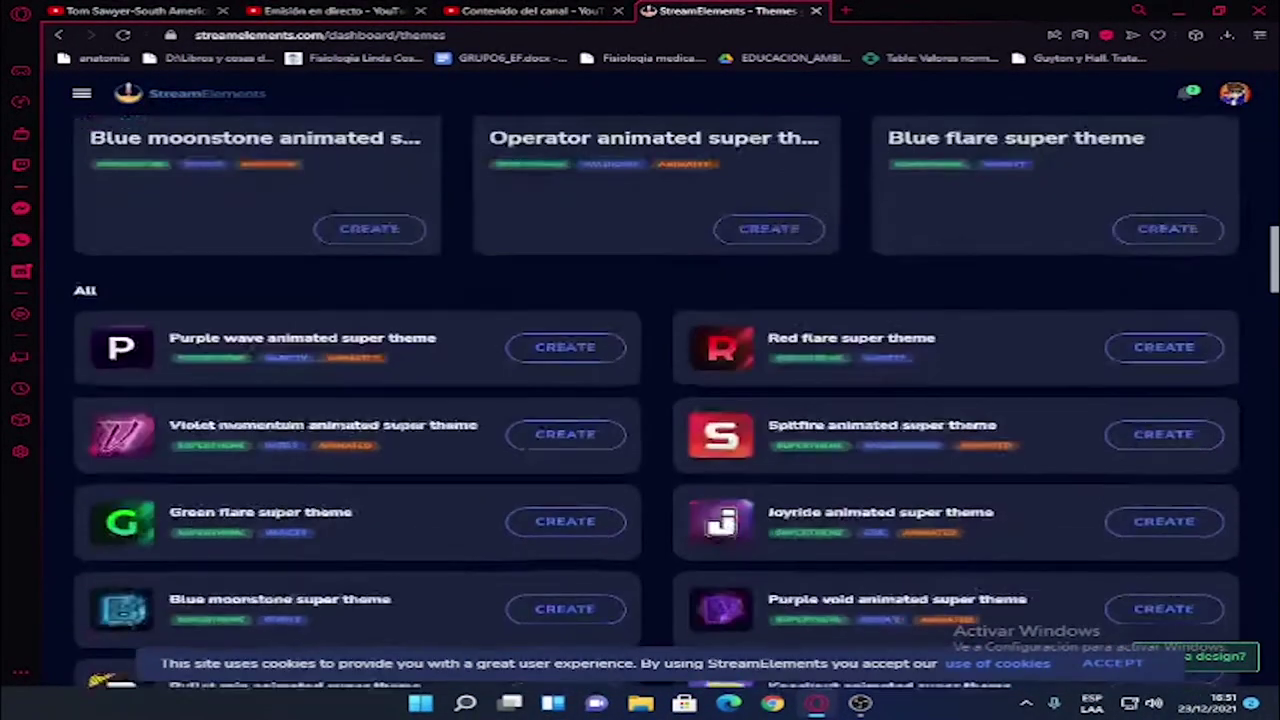
{"action": "scroll", "coordinate": [656, 400], "scroll_direction": "down", "scroll_amount": 2}
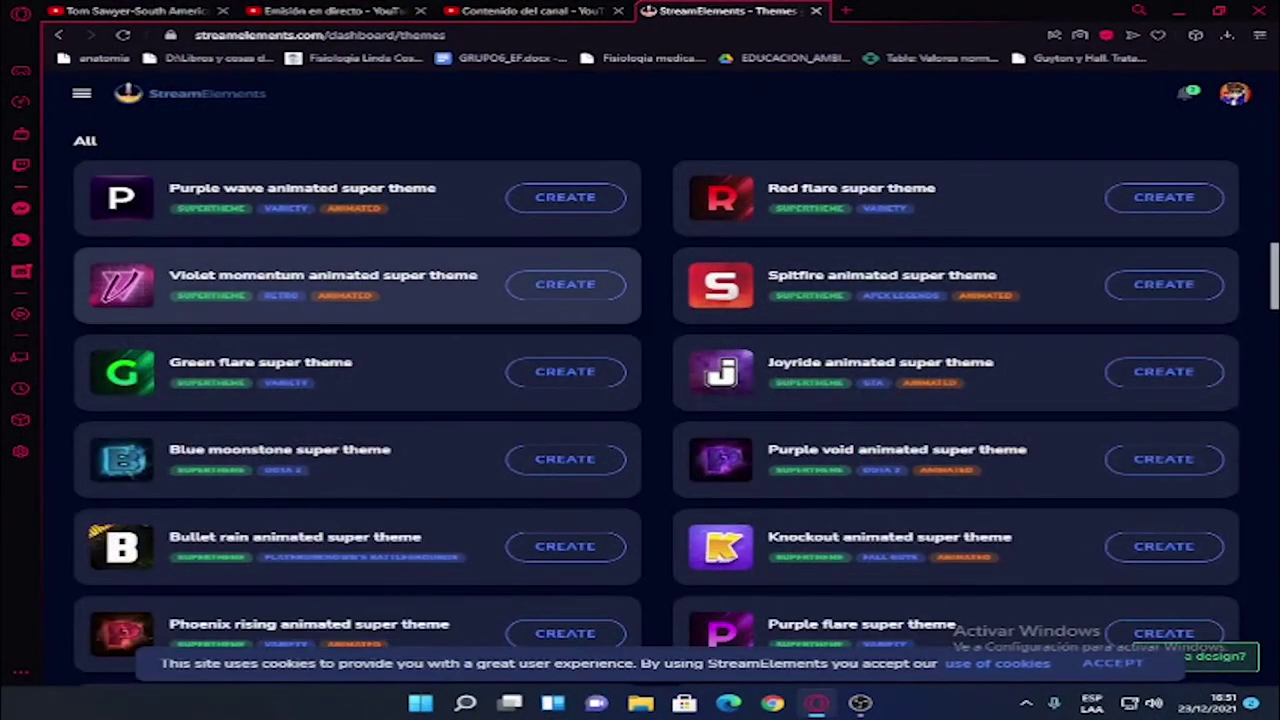
{"action": "scroll", "coordinate": [656, 400], "scroll_direction": "down", "scroll_amount": 15}
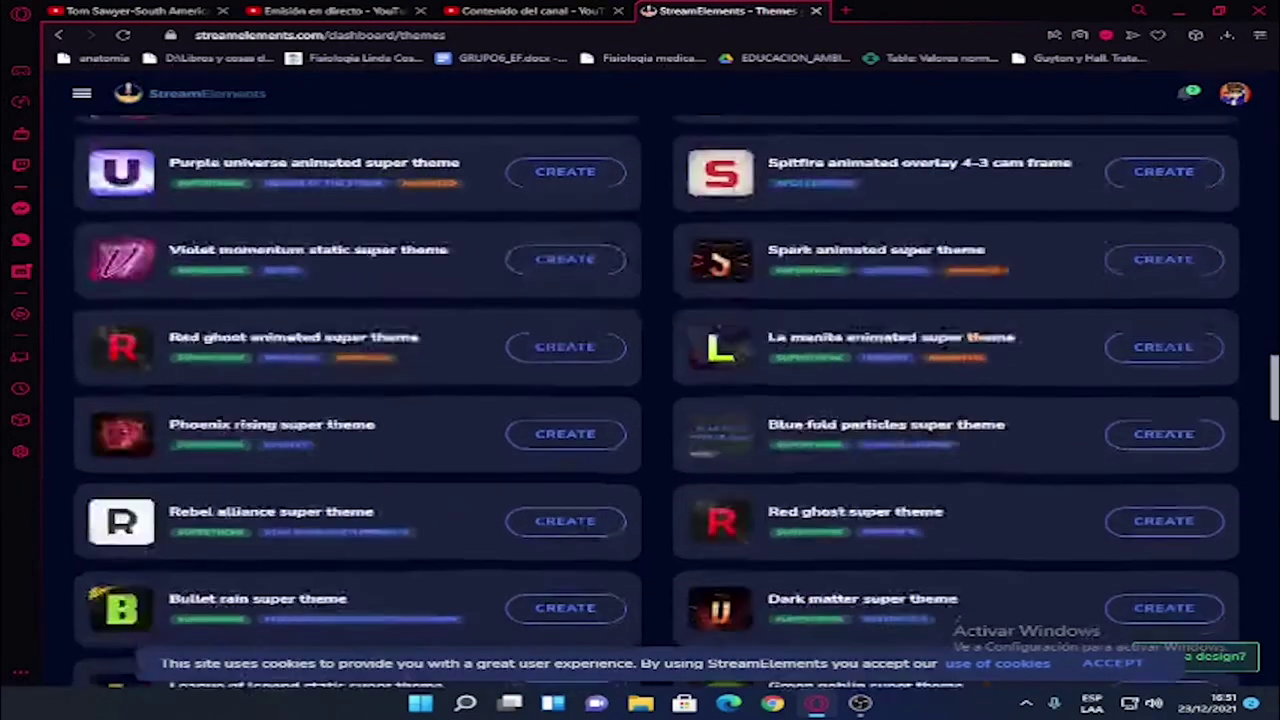
{"action": "scroll", "coordinate": [656, 400], "scroll_direction": "down", "scroll_amount": 8}
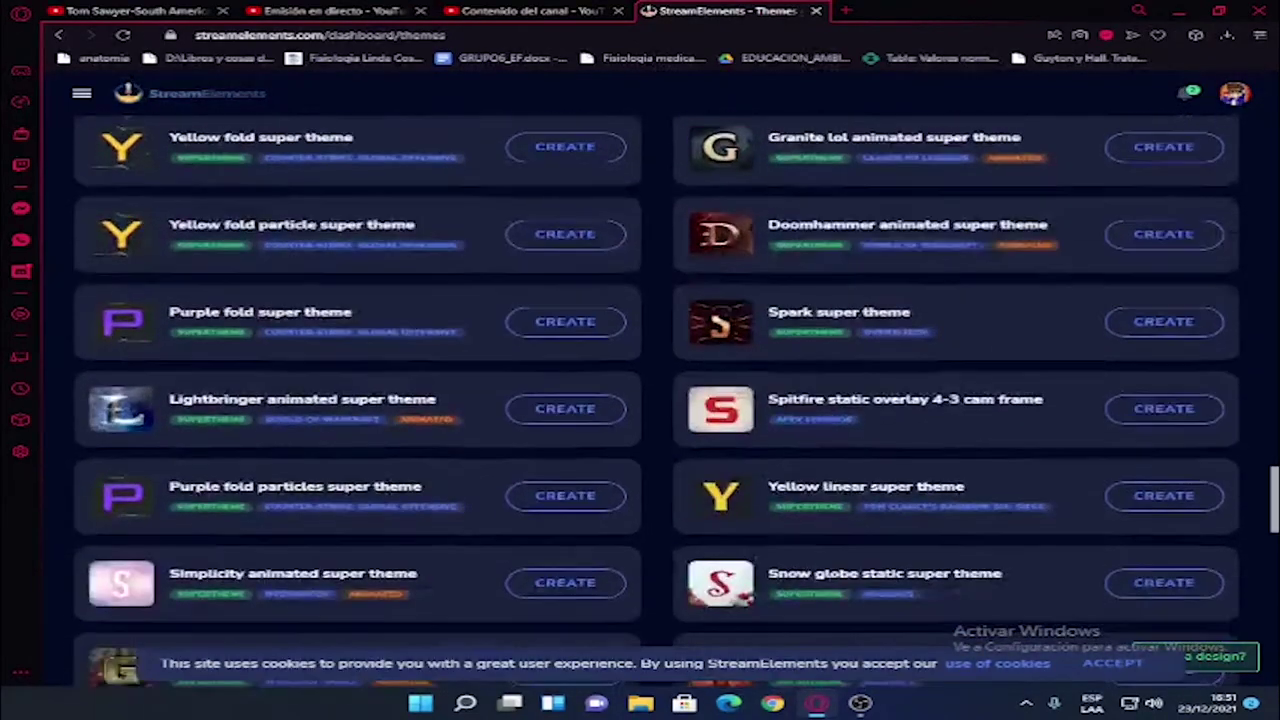
{"action": "scroll", "coordinate": [656, 400], "scroll_direction": "down", "scroll_amount": 3}
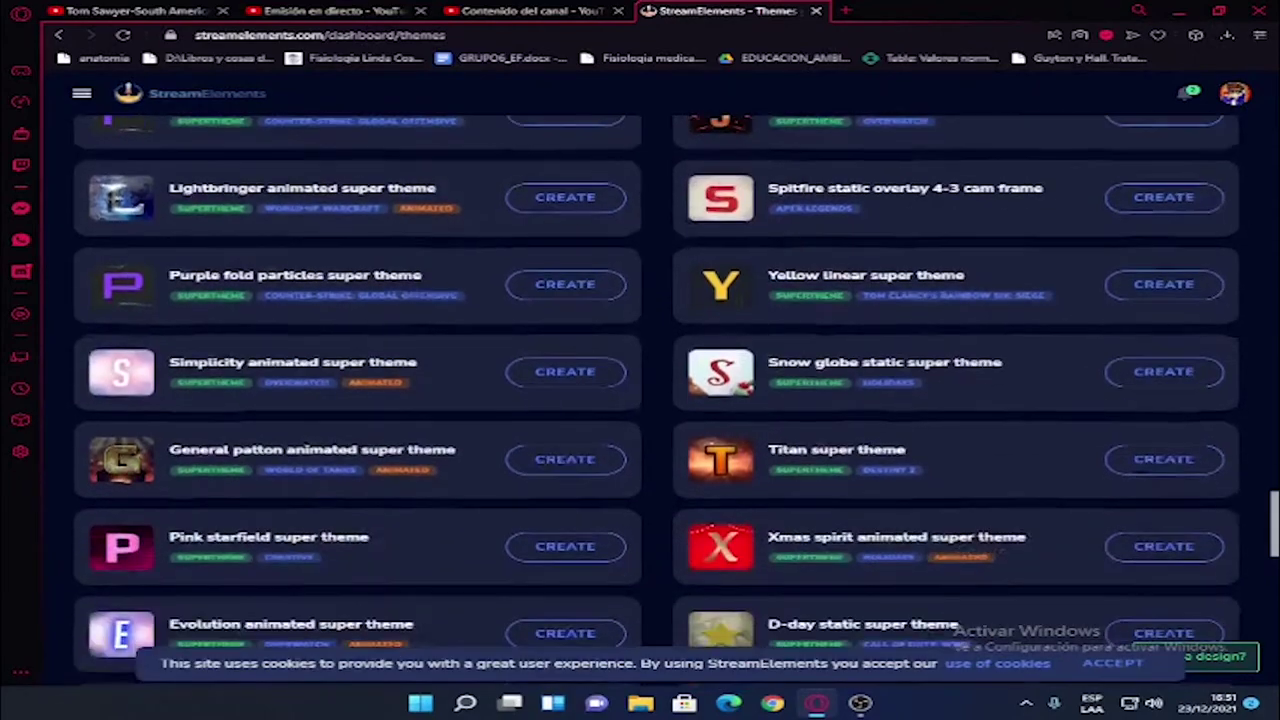
{"action": "scroll", "coordinate": [656, 400], "scroll_direction": "down", "scroll_amount": 2}
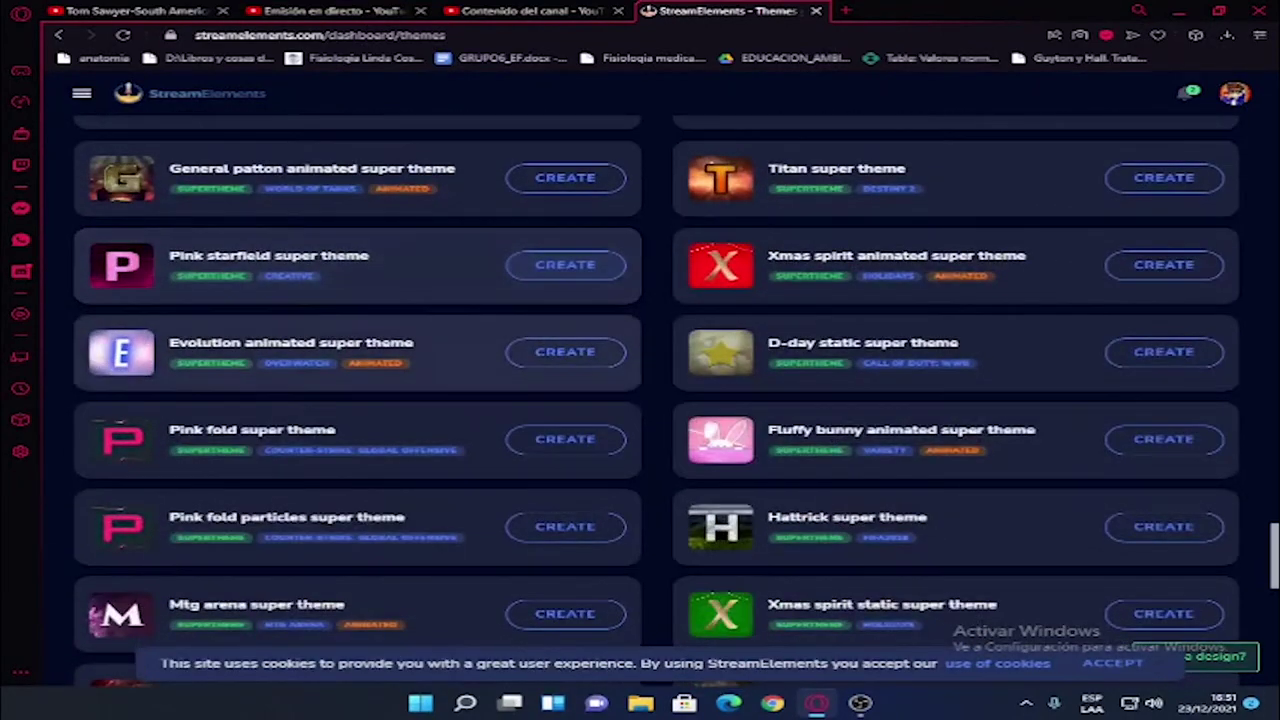
{"action": "scroll", "coordinate": [656, 400], "scroll_direction": "down", "scroll_amount": 8}
{"action": "scroll", "coordinate": [656, 400], "scroll_direction": "down", "scroll_amount": 5}
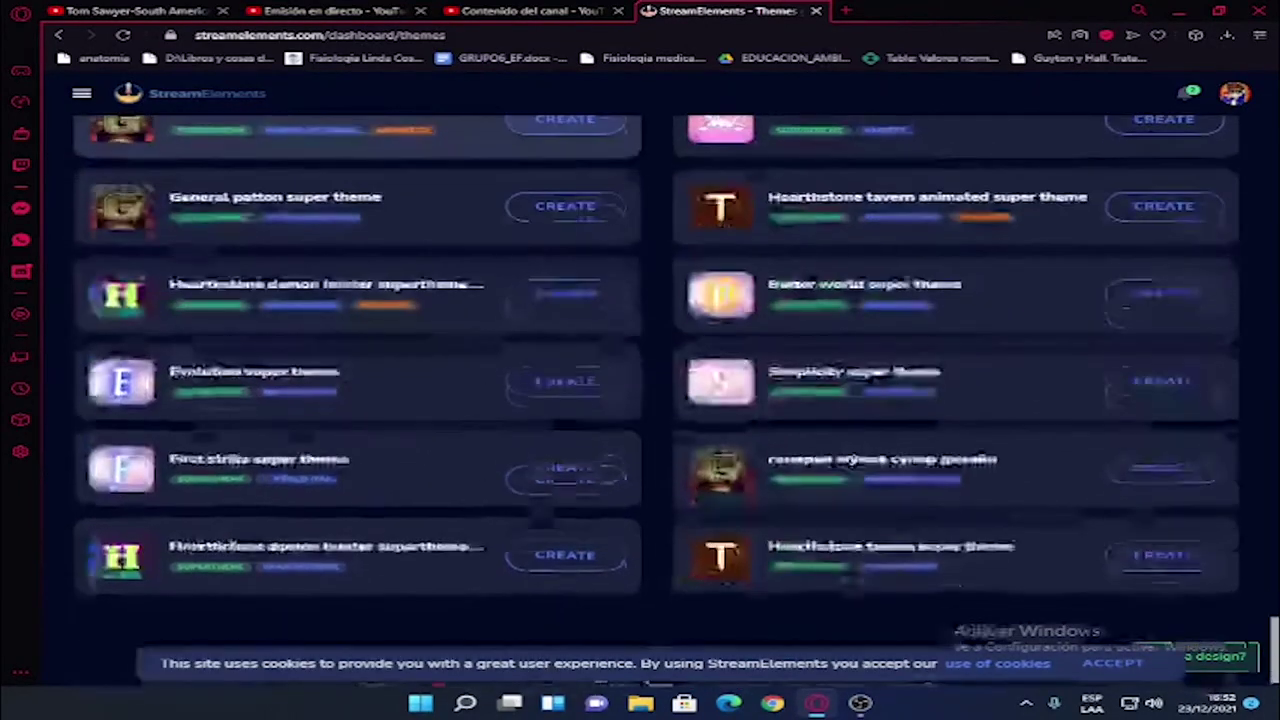
{"action": "scroll", "coordinate": [656, 400], "scroll_direction": "up", "scroll_amount": 20}
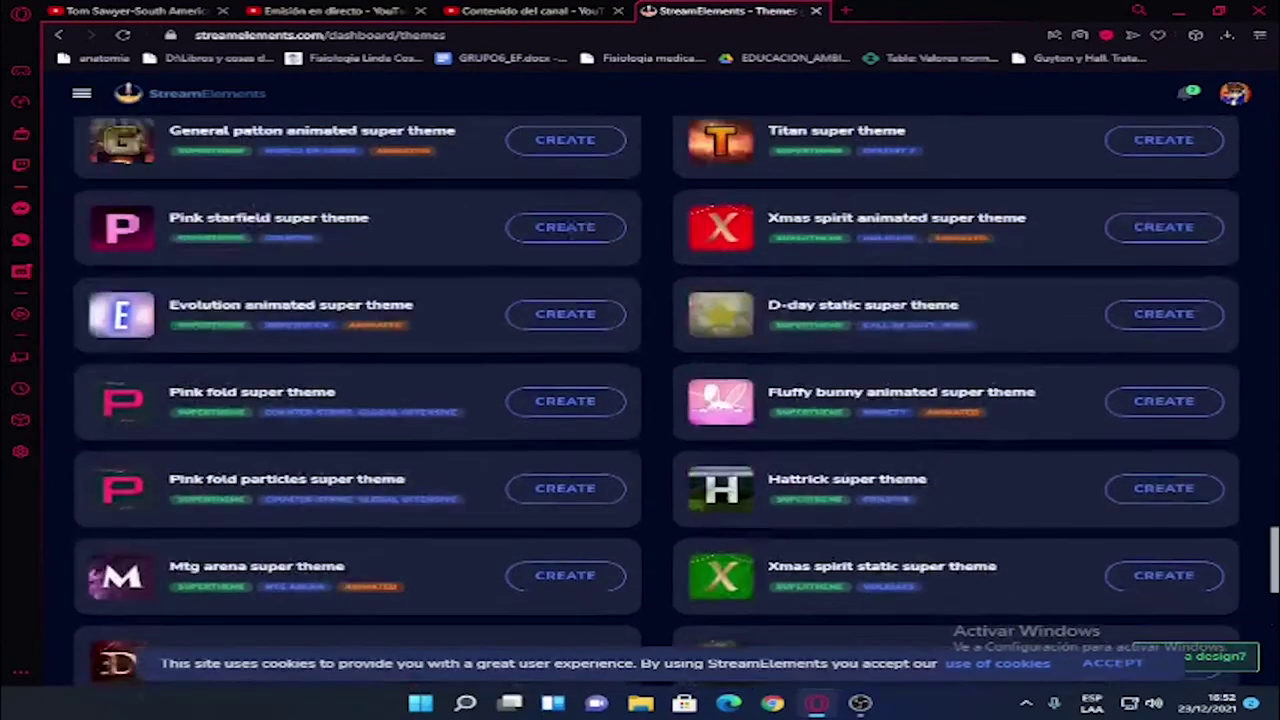
{"action": "scroll", "coordinate": [656, 400], "scroll_direction": "up", "scroll_amount": 15}
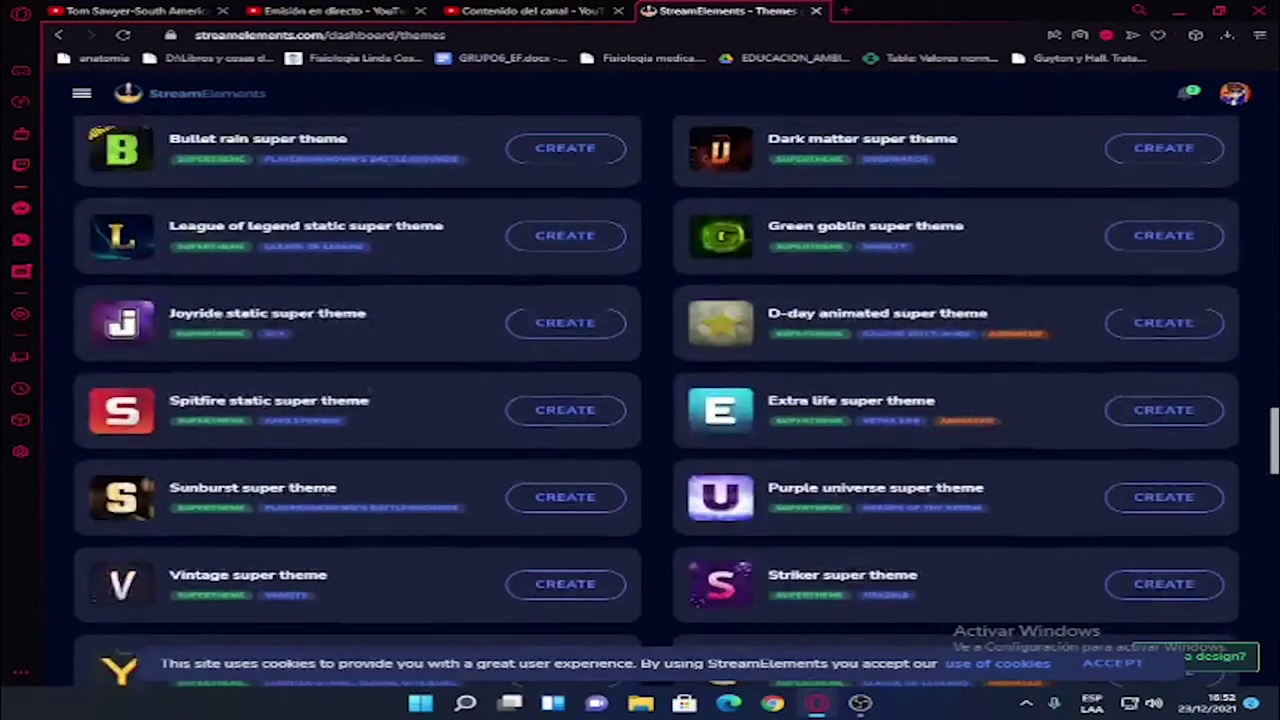
{"action": "scroll", "coordinate": [656, 400], "scroll_direction": "up", "scroll_amount": 15}
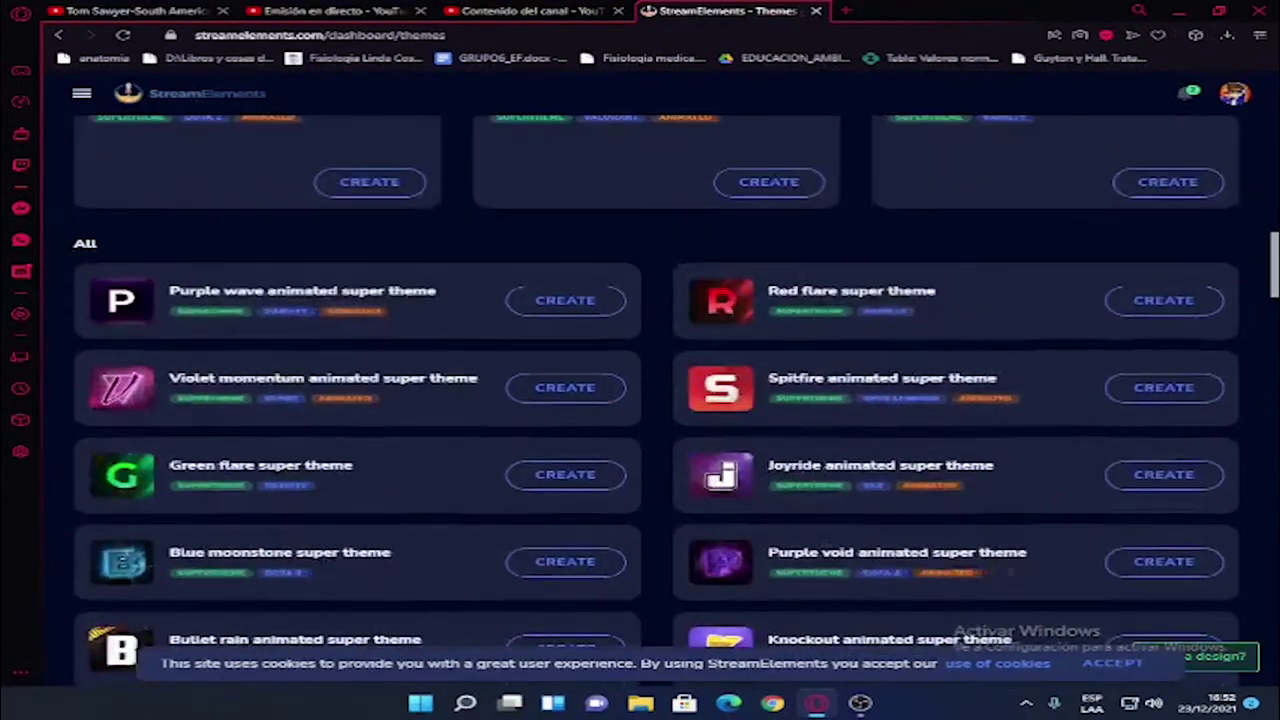
{"action": "scroll", "coordinate": [656, 400], "scroll_direction": "up", "scroll_amount": 3}
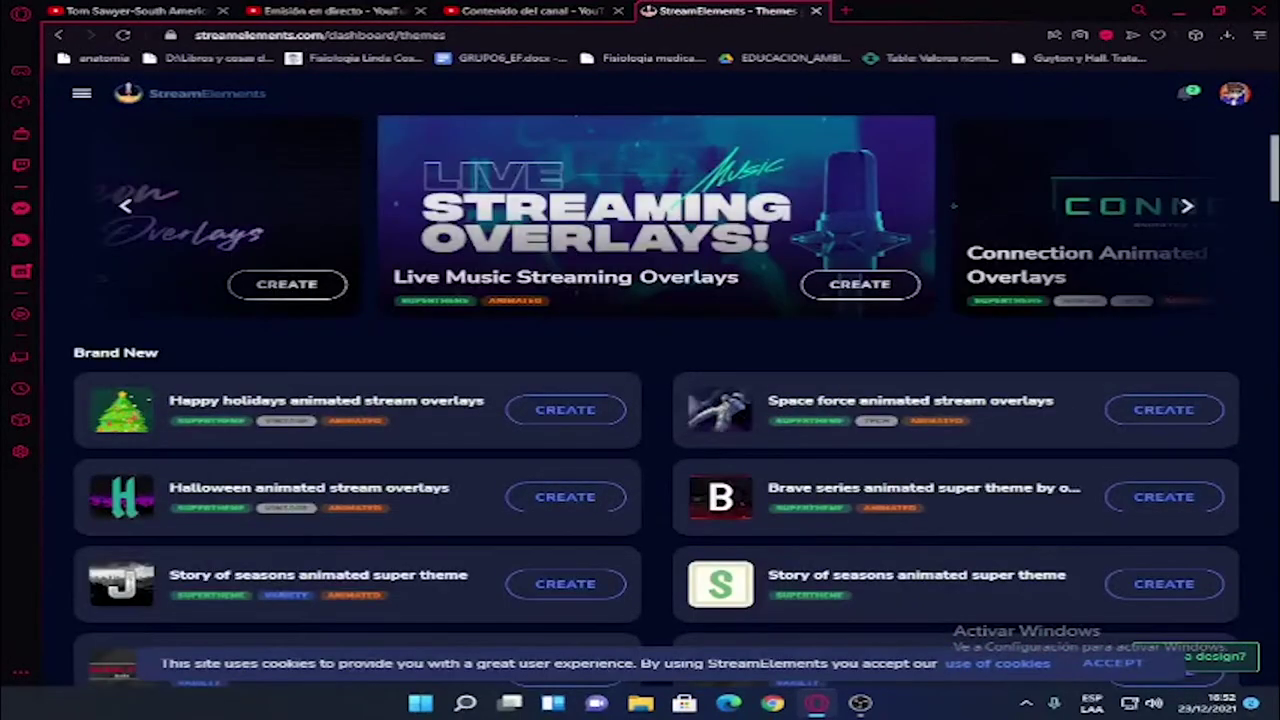
- Log out of the YouTube-linked StreamElements account on the website
{"action": "left_click", "coordinate": [1234, 93]}
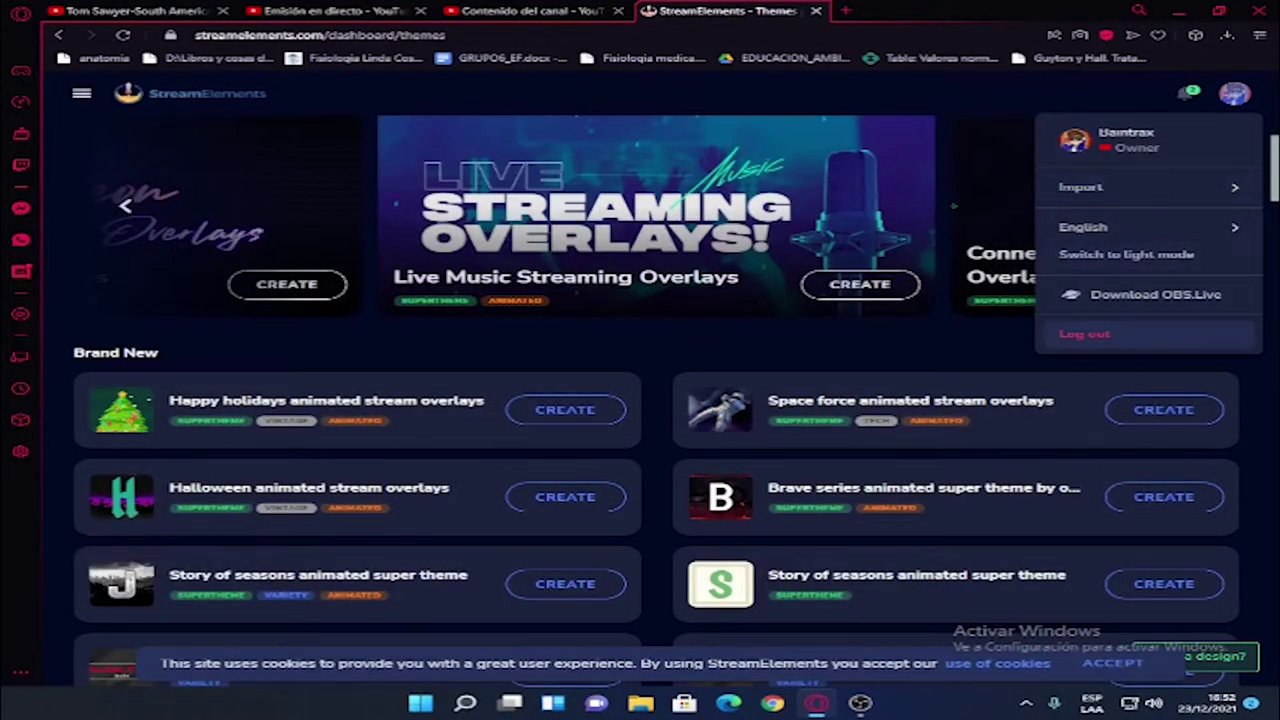
{"action": "left_click", "coordinate": [1085, 334]}
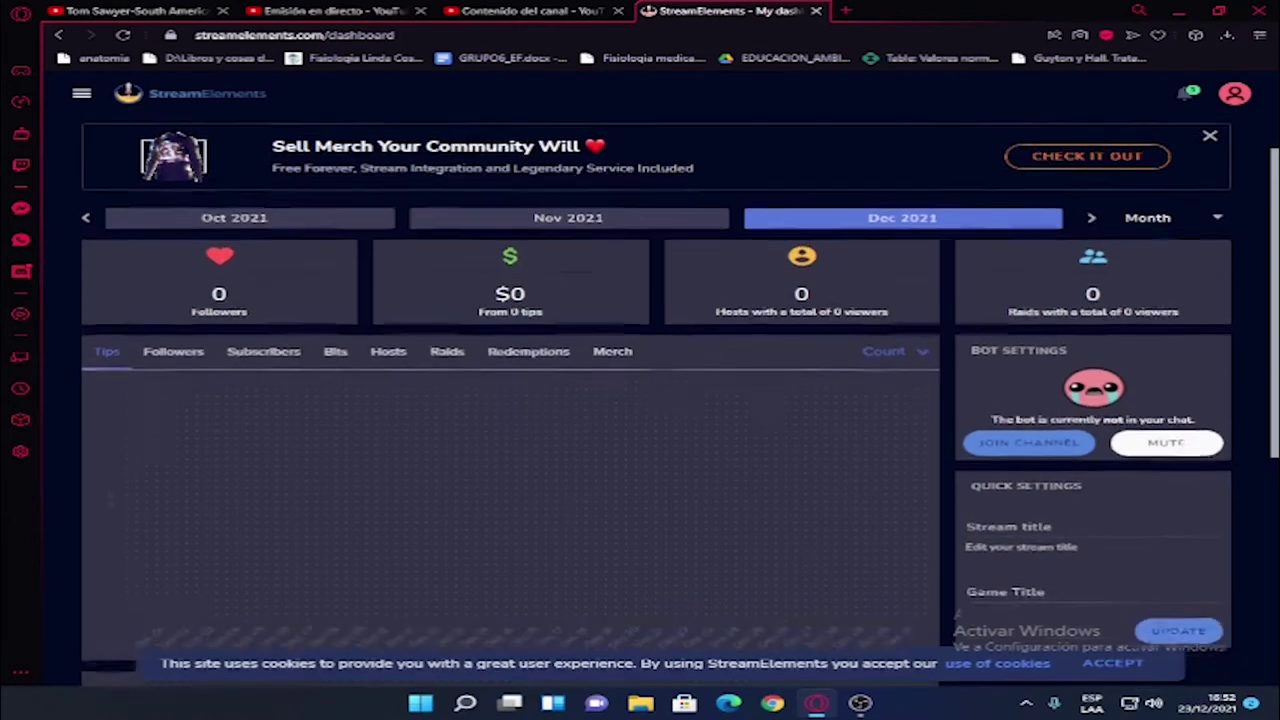
- Open the Overlays Gallery from the streaming tools for this account and browse its themes to the end of the list
{"action": "left_click", "coordinate": [82, 93]}
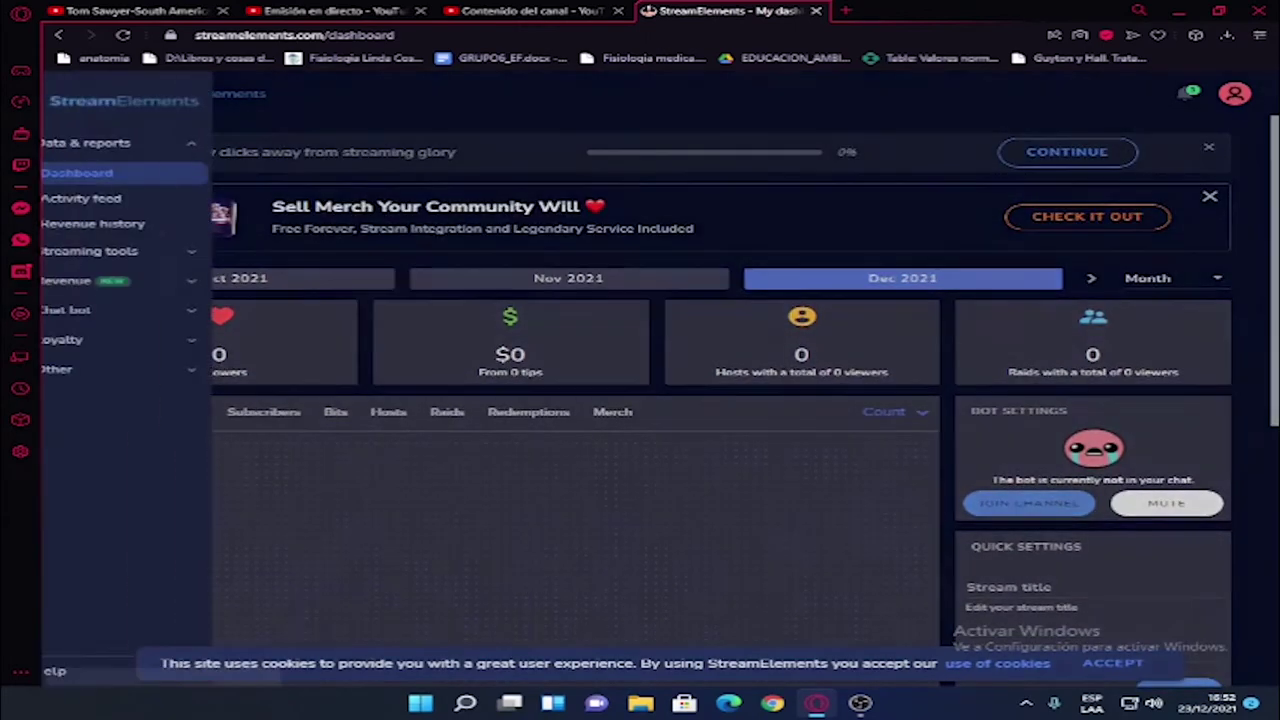
{"action": "left_click", "coordinate": [136, 251]}
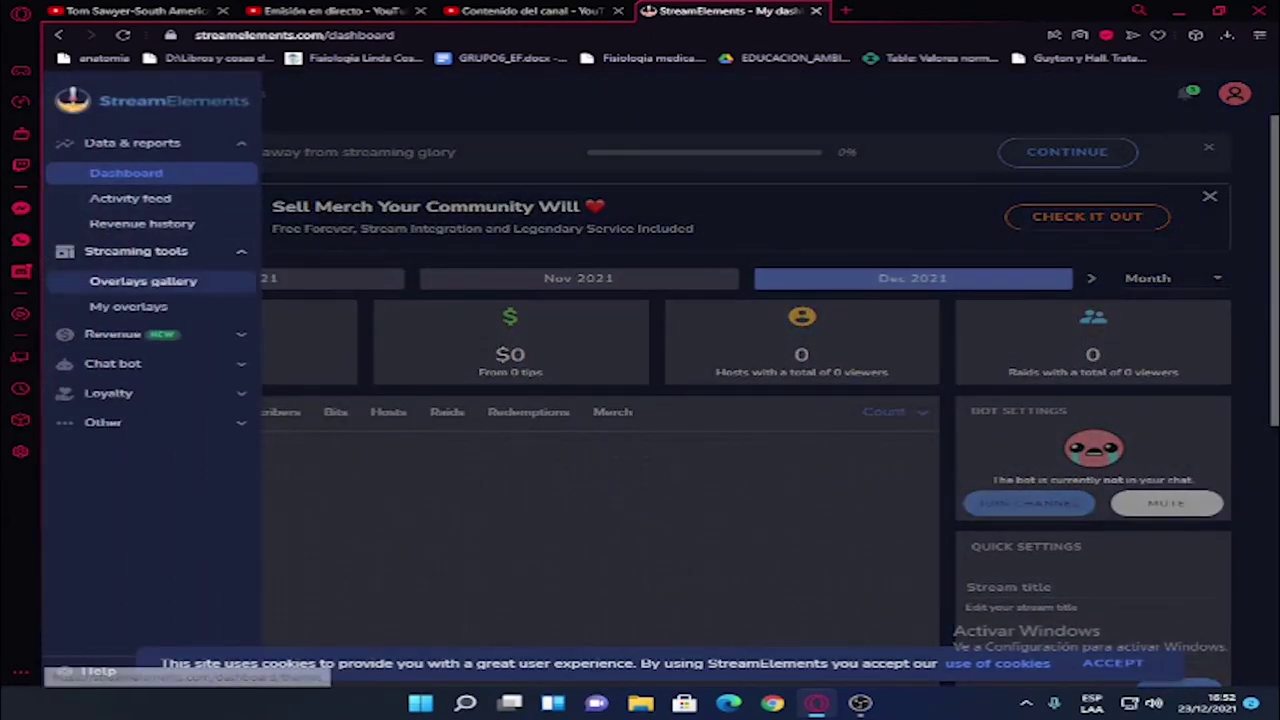
{"action": "left_click", "coordinate": [140, 281]}
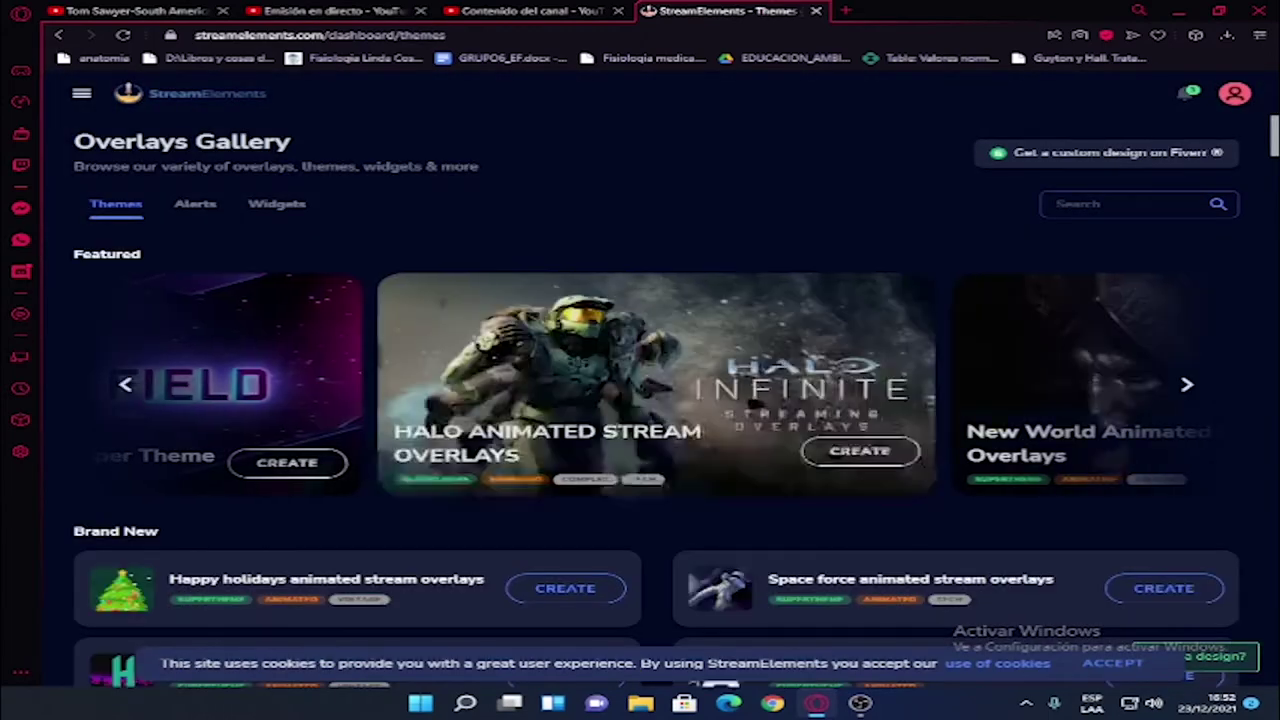
{"action": "scroll", "coordinate": [656, 400], "scroll_direction": "down", "scroll_amount": 10}
{"action": "scroll", "coordinate": [656, 400], "scroll_direction": "down", "scroll_amount": 15}
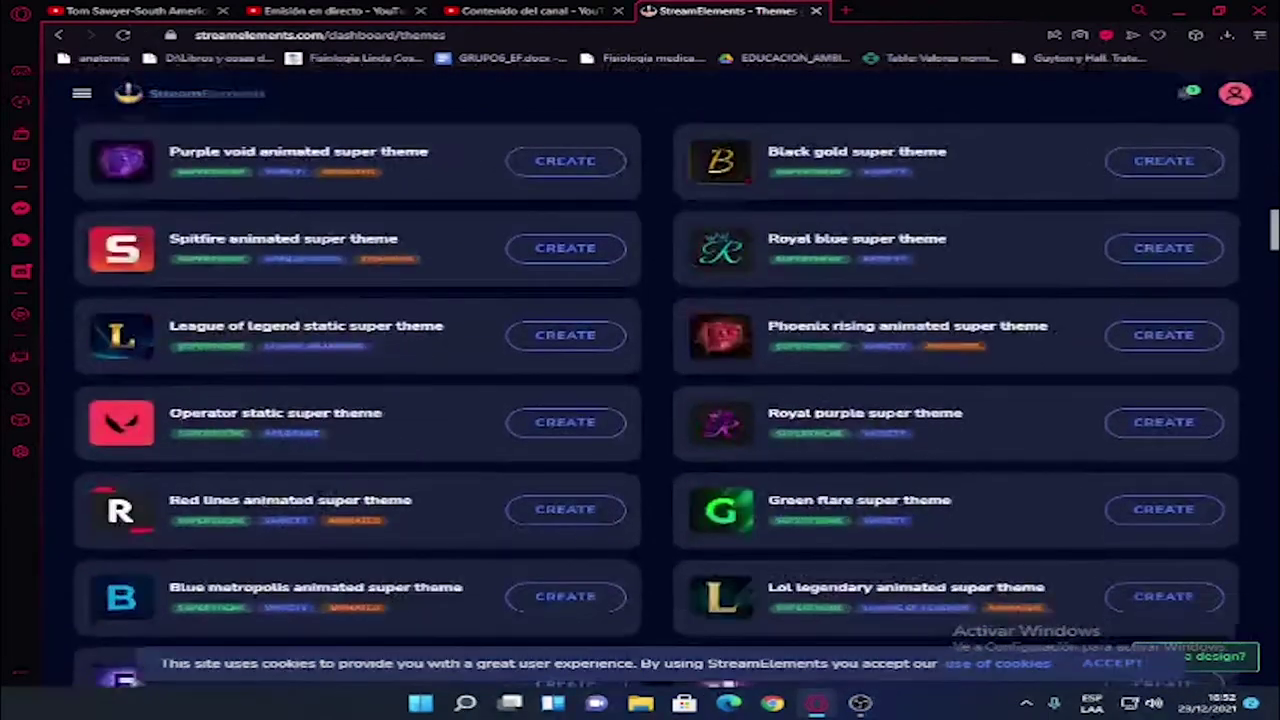
{"action": "scroll", "coordinate": [656, 400], "scroll_direction": "down", "scroll_amount": 15}
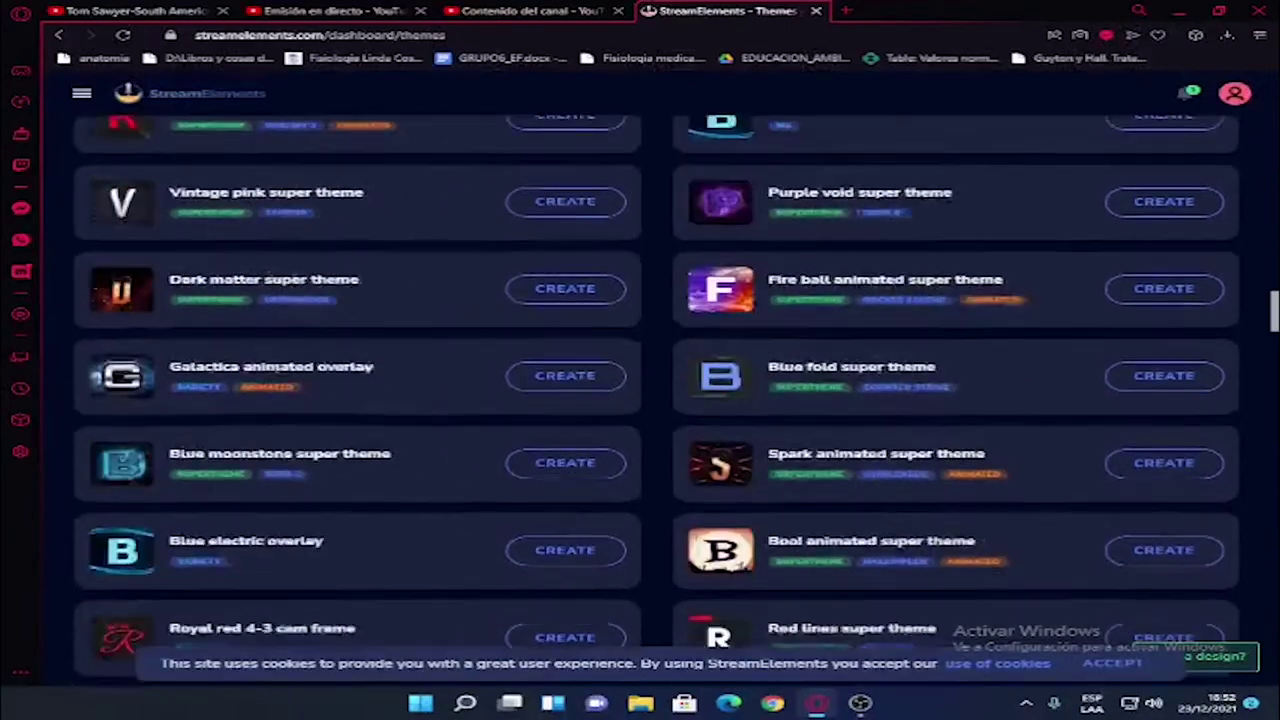
{"action": "scroll", "coordinate": [656, 400], "scroll_direction": "down", "scroll_amount": 15}
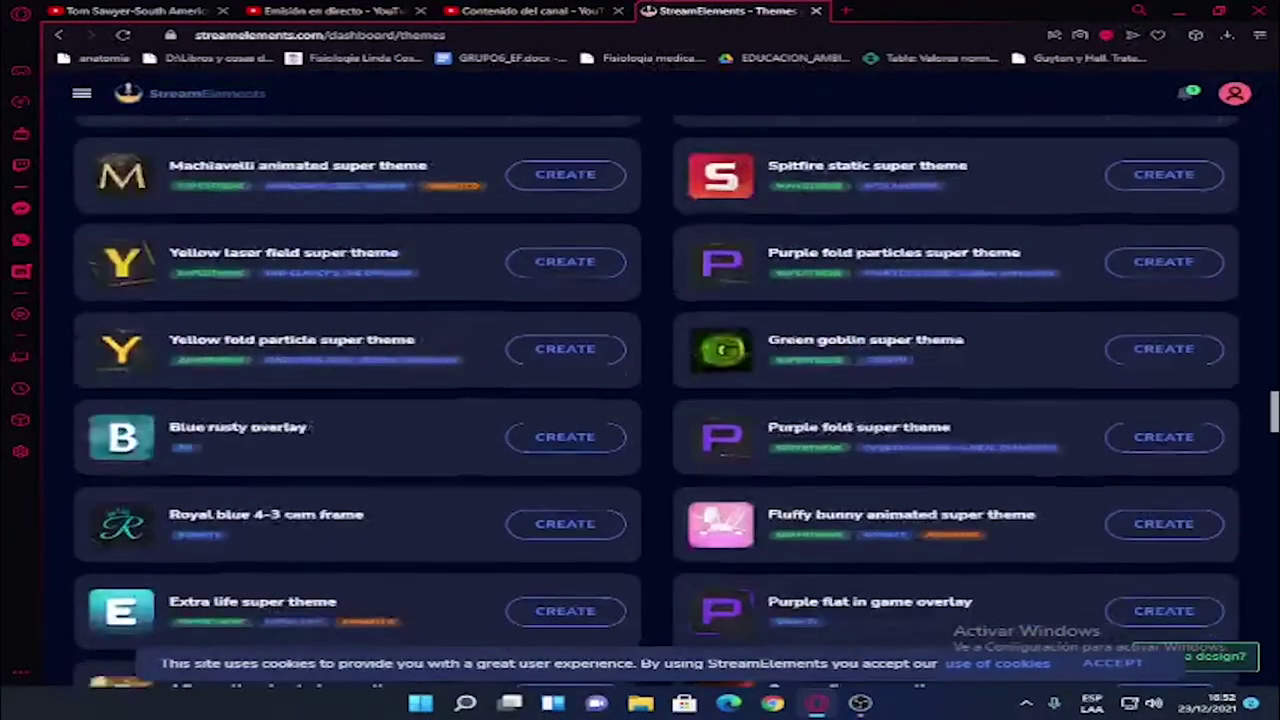
{"action": "scroll", "coordinate": [656, 400], "scroll_direction": "down", "scroll_amount": 15}
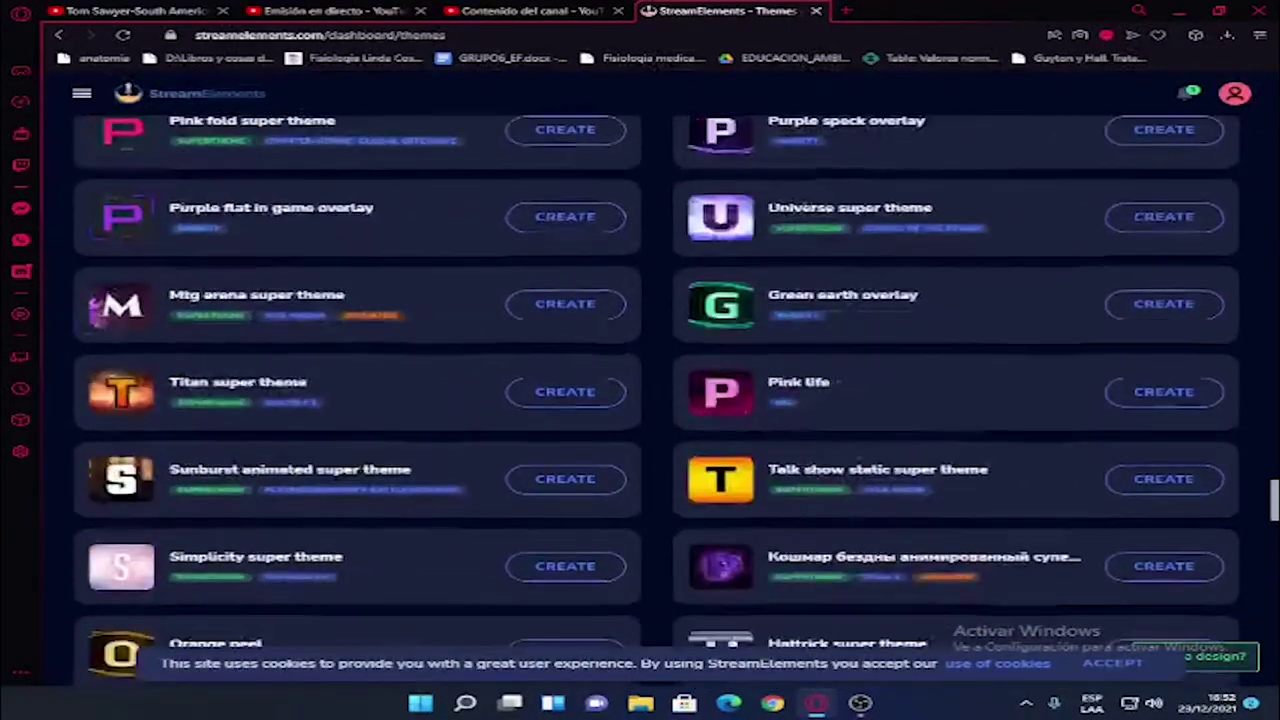
{"action": "scroll", "coordinate": [656, 400], "scroll_direction": "down", "scroll_amount": 10}
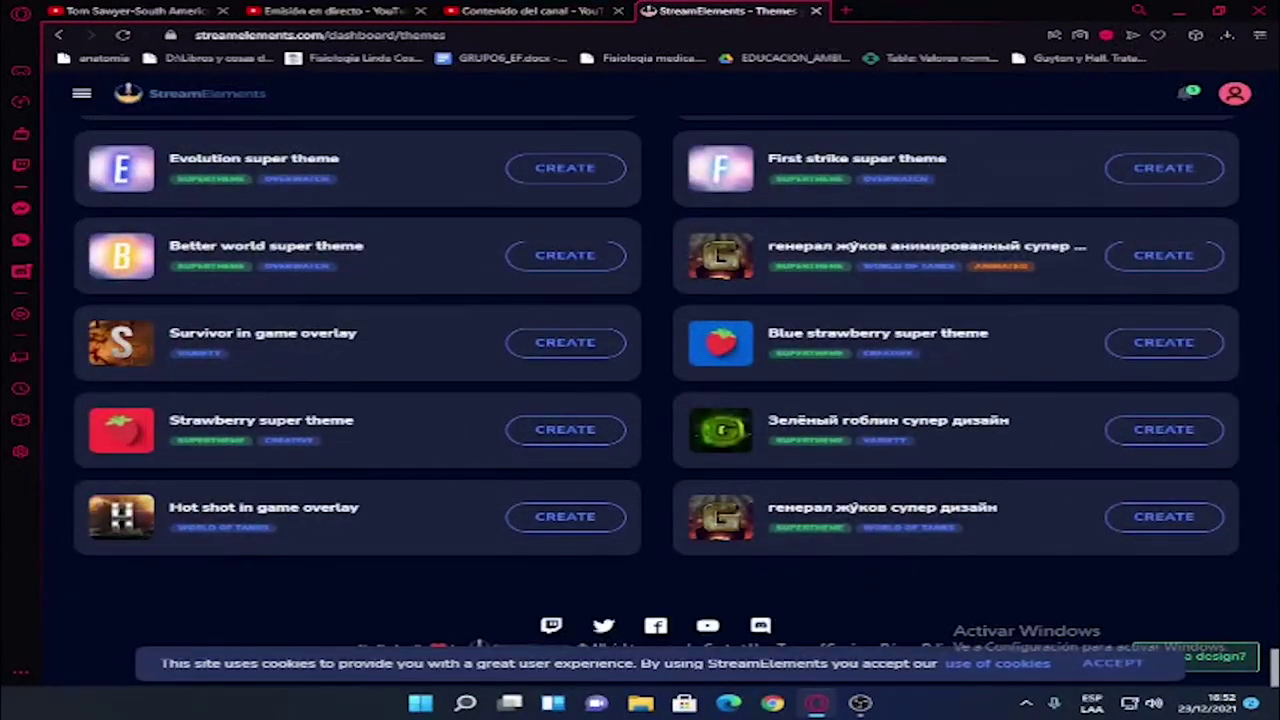
- Log out of the current StreamElements account and sign back in with the YouTube channel account
{"action": "left_click", "coordinate": [1234, 93]}
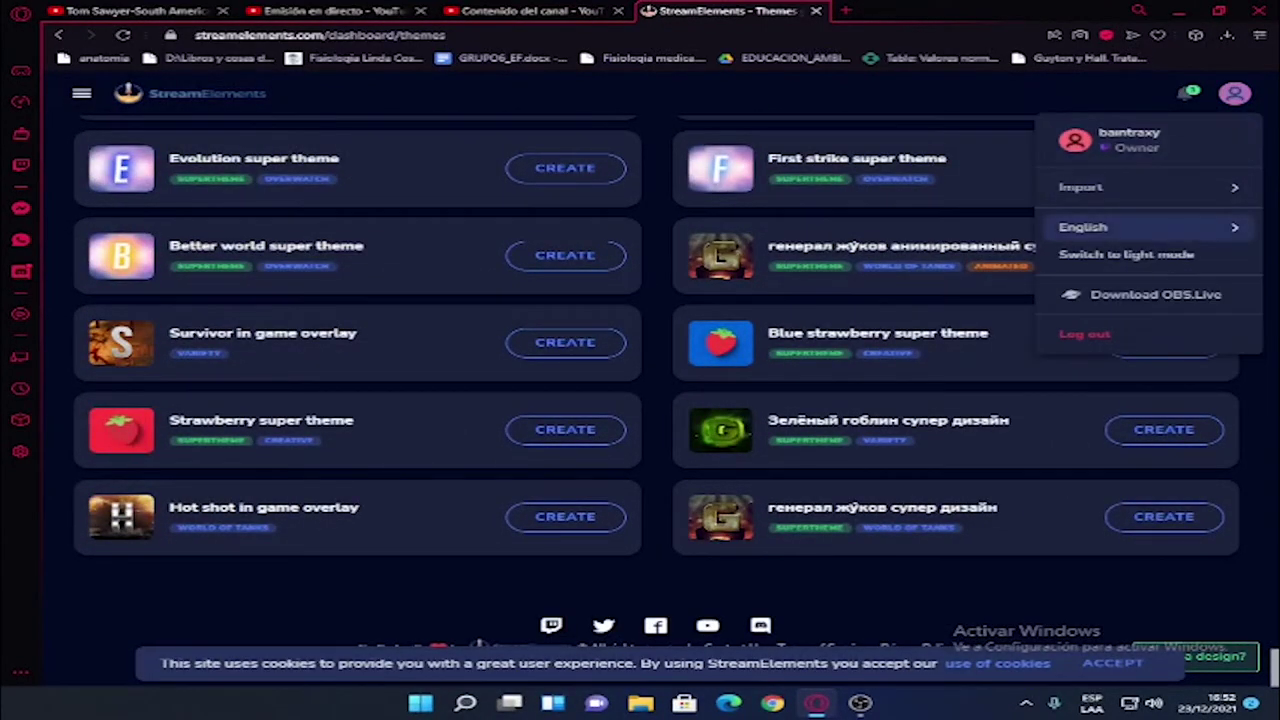
{"action": "left_click", "coordinate": [1084, 334]}
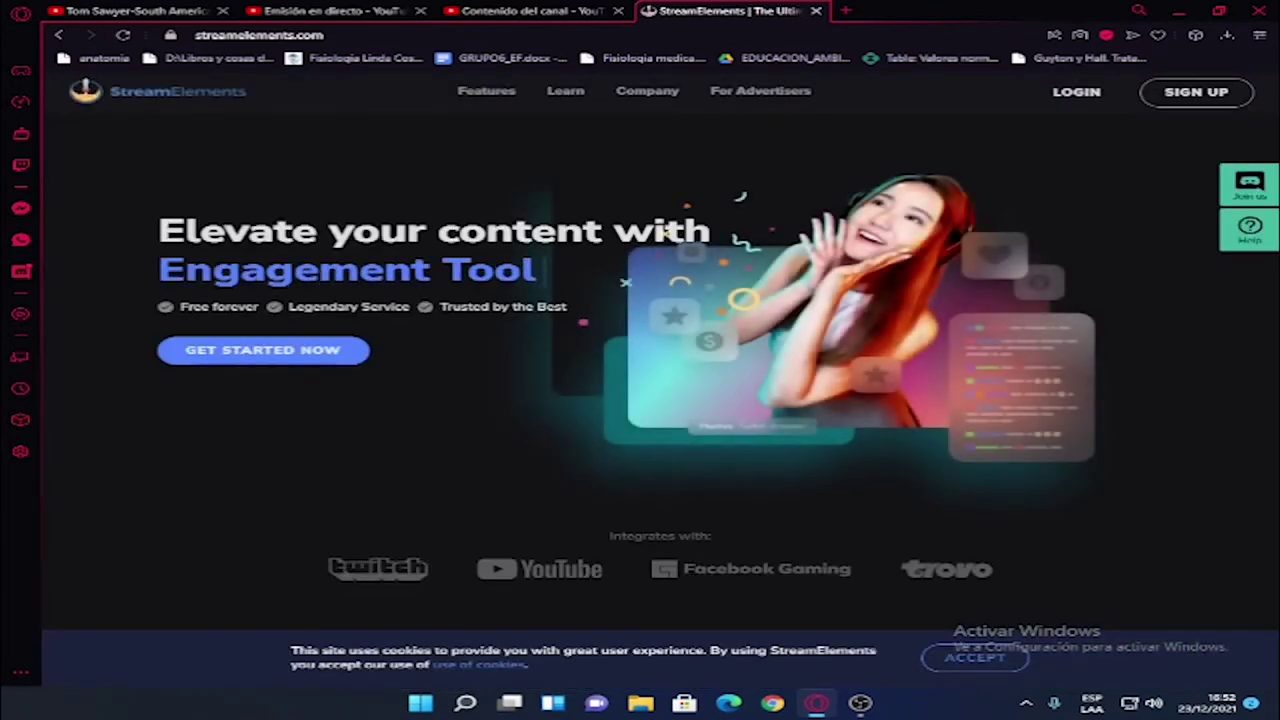
{"action": "left_click", "coordinate": [1076, 91]}
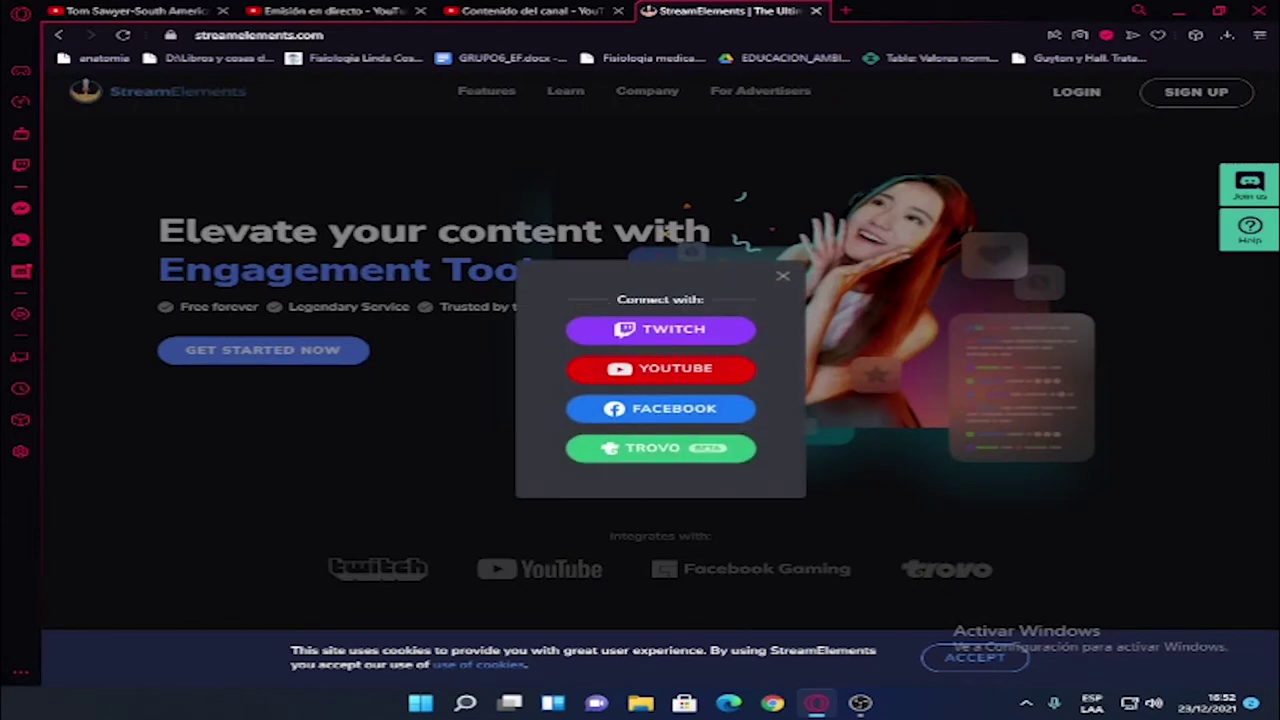
{"action": "left_click", "coordinate": [660, 369]}
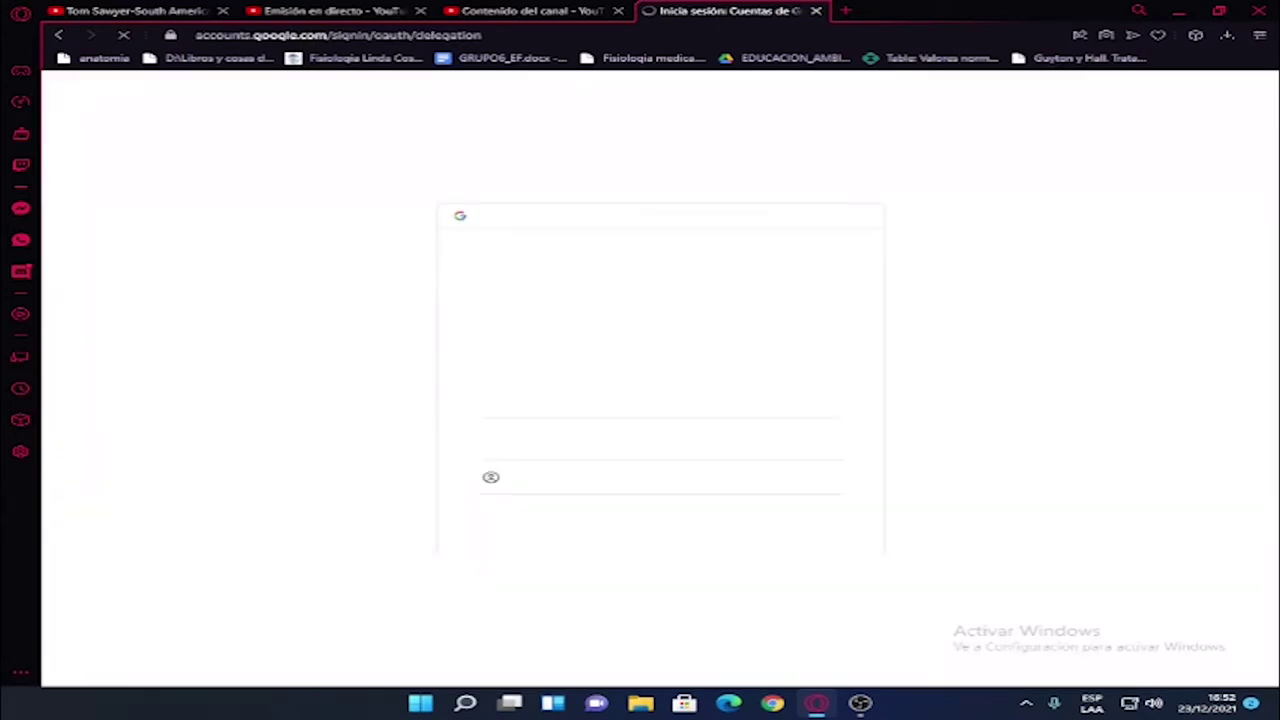
{"action": "left_click", "coordinate": [543, 438]}
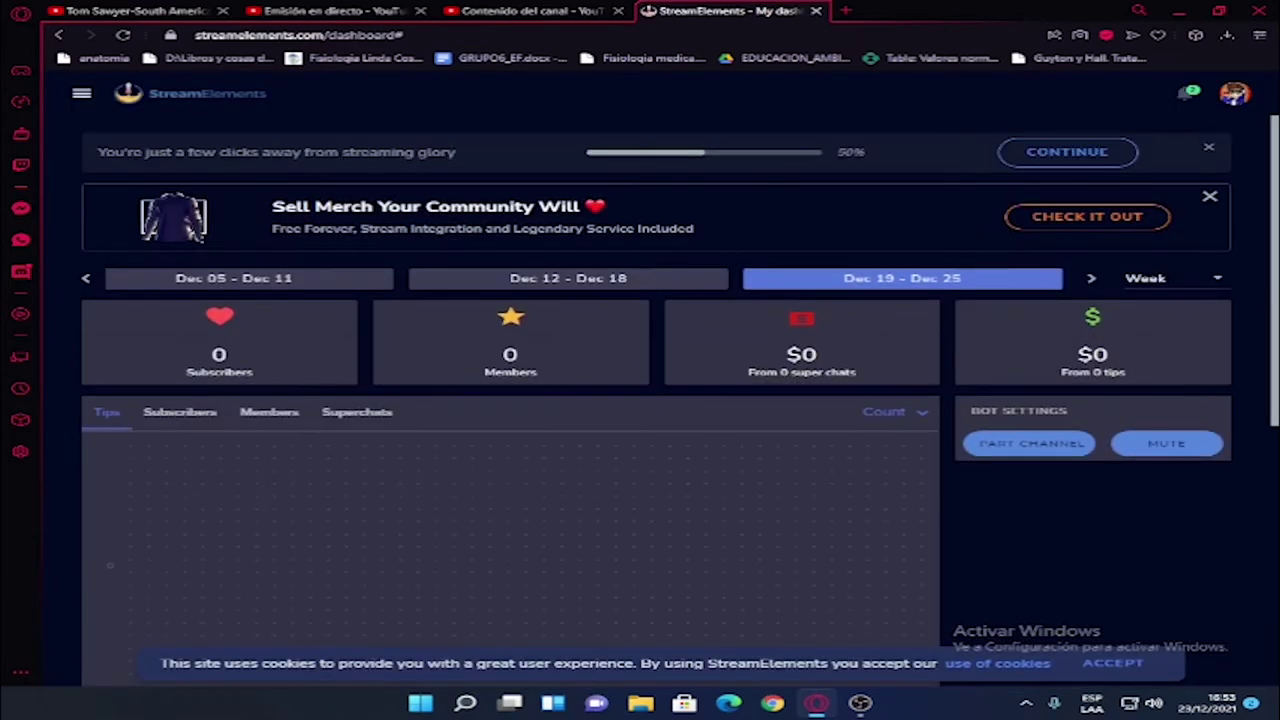
- Open the Overlays Gallery for the YouTube-linked account
{"action": "left_click", "coordinate": [82, 93]}
{"action": "left_click", "coordinate": [136, 251]}
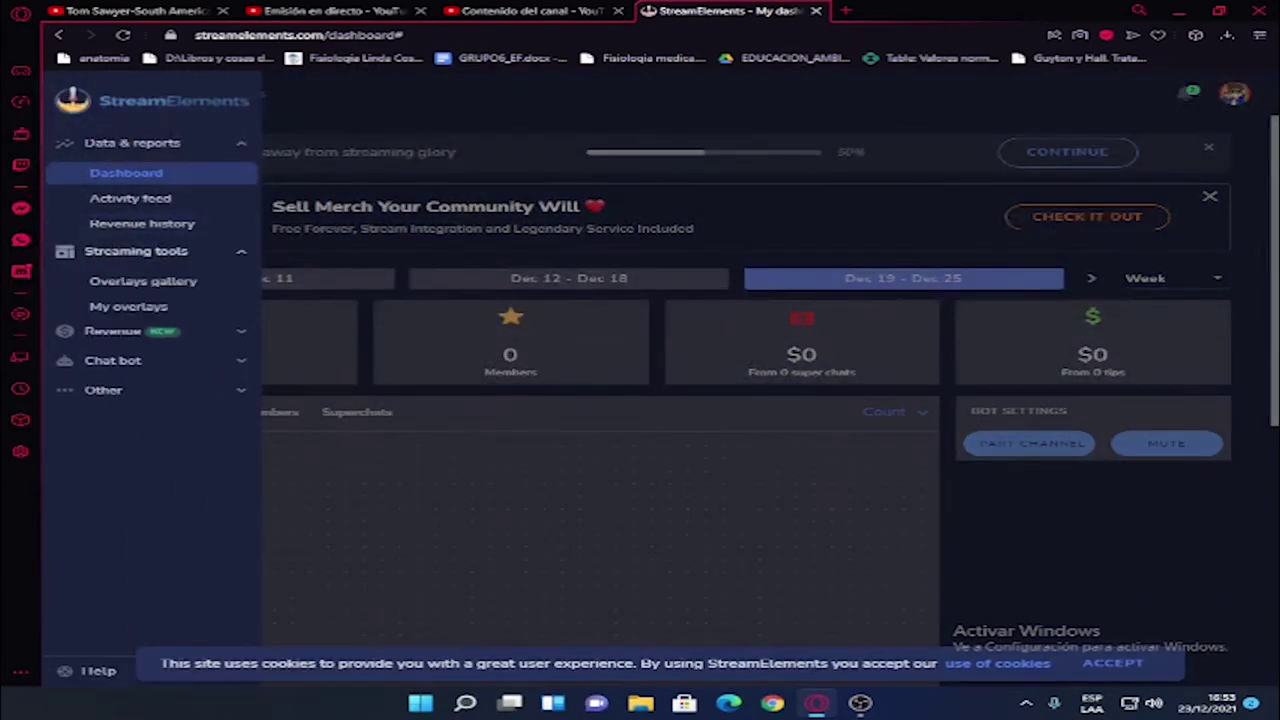
{"action": "left_click", "coordinate": [143, 281]}
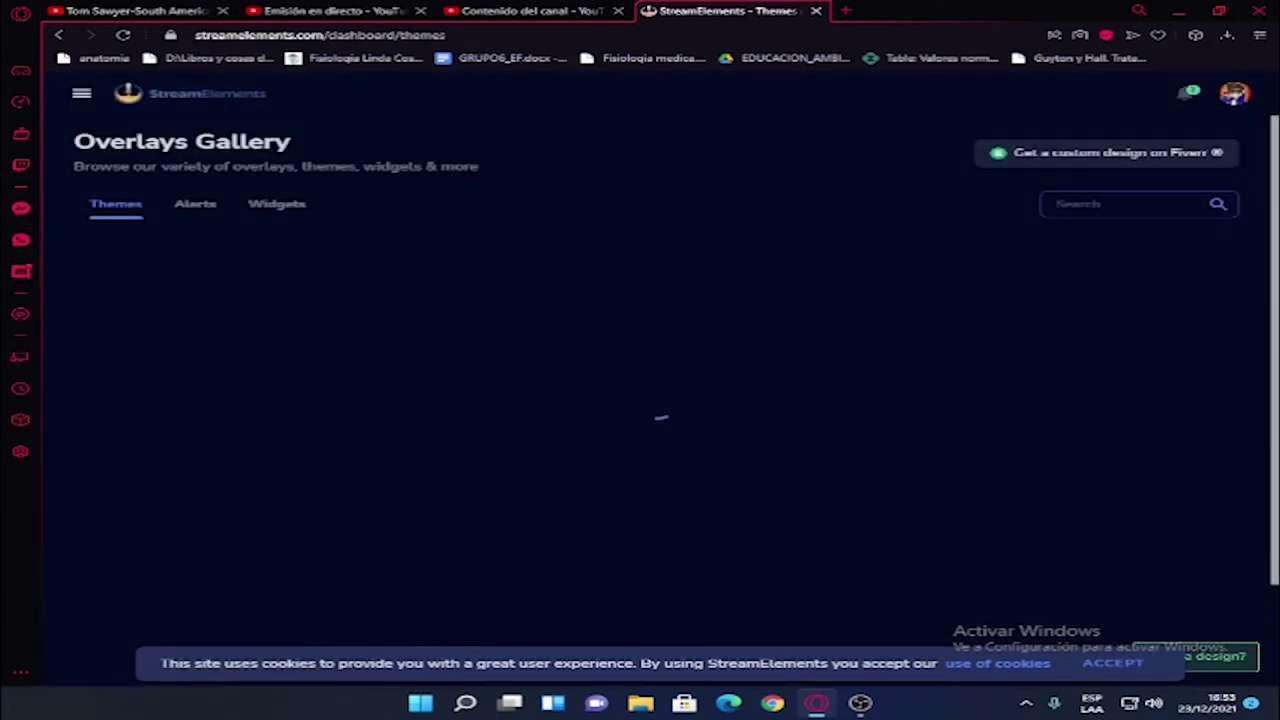
- Create an overlay from the Happy holidays animated stream overlays theme in the Brand New section
{"action": "scroll", "coordinate": [640, 400], "scroll_direction": "down", "scroll_amount": 3}
{"action": "scroll", "coordinate": [640, 400], "scroll_direction": "down", "scroll_amount": 2}
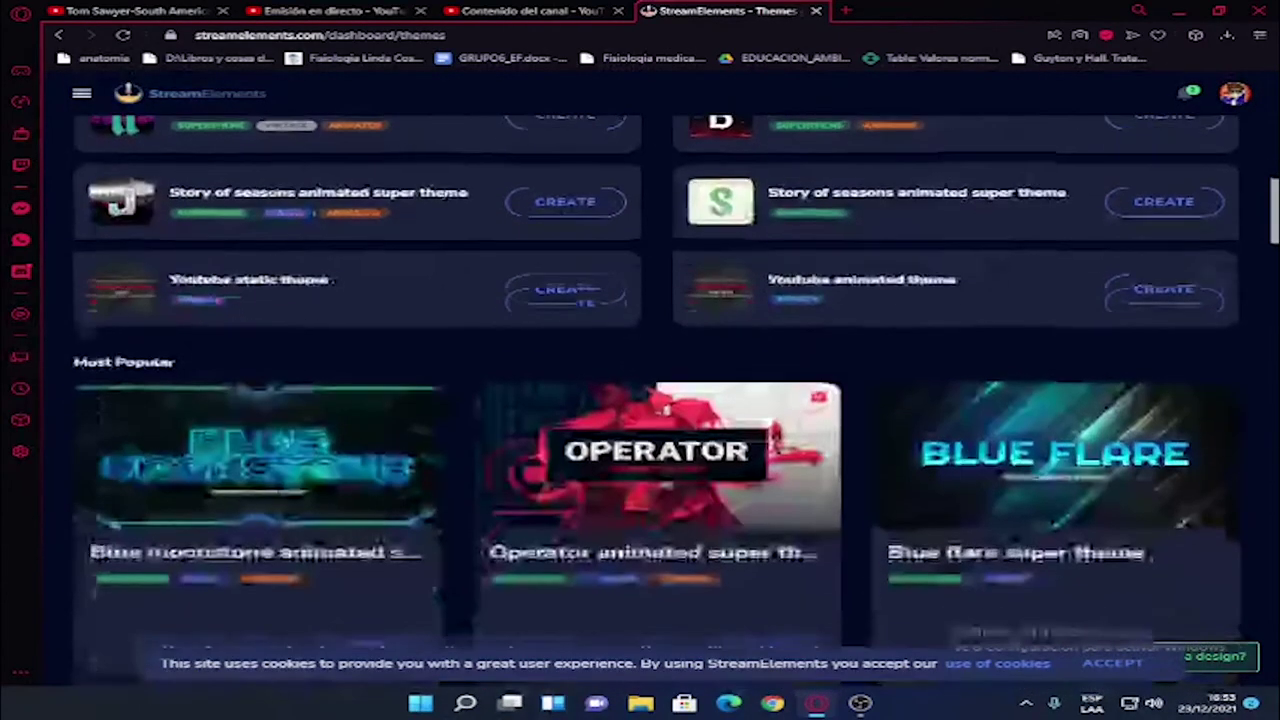
{"action": "scroll", "coordinate": [640, 400], "scroll_direction": "up", "scroll_amount": 2}
{"action": "scroll", "coordinate": [640, 400], "scroll_direction": "down", "scroll_amount": 1}
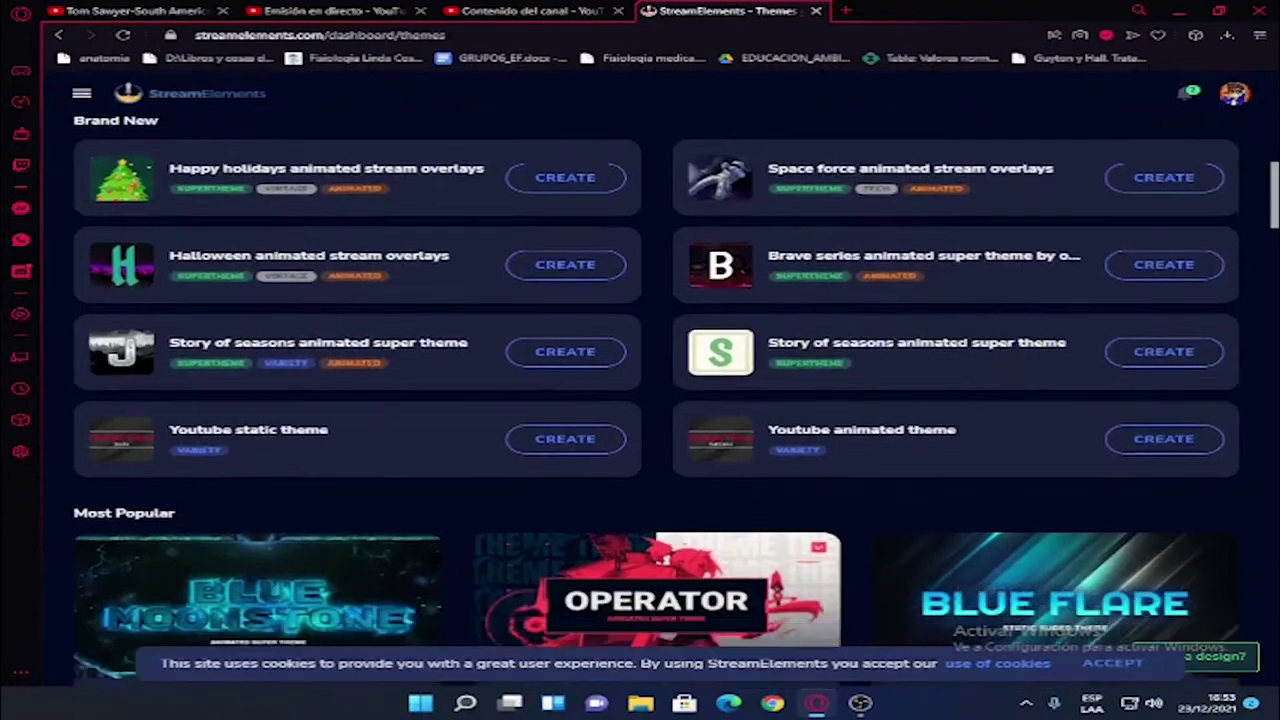
{"action": "scroll", "coordinate": [640, 400], "scroll_direction": "up", "scroll_amount": 2}
{"action": "left_click", "coordinate": [565, 307]}
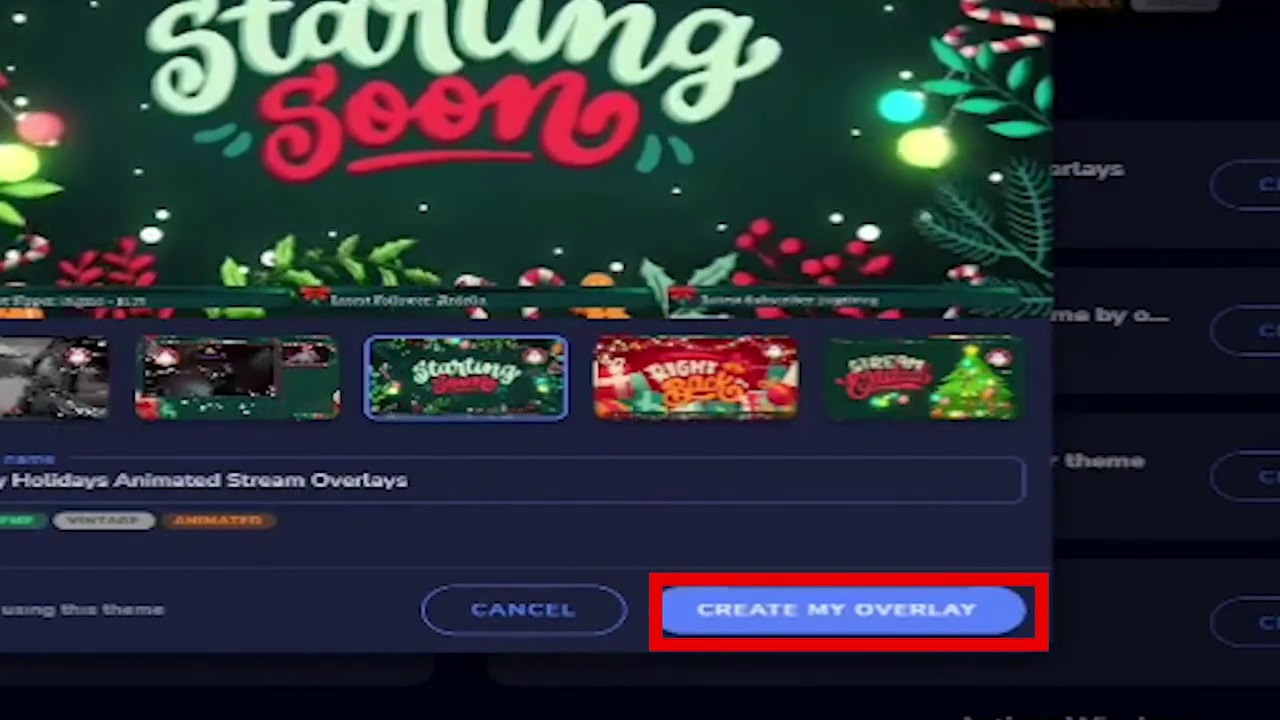
{"action": "left_click", "coordinate": [881, 560]}
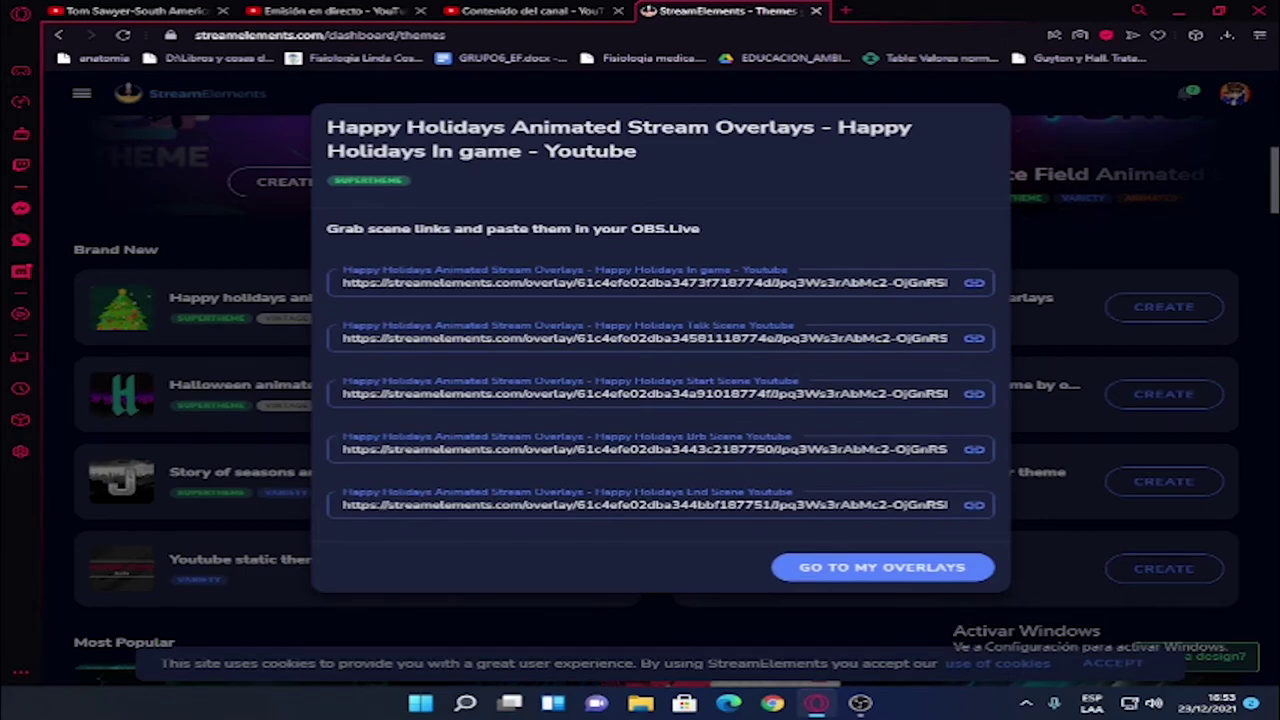
- Copy the link of the Happy Holidays In game scene for YouTube and switch to OBS
{"action": "left_click", "coordinate": [973, 283]}
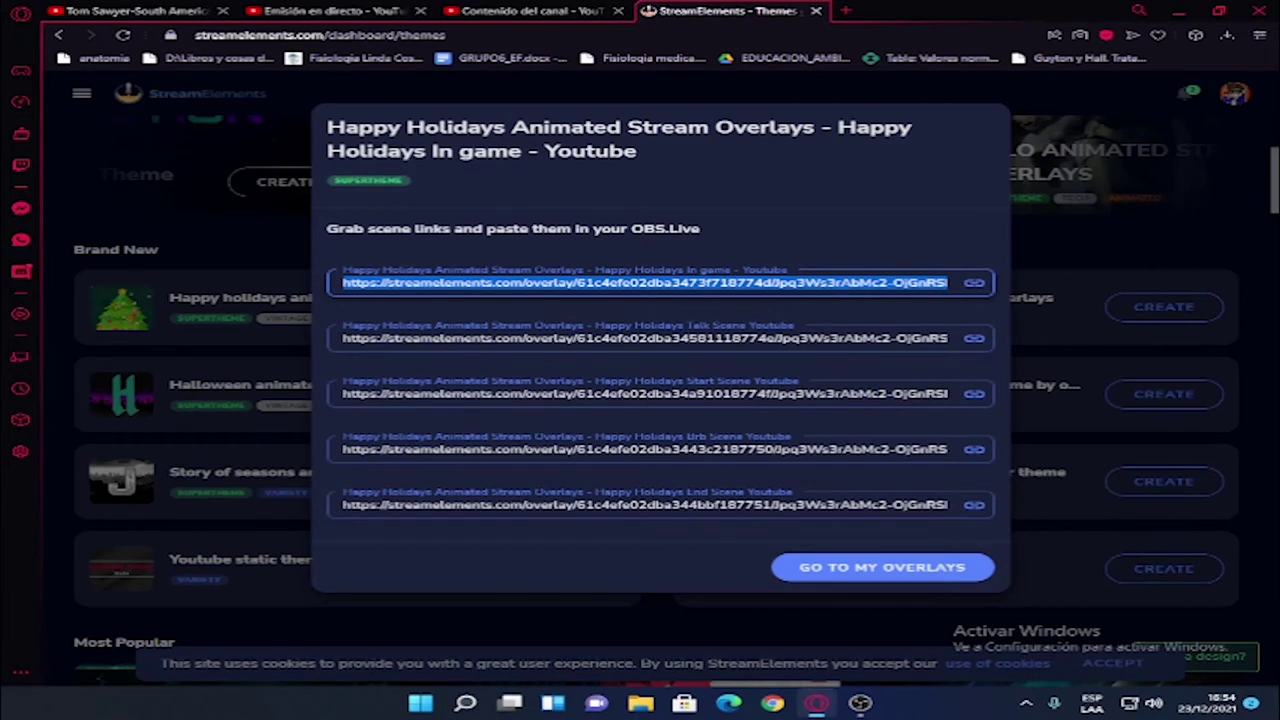
{"action": "left_click", "coordinate": [860, 703]}
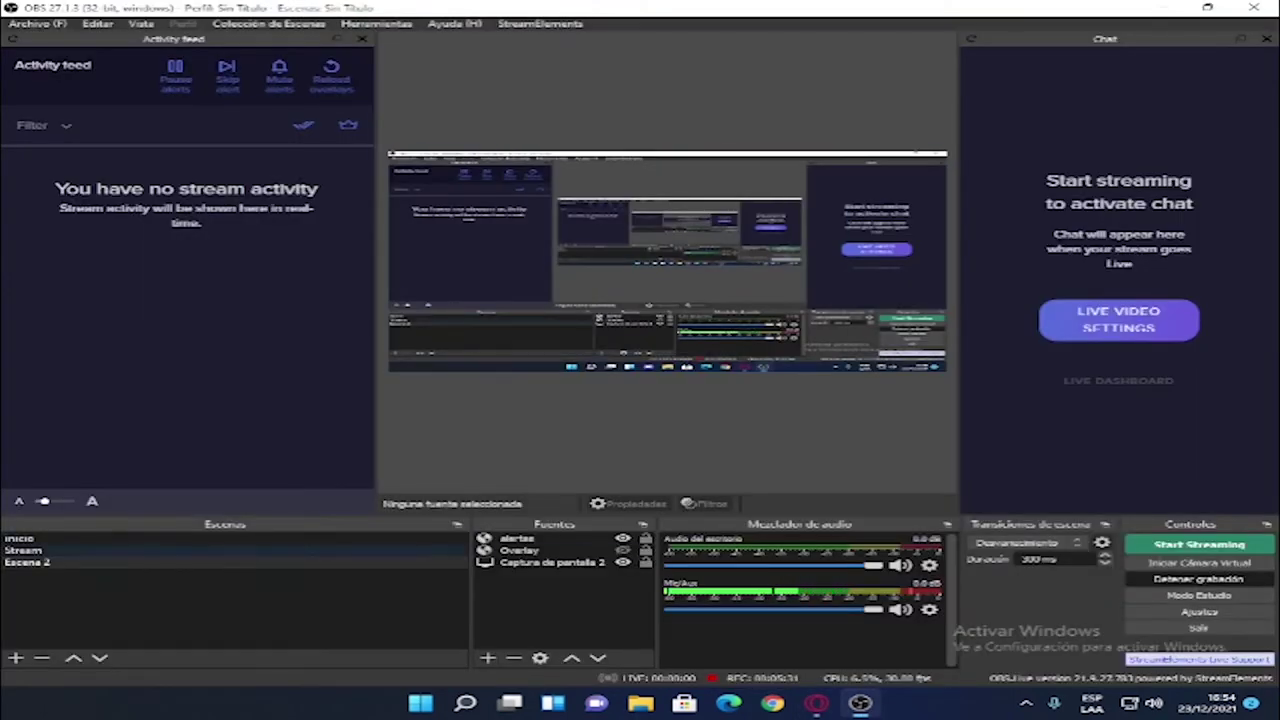
- Add a new scene to the scene list and give it a display capture source
{"action": "right_click", "coordinate": [545, 588]}
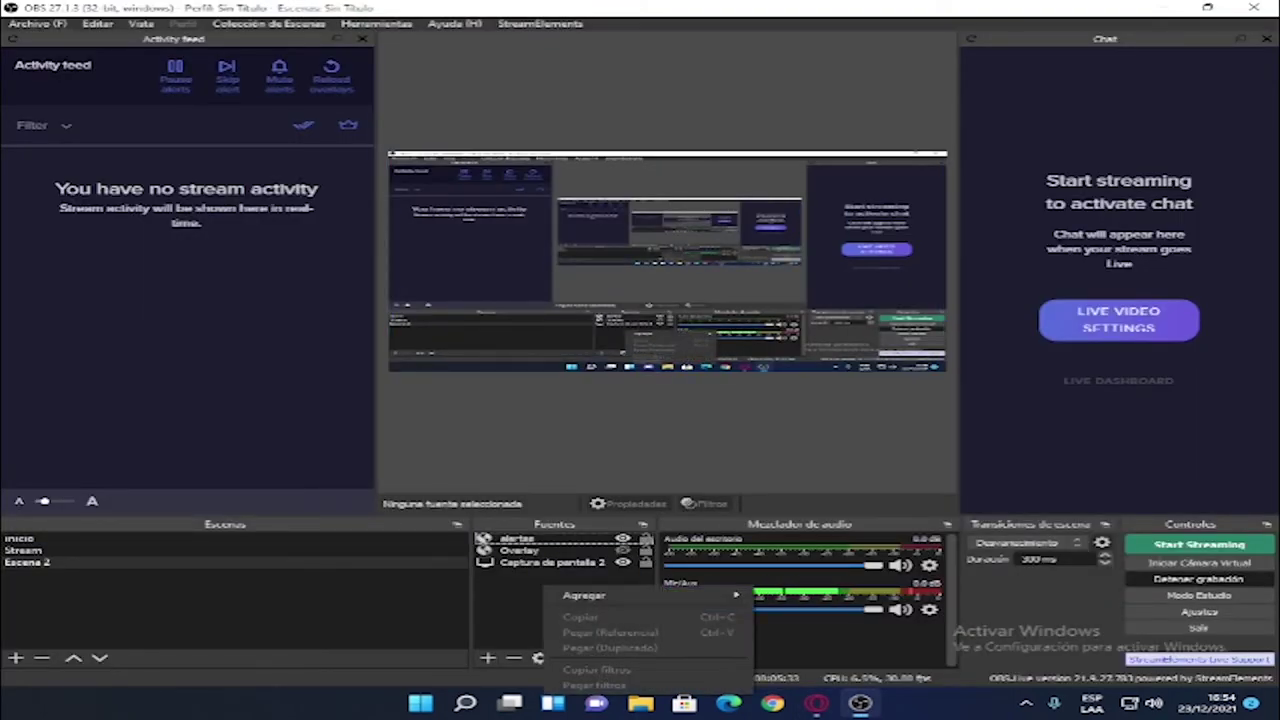
{"action": "left_click", "coordinate": [296, 594]}
{"action": "right_click", "coordinate": [296, 594]}
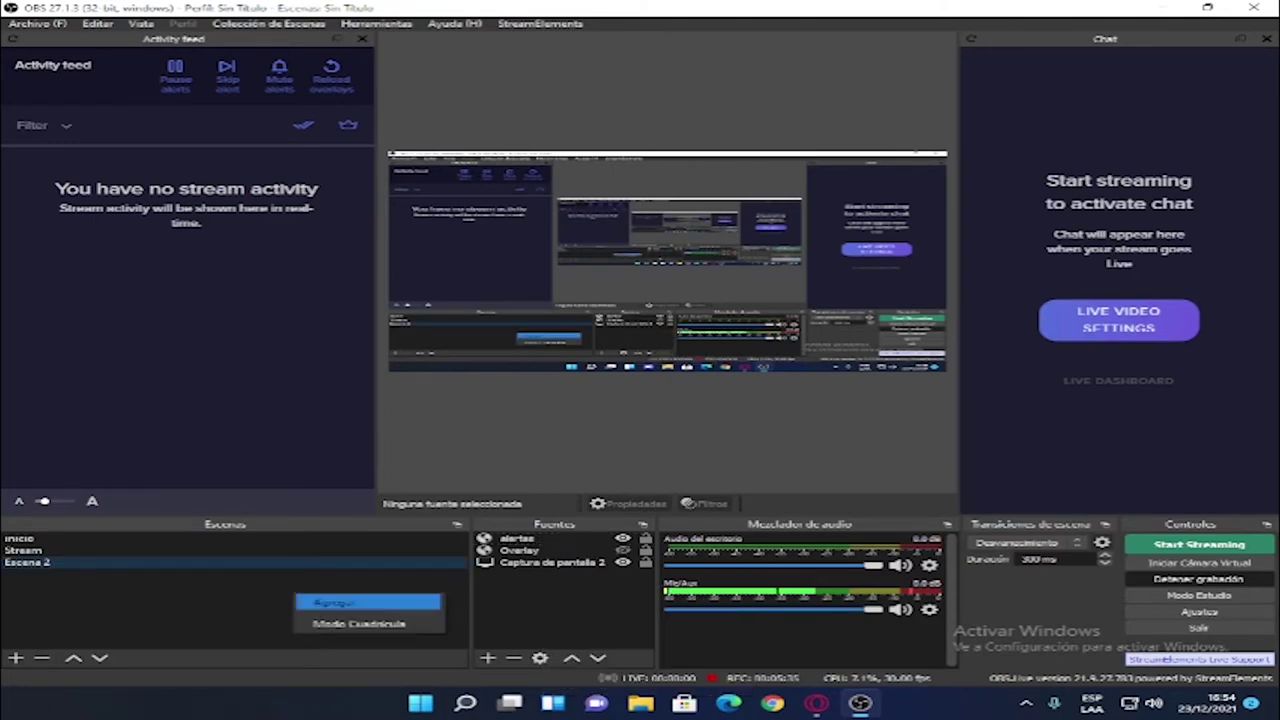
{"action": "left_click", "coordinate": [340, 602]}
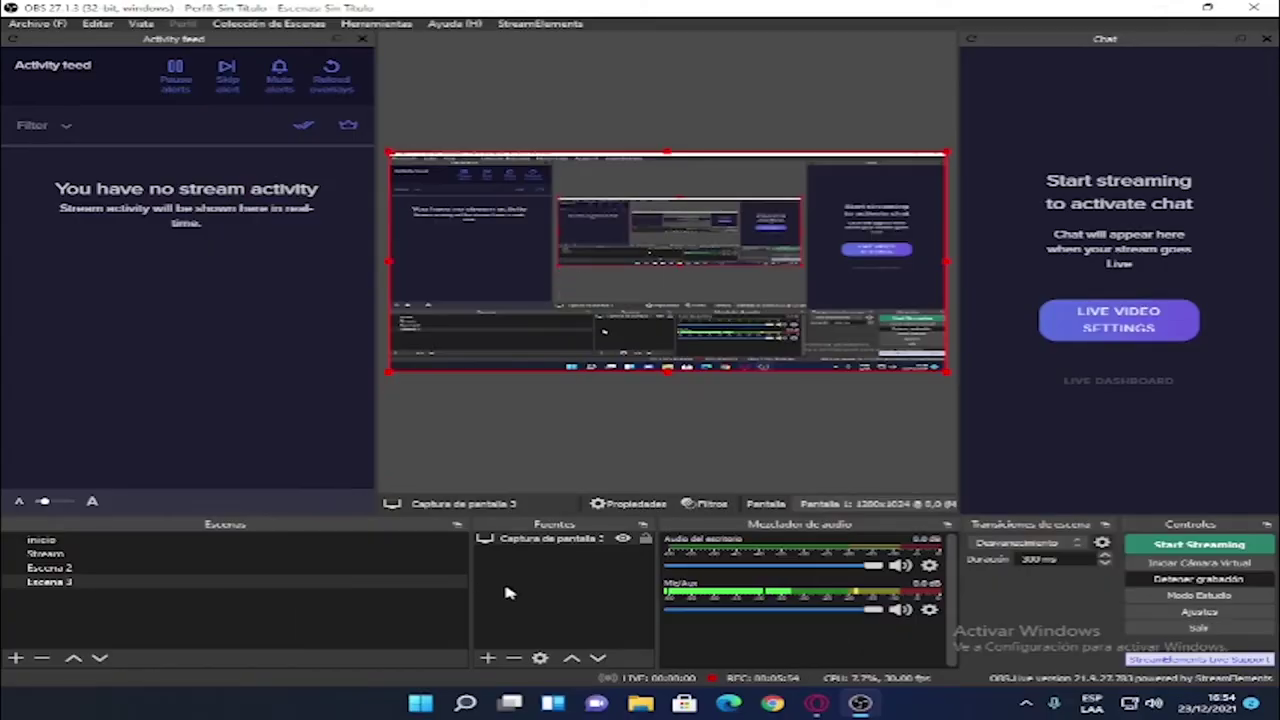
- Add a new browser source named "hola" to the new scene, using the copied overlay link as its URL
{"action": "left_click", "coordinate": [505, 593]}
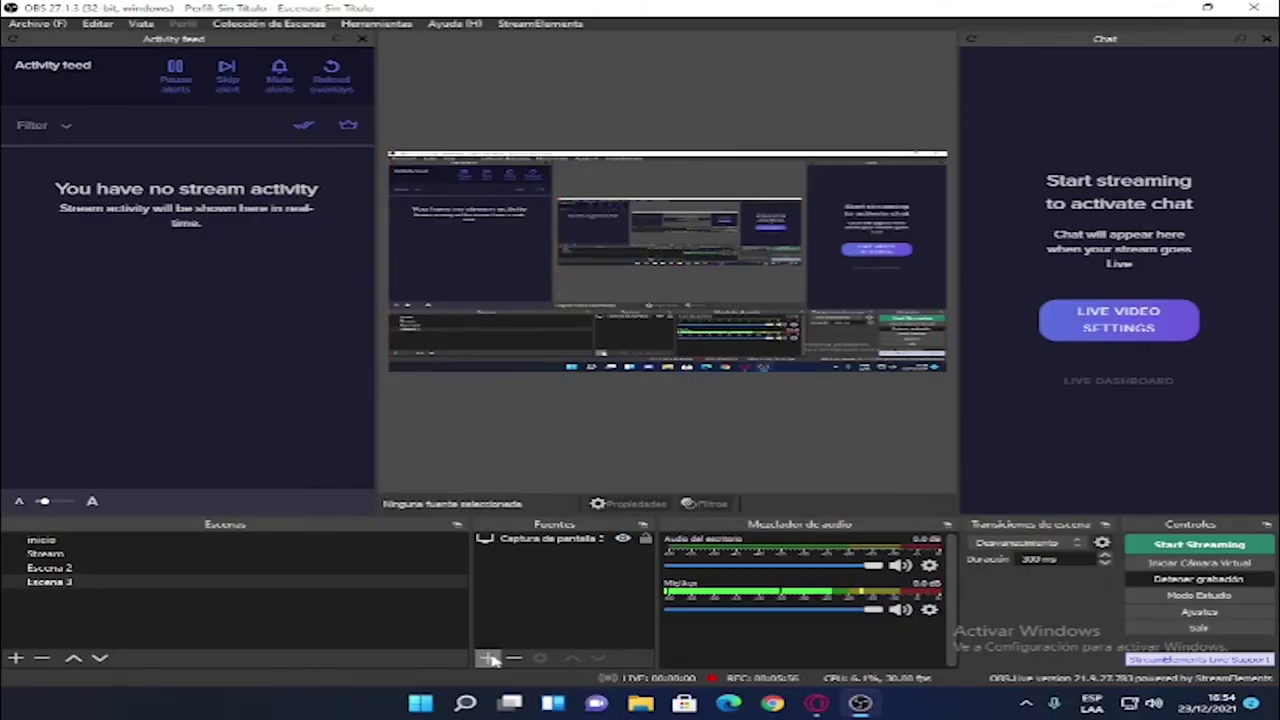
{"action": "left_click", "coordinate": [490, 657]}
{"action": "key", "text": "Escape"}
{"action": "right_click", "coordinate": [505, 580]}
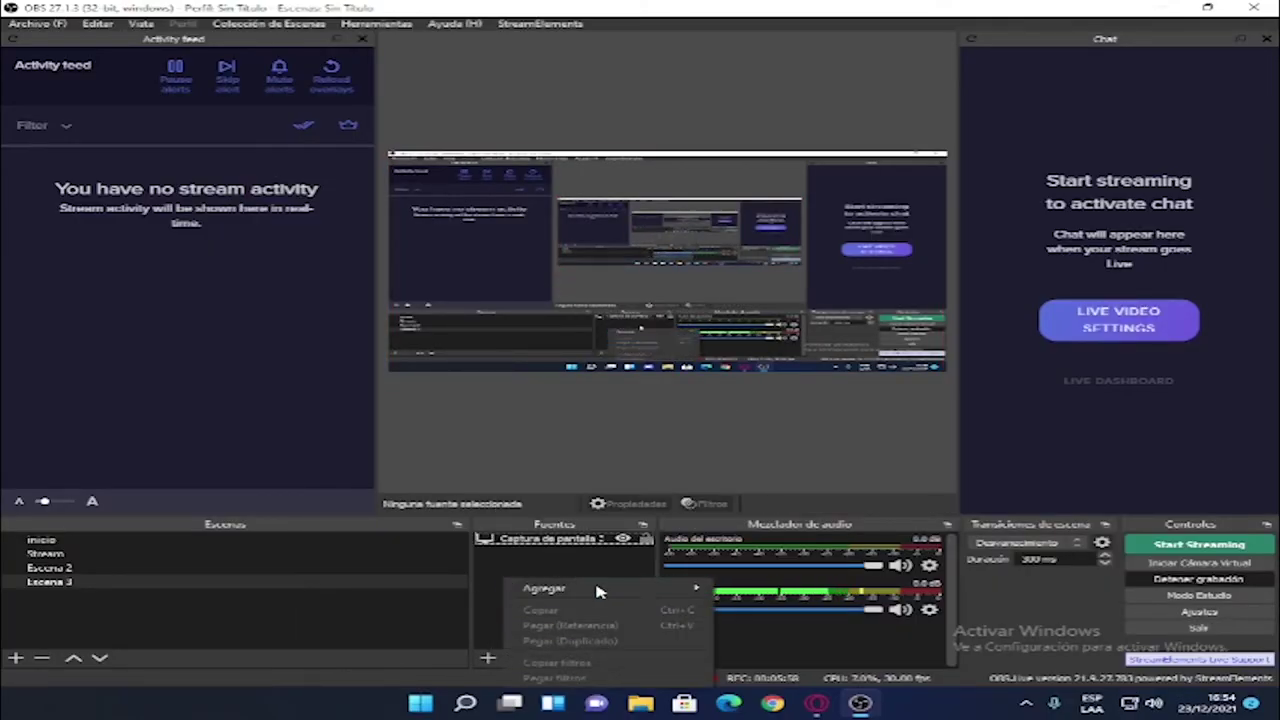
{"action": "mouse_move", "coordinate": [598, 590]}
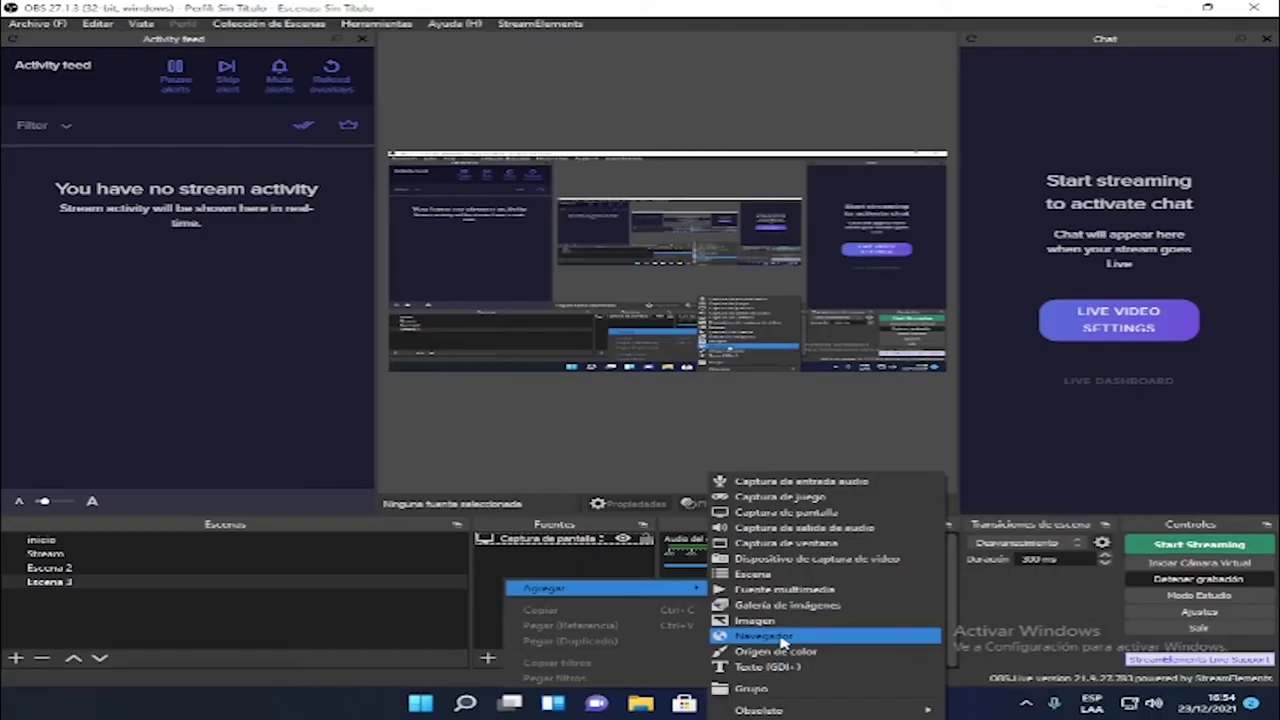
{"action": "left_click", "coordinate": [597, 592]}
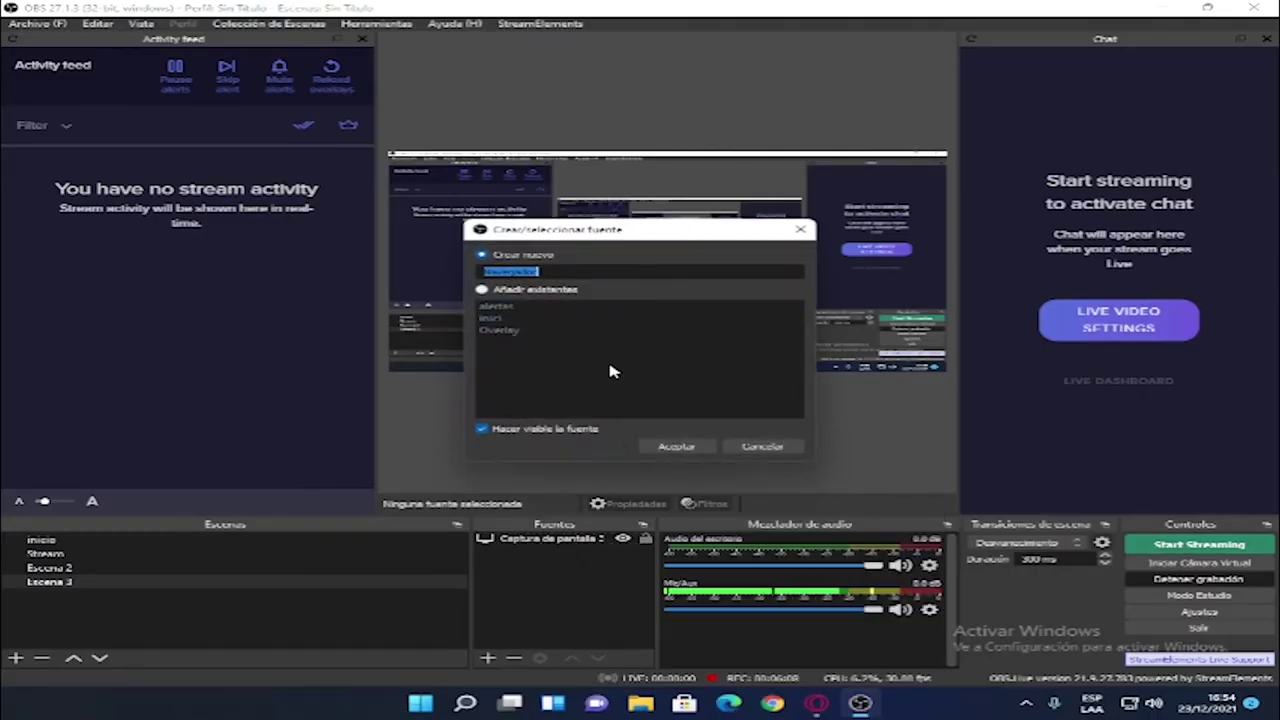
{"action": "type", "text": "hola"}
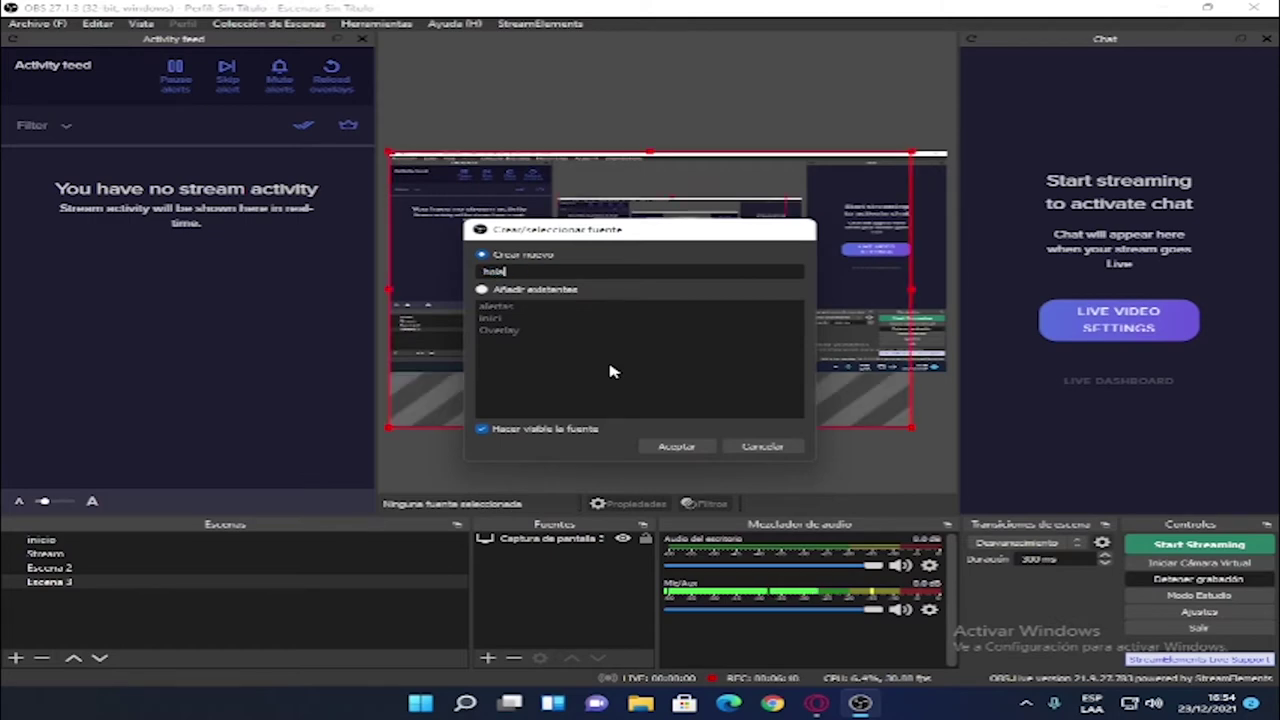
{"action": "key", "text": "Return"}
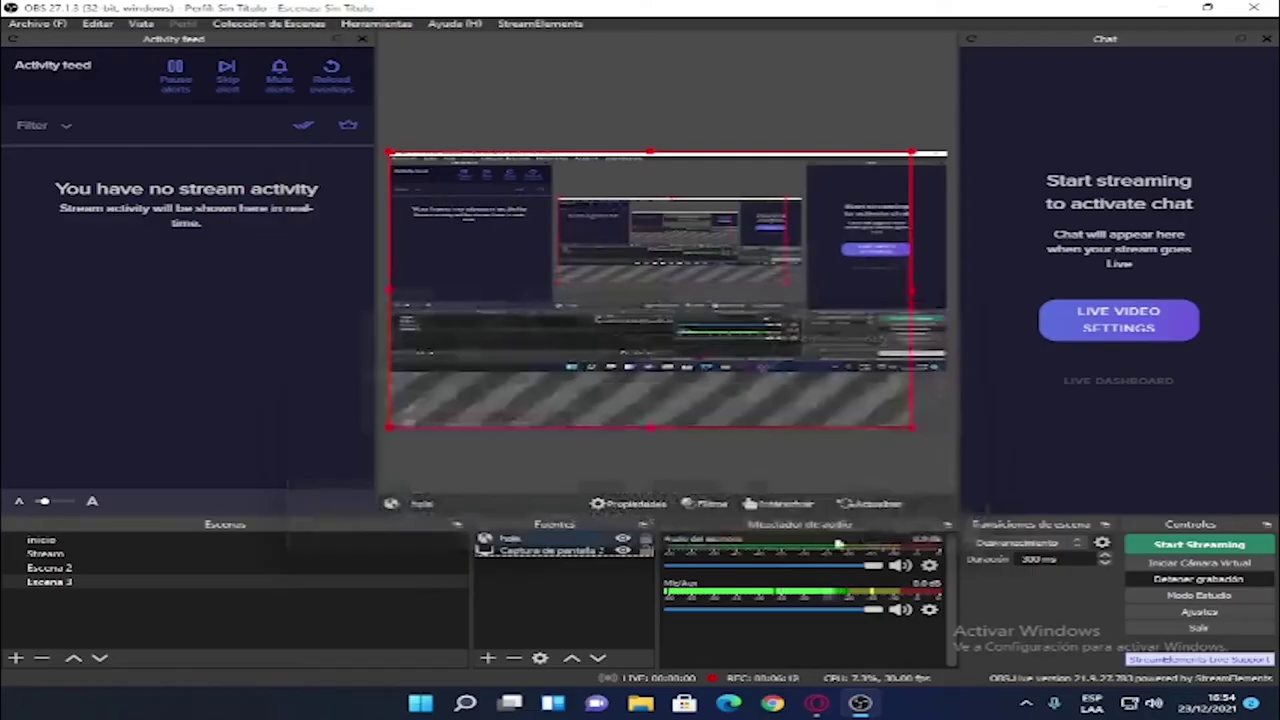
- Transform the "hola" browser source so that it stretches over the whole canvas
{"action": "right_click", "coordinate": [560, 540]}
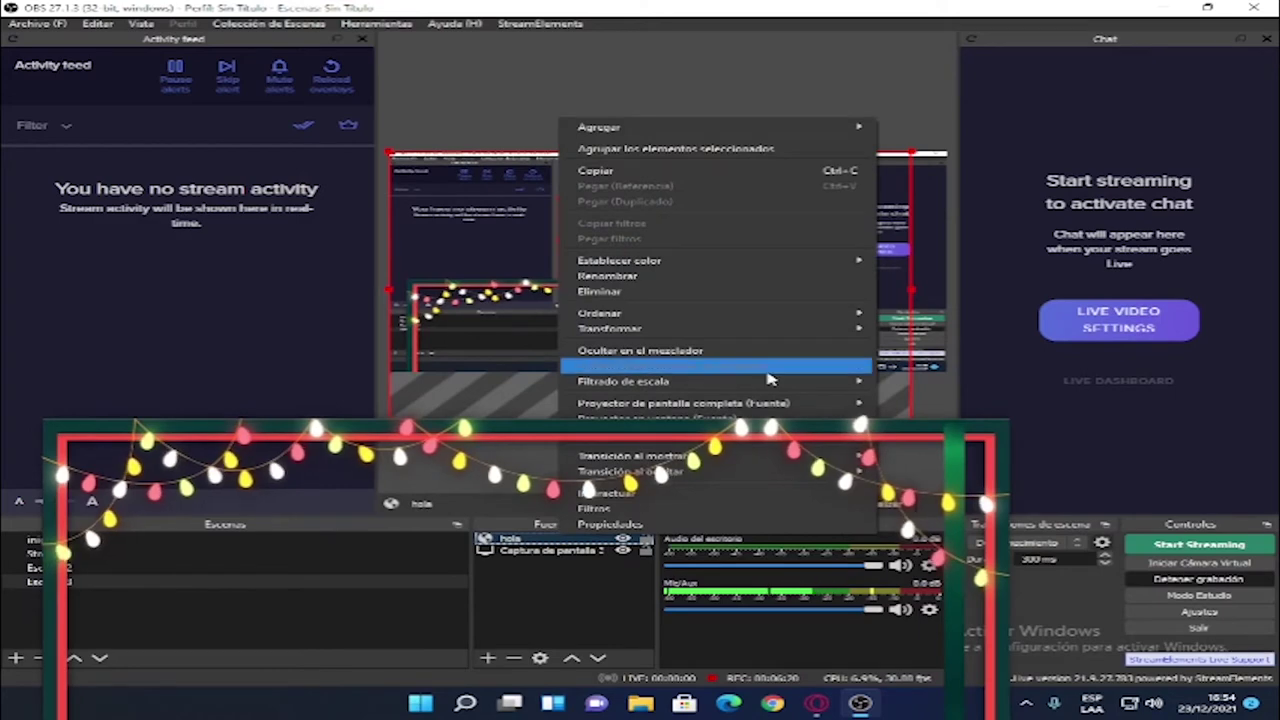
{"action": "mouse_move", "coordinate": [800, 330]}
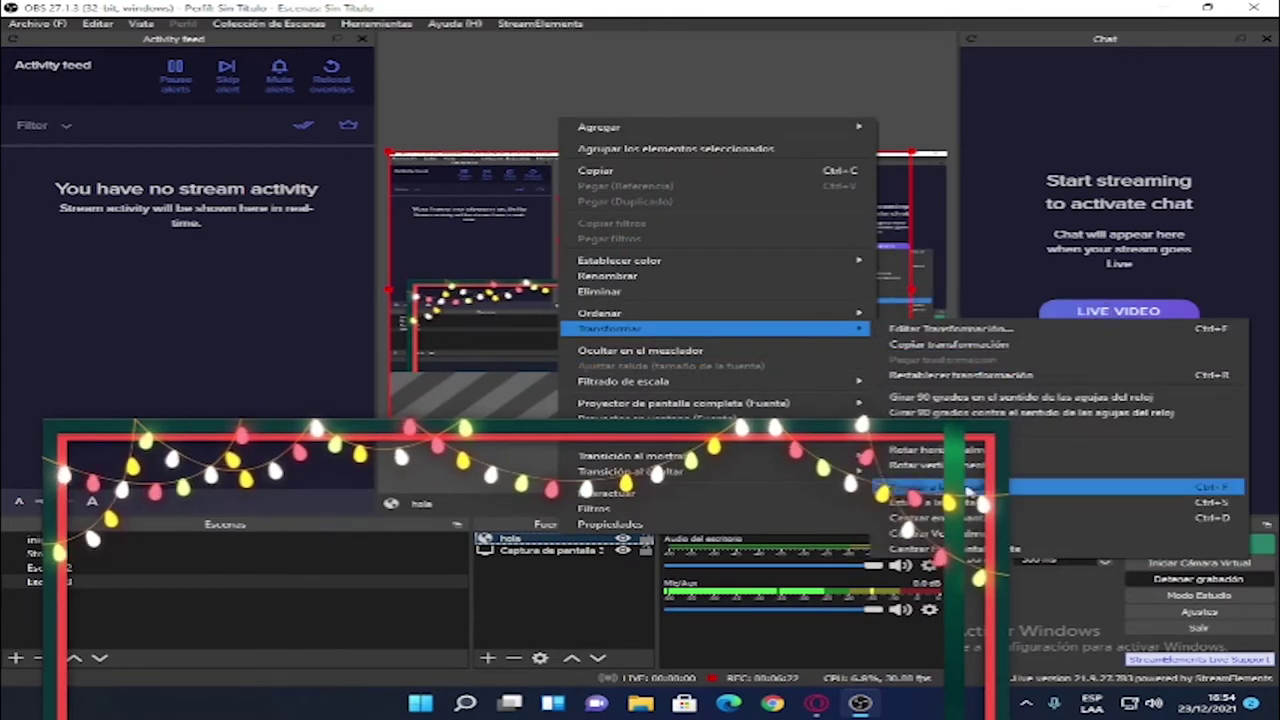
{"action": "left_click", "coordinate": [950, 375]}
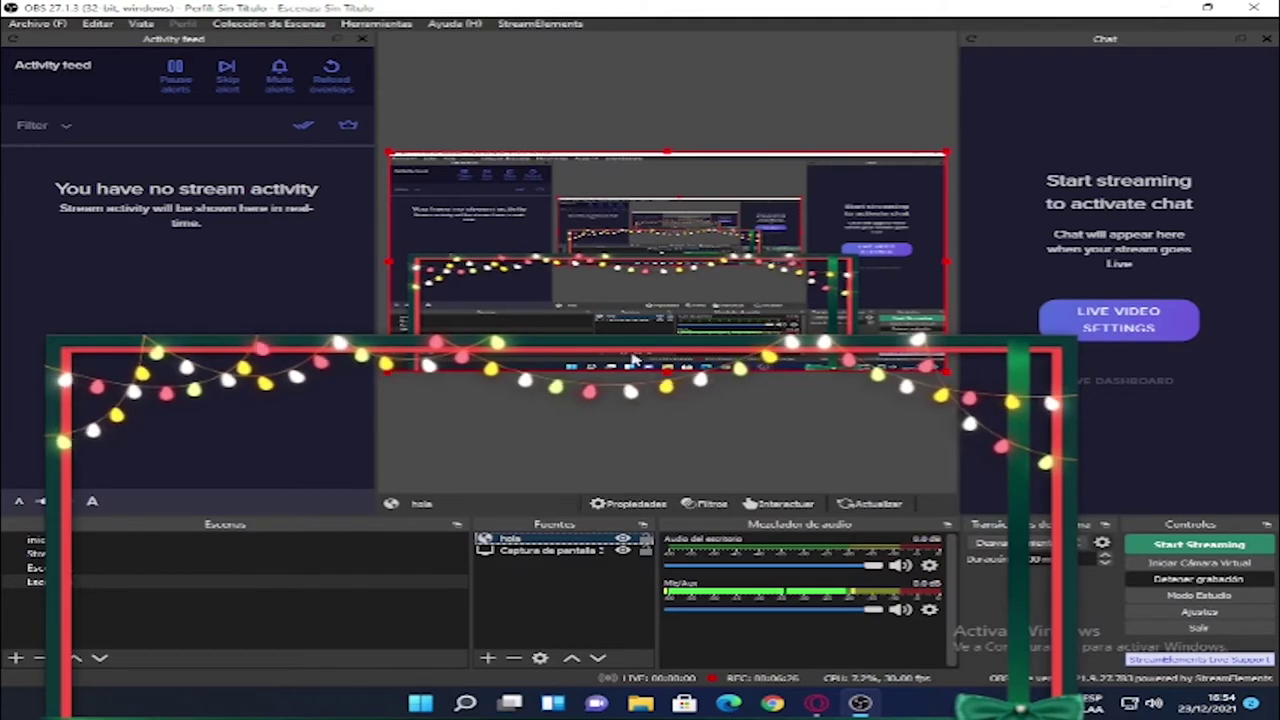
- Set the "hola" browser source's width to 1980 and its height to 1024 in its properties
{"action": "double_click", "coordinate": [575, 538]}
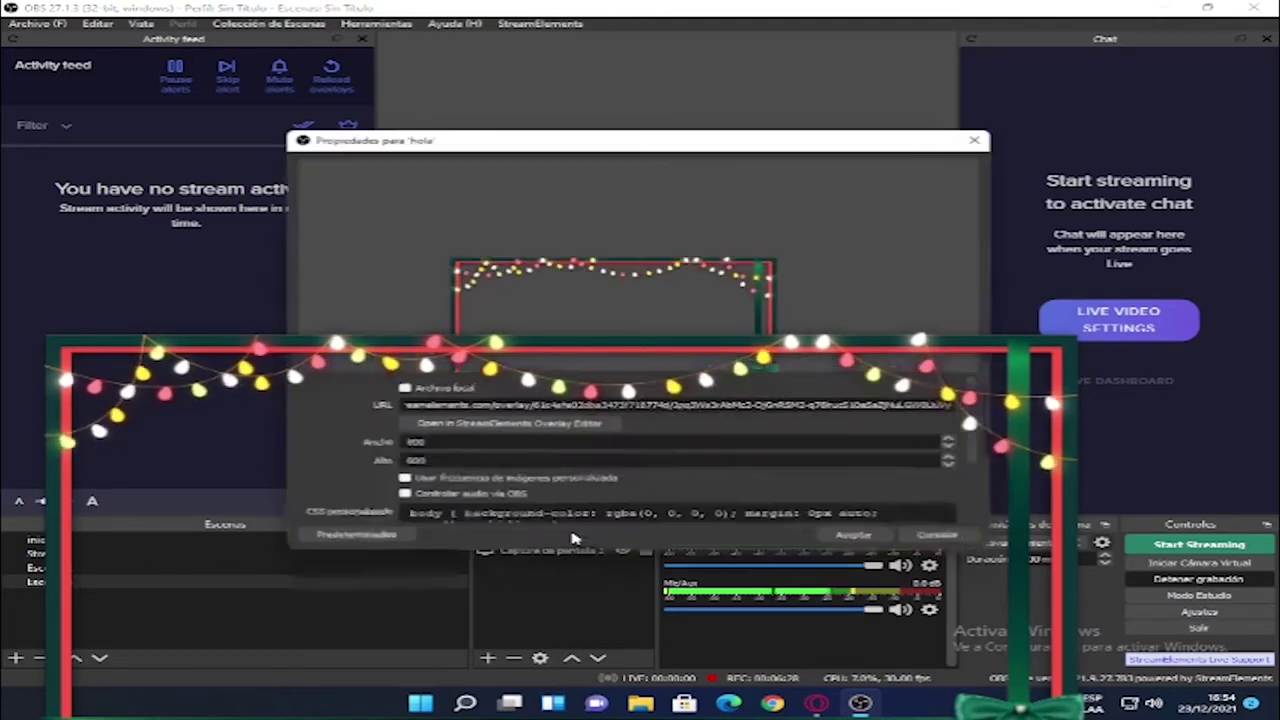
{"action": "double_click", "coordinate": [412, 444]}
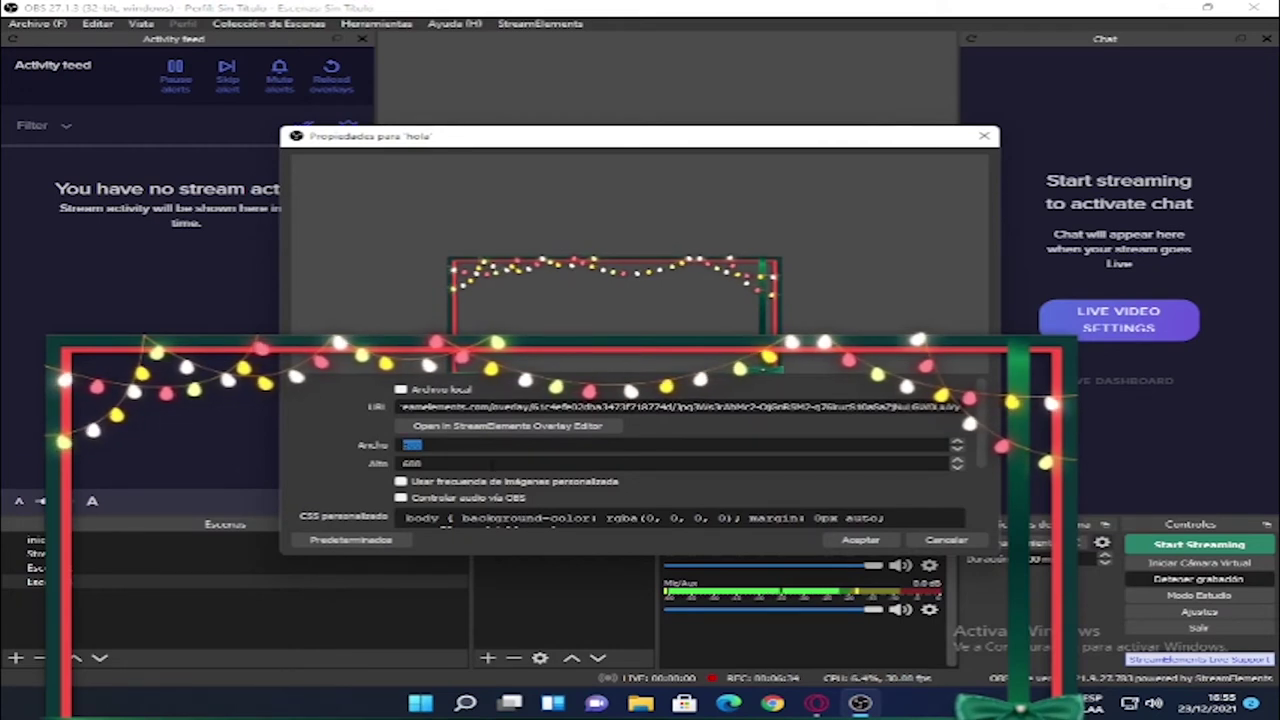
{"action": "left_click", "coordinate": [467, 447]}
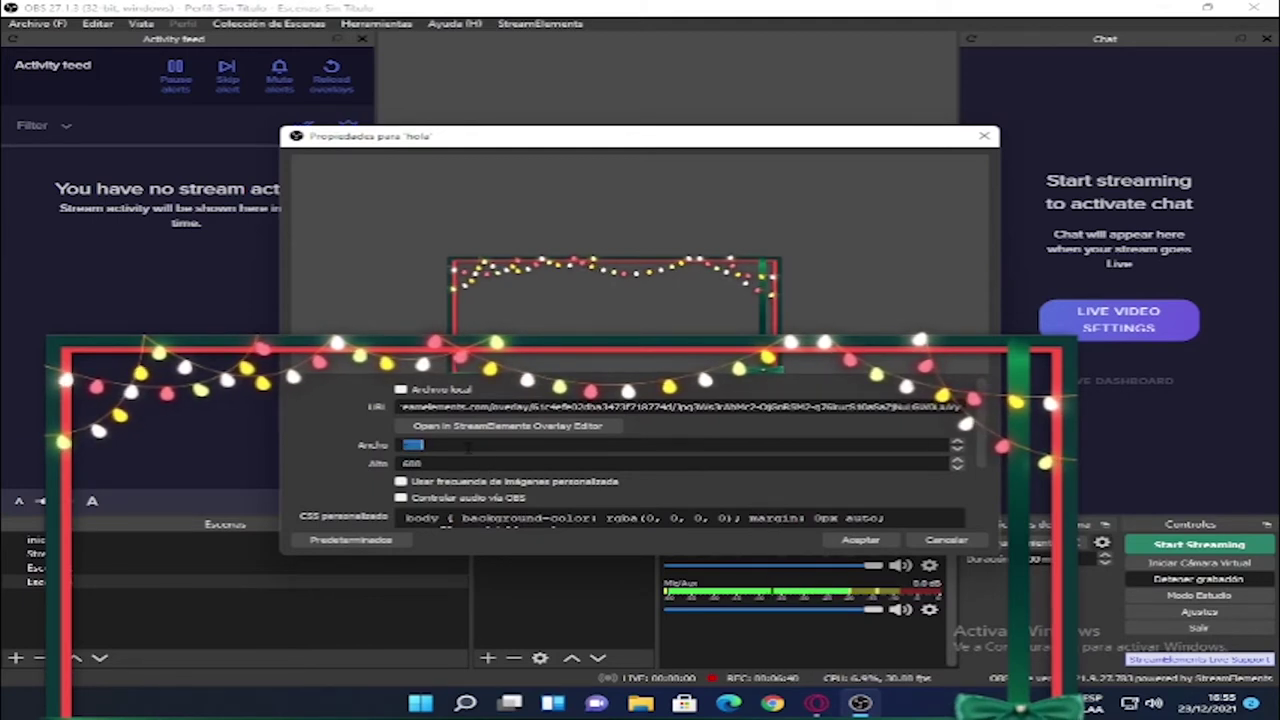
{"action": "type", "text": "1920"}
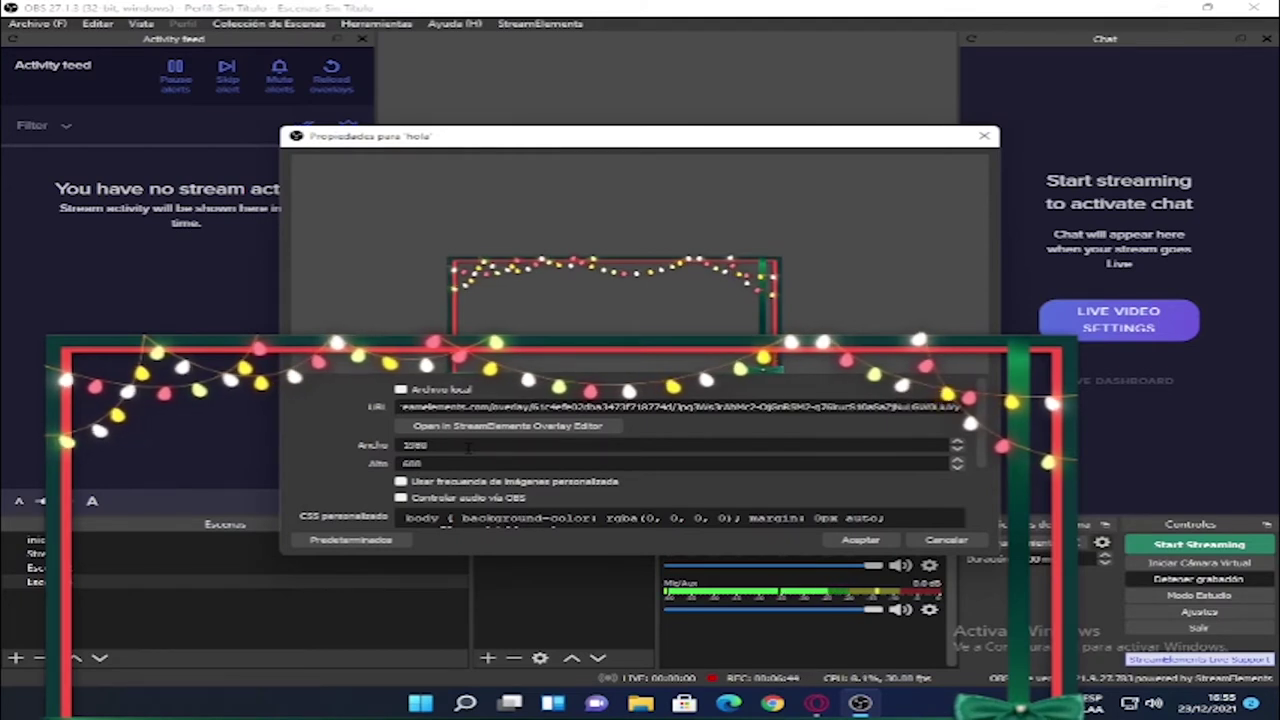
{"action": "double_click", "coordinate": [403, 464]}
{"action": "type", "text": "1080"}
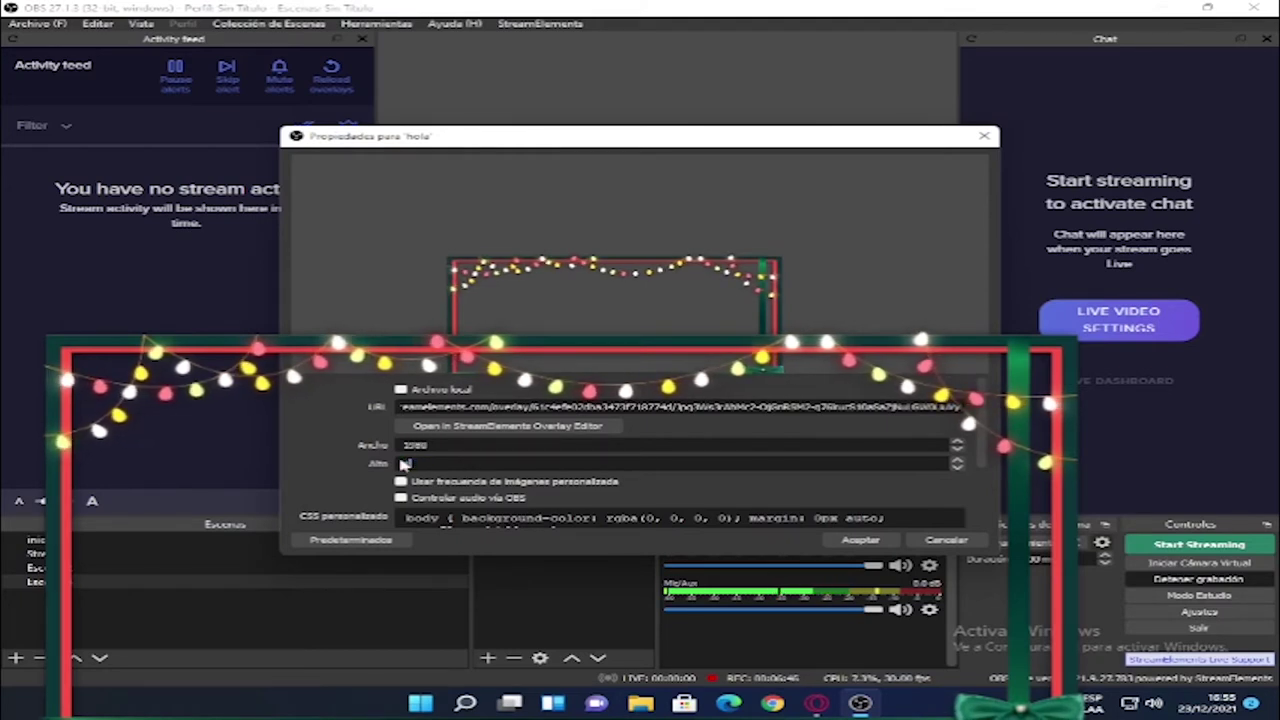
{"action": "key", "text": "Return"}
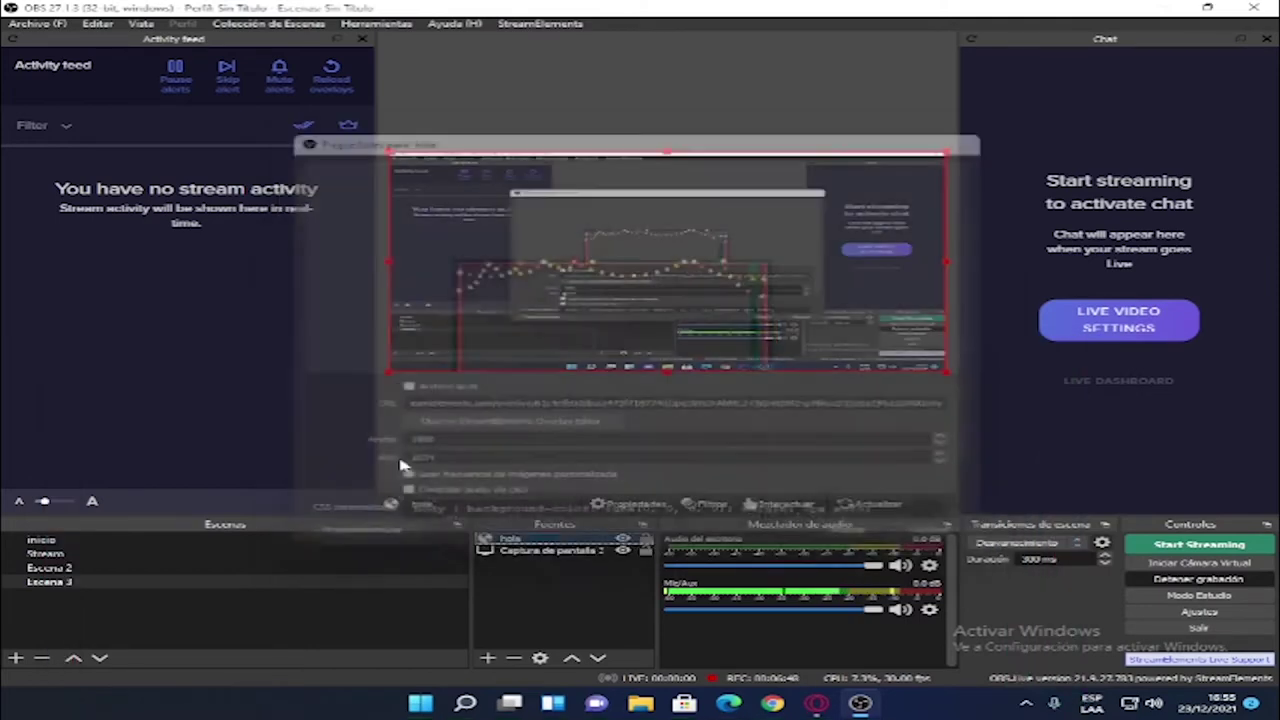
- Reopen the properties of the "hola" browser source and set its height to 1280
{"action": "left_click", "coordinate": [669, 384]}
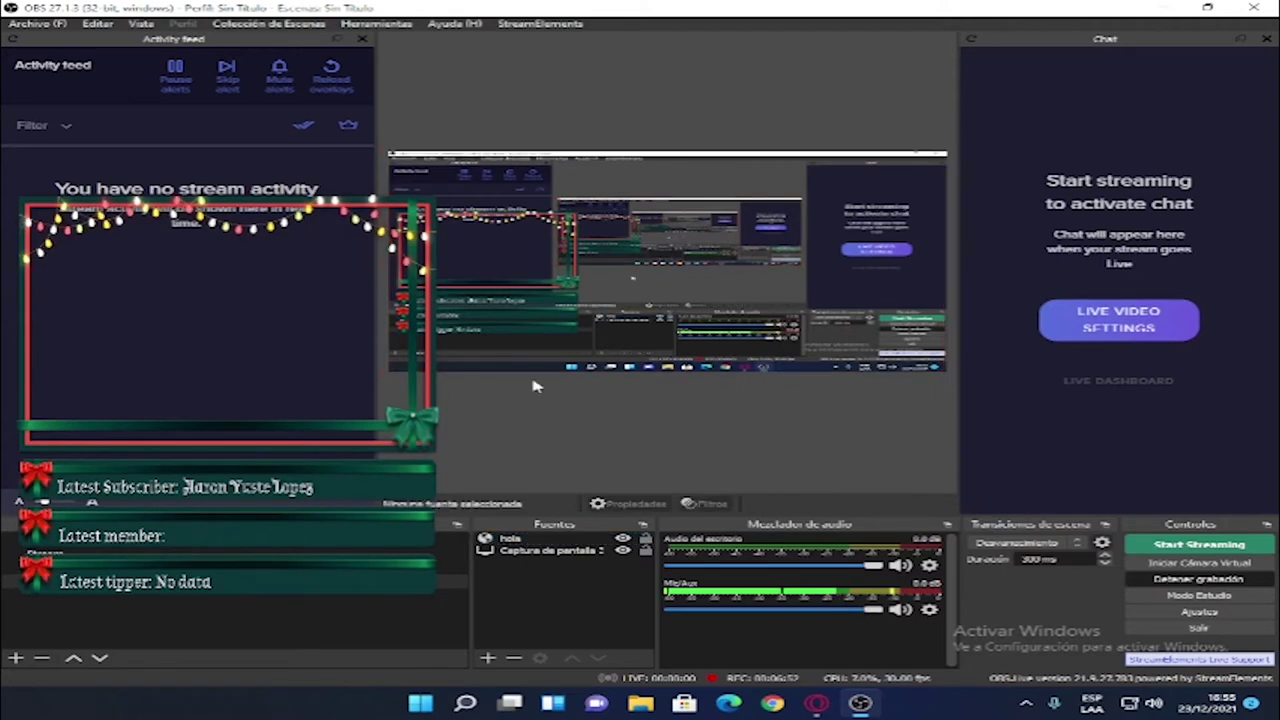
{"action": "left_click", "coordinate": [541, 547]}
{"action": "double_click", "coordinate": [541, 540]}
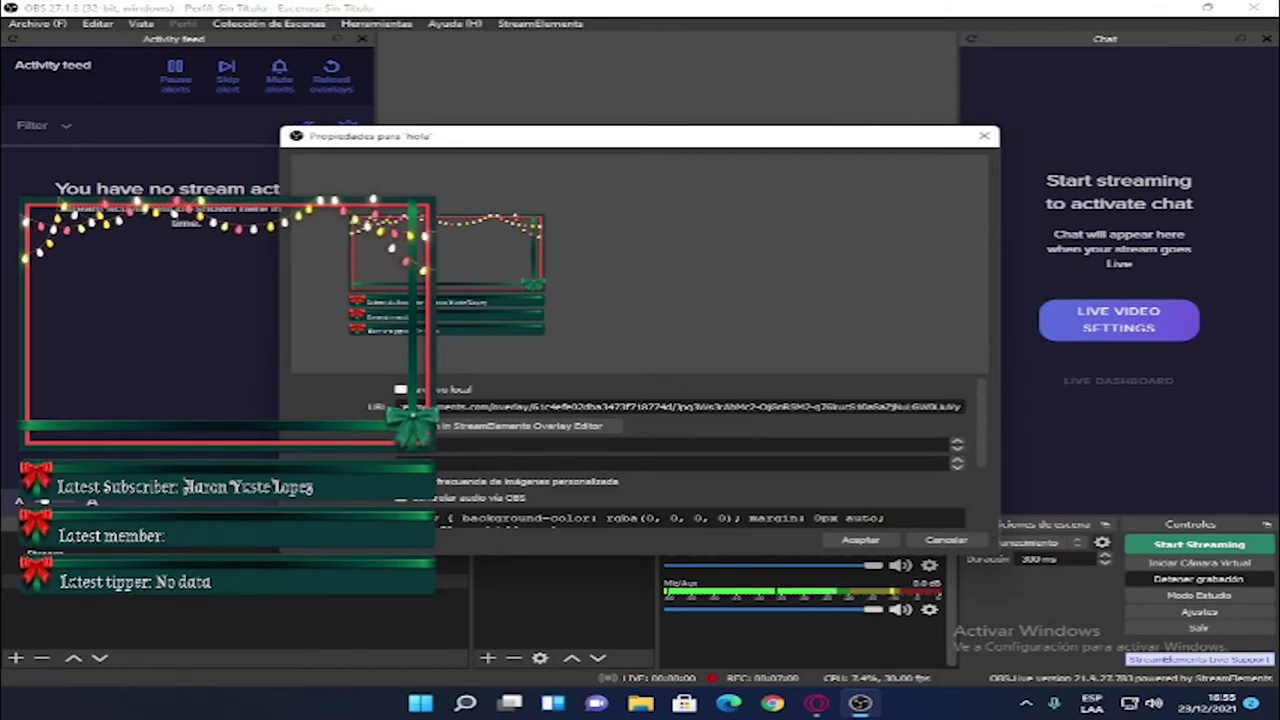
{"action": "key", "text": "Escape"}
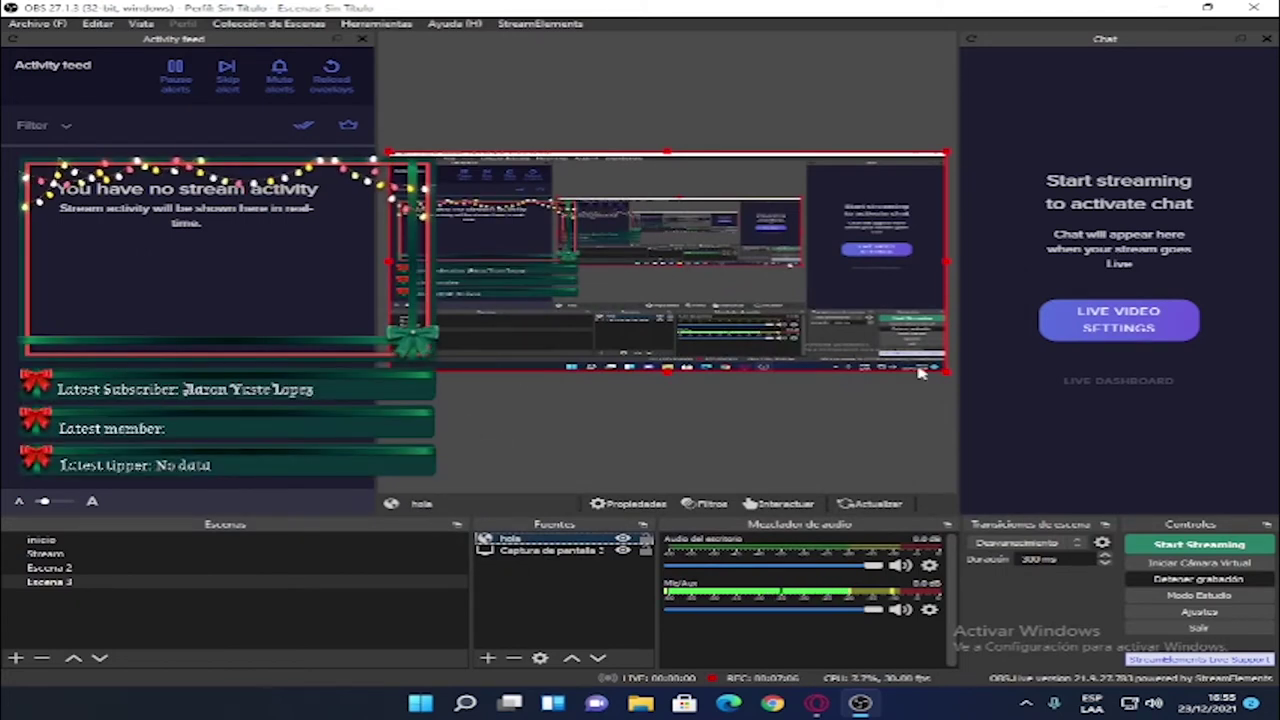
{"action": "left_click", "coordinate": [806, 120]}
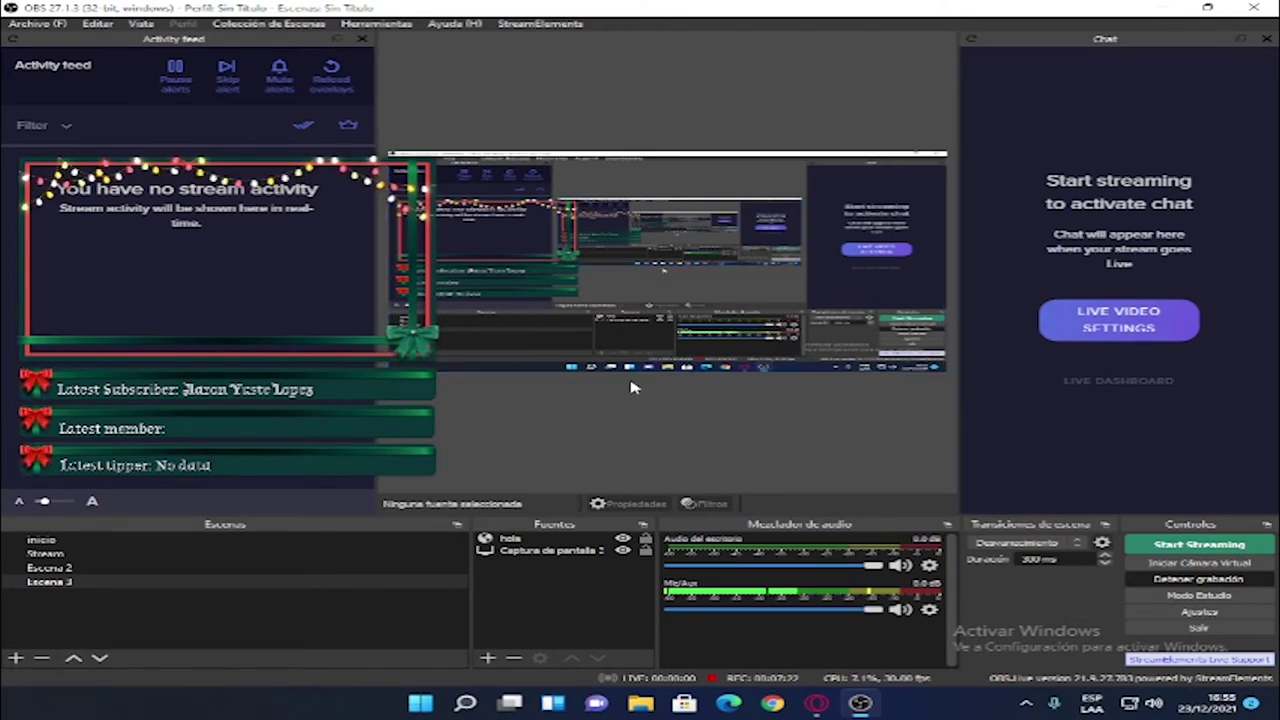
- Switch to StreamElements in the browser, close the scene links dialog and open the list of personal overlays
{"action": "left_click", "coordinate": [872, 368]}
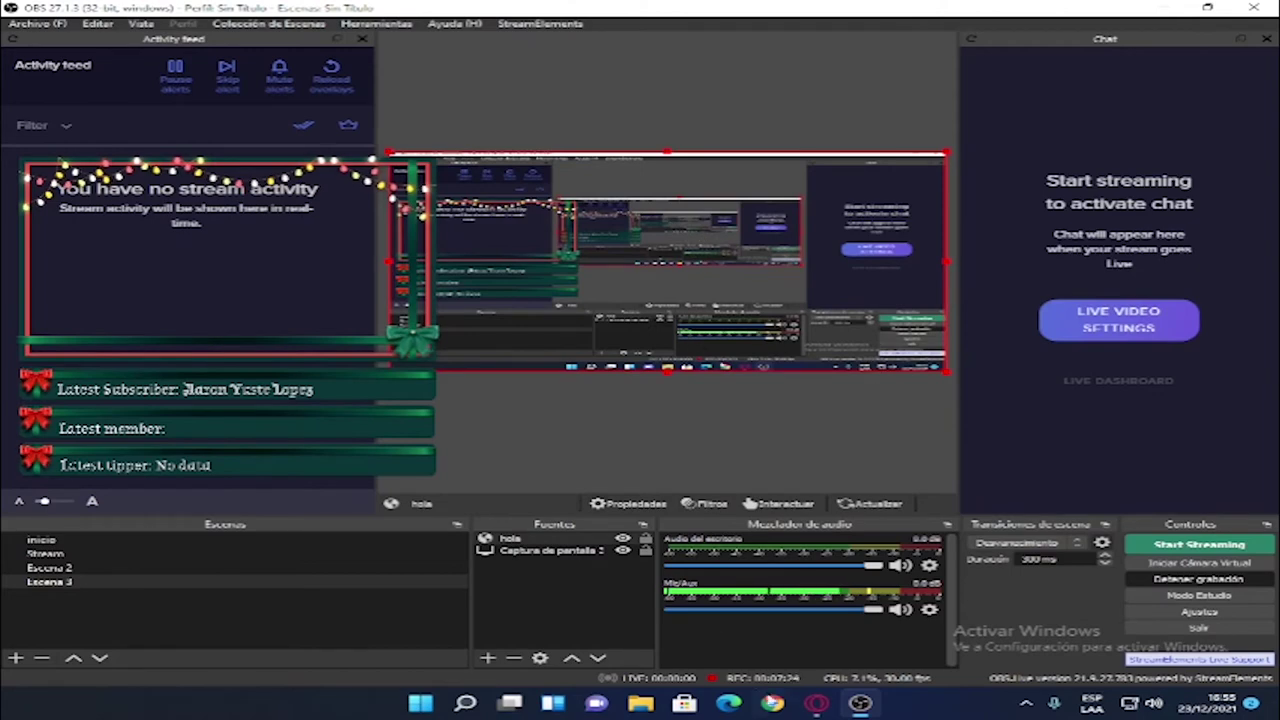
{"action": "left_click", "coordinate": [816, 703]}
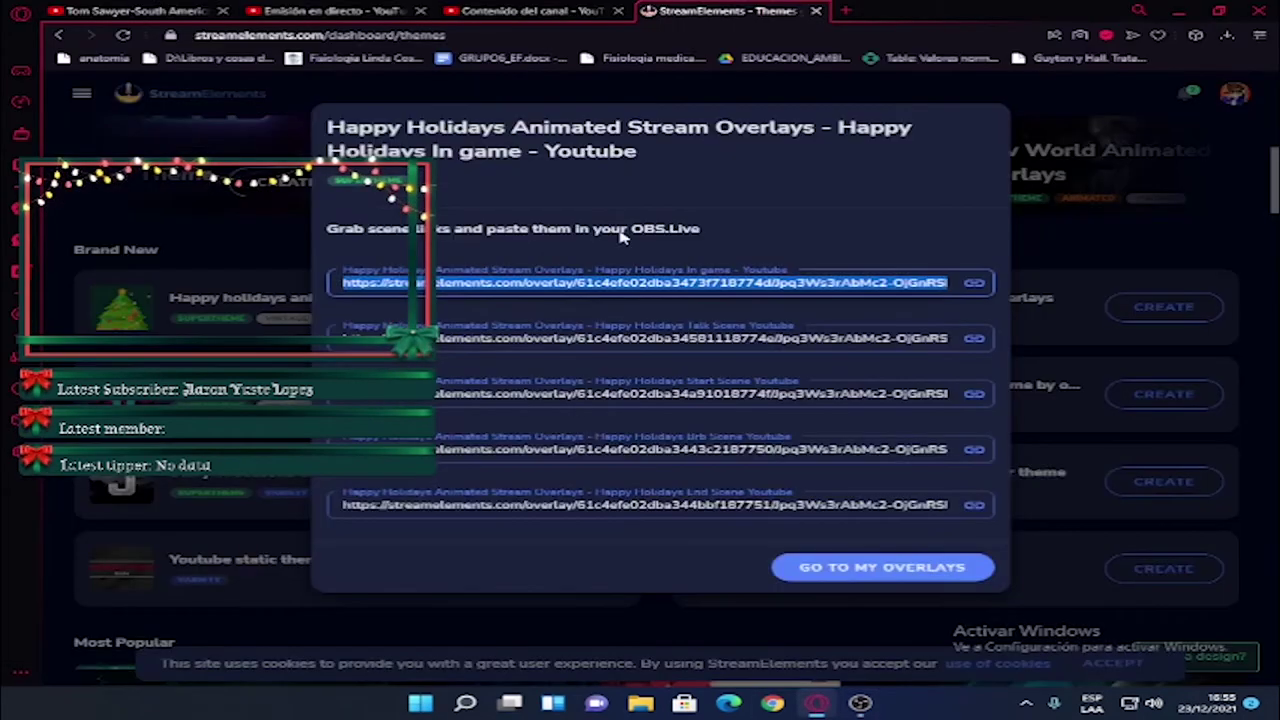
{"action": "left_click", "coordinate": [1055, 177]}
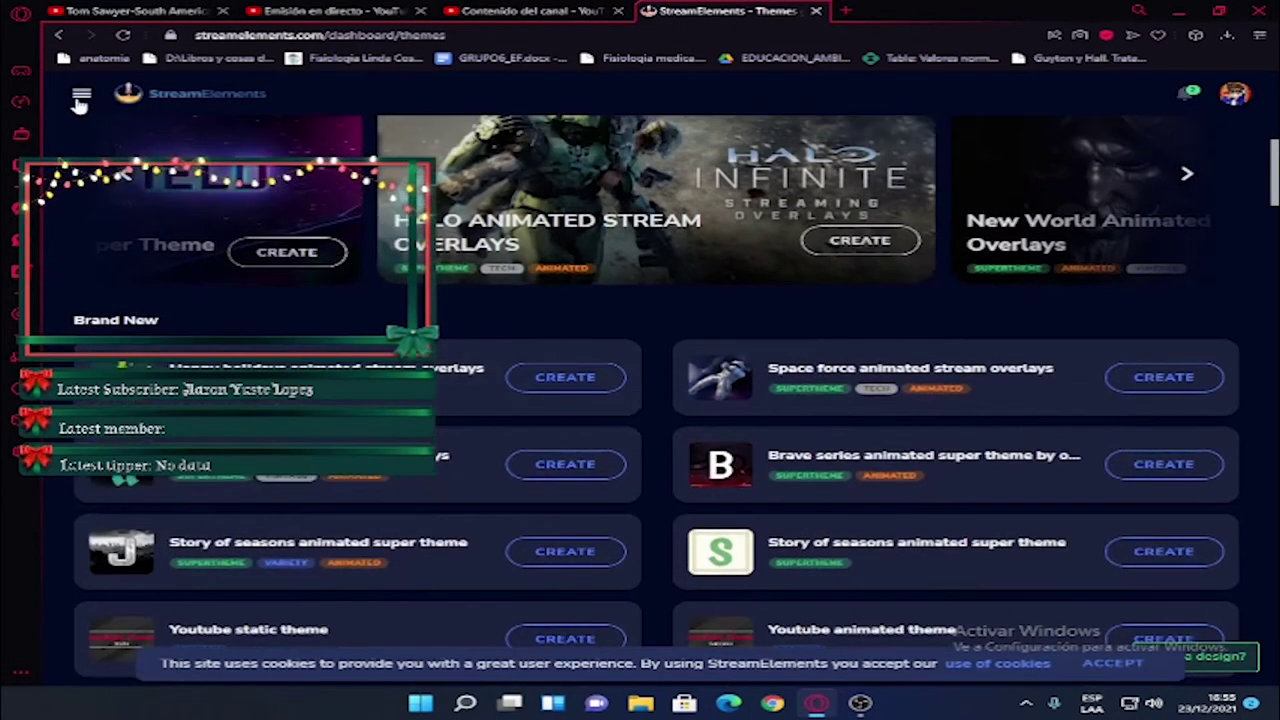
{"action": "left_click", "coordinate": [81, 98]}
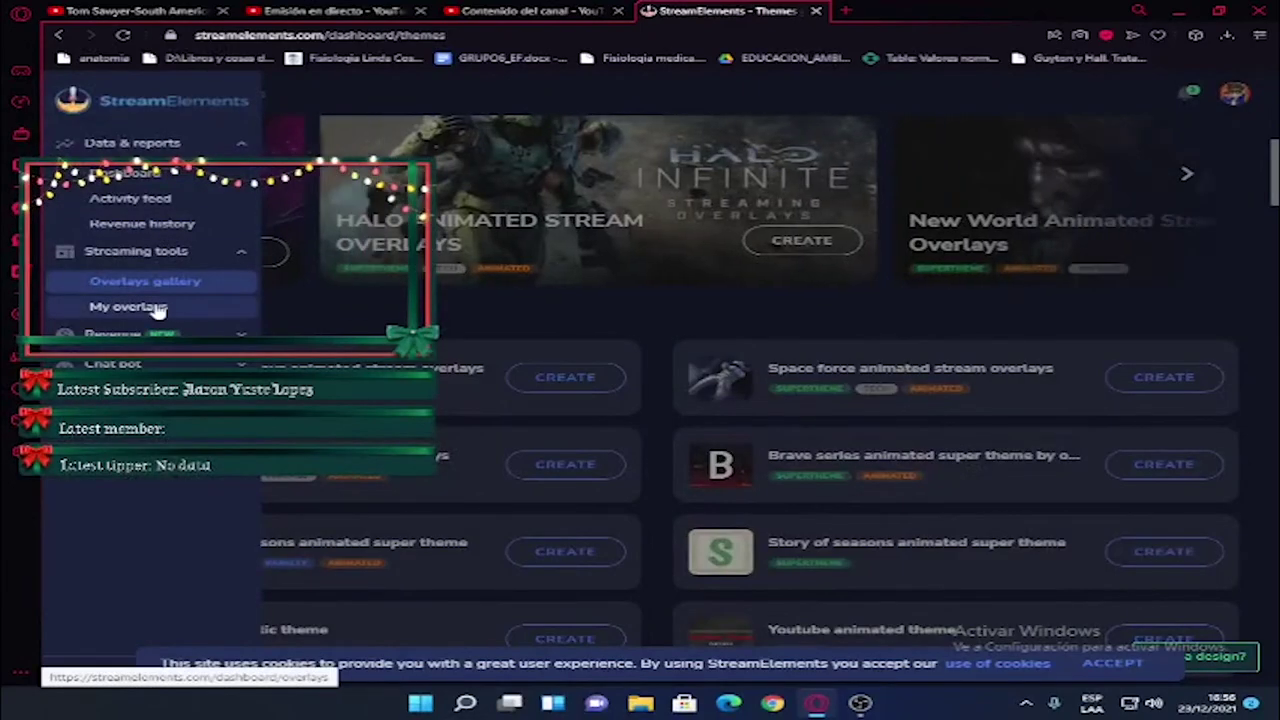
{"action": "left_click", "coordinate": [157, 311]}
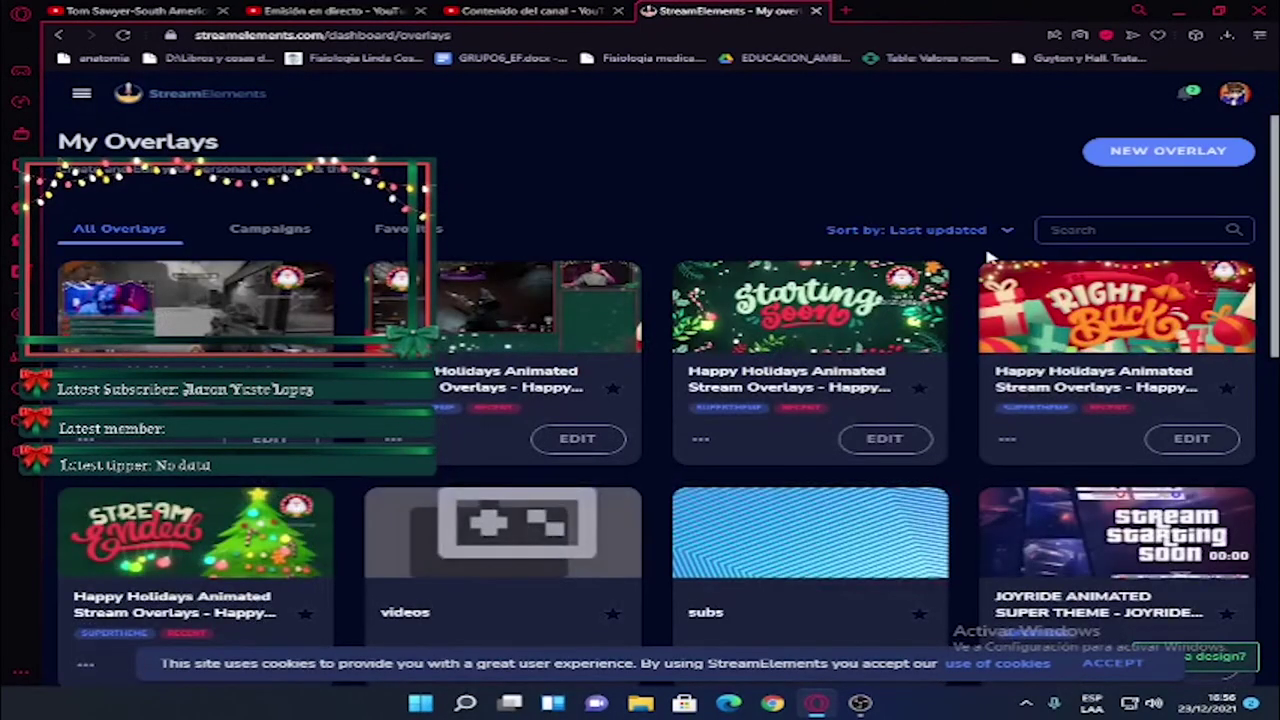
- Look through the saved overlays and create a new blank overlay
{"action": "scroll", "coordinate": [766, 406], "scroll_direction": "down", "scroll_amount": 3}
{"action": "scroll", "coordinate": [760, 403], "scroll_direction": "up", "scroll_amount": 3}
{"action": "scroll", "coordinate": [770, 408], "scroll_direction": "down", "scroll_amount": 8}
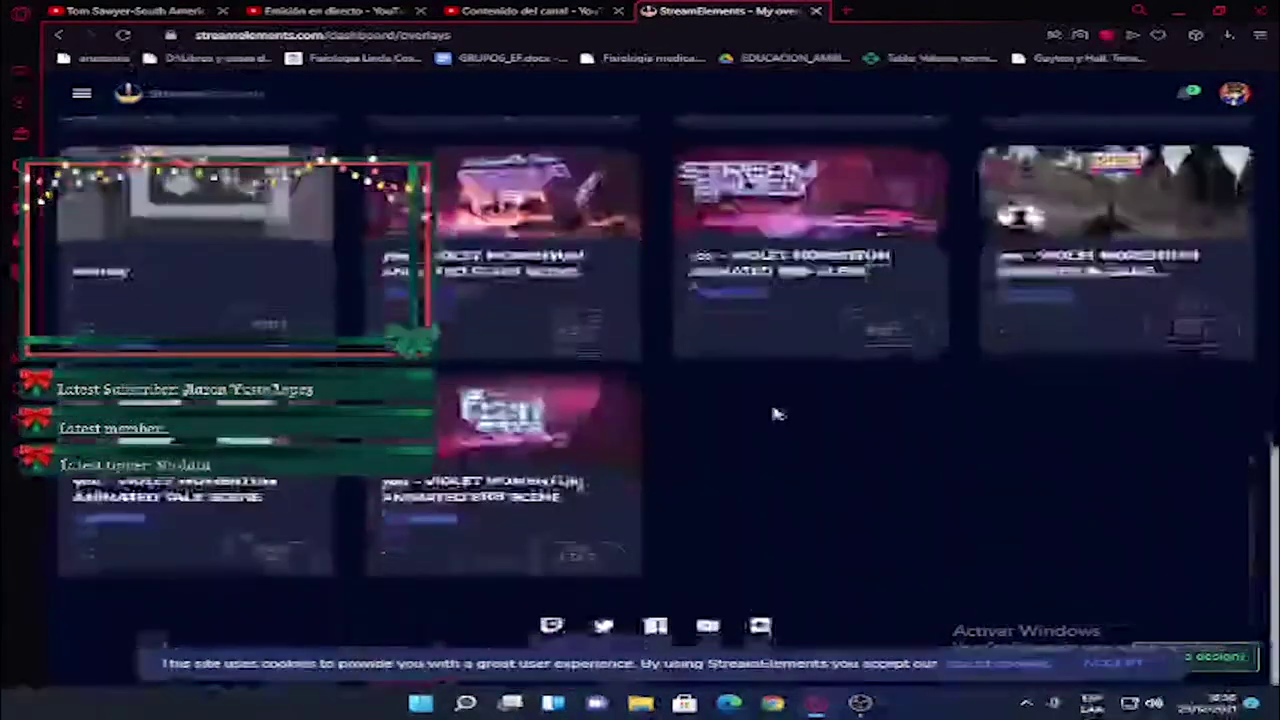
{"action": "scroll", "coordinate": [778, 413], "scroll_direction": "up", "scroll_amount": 10}
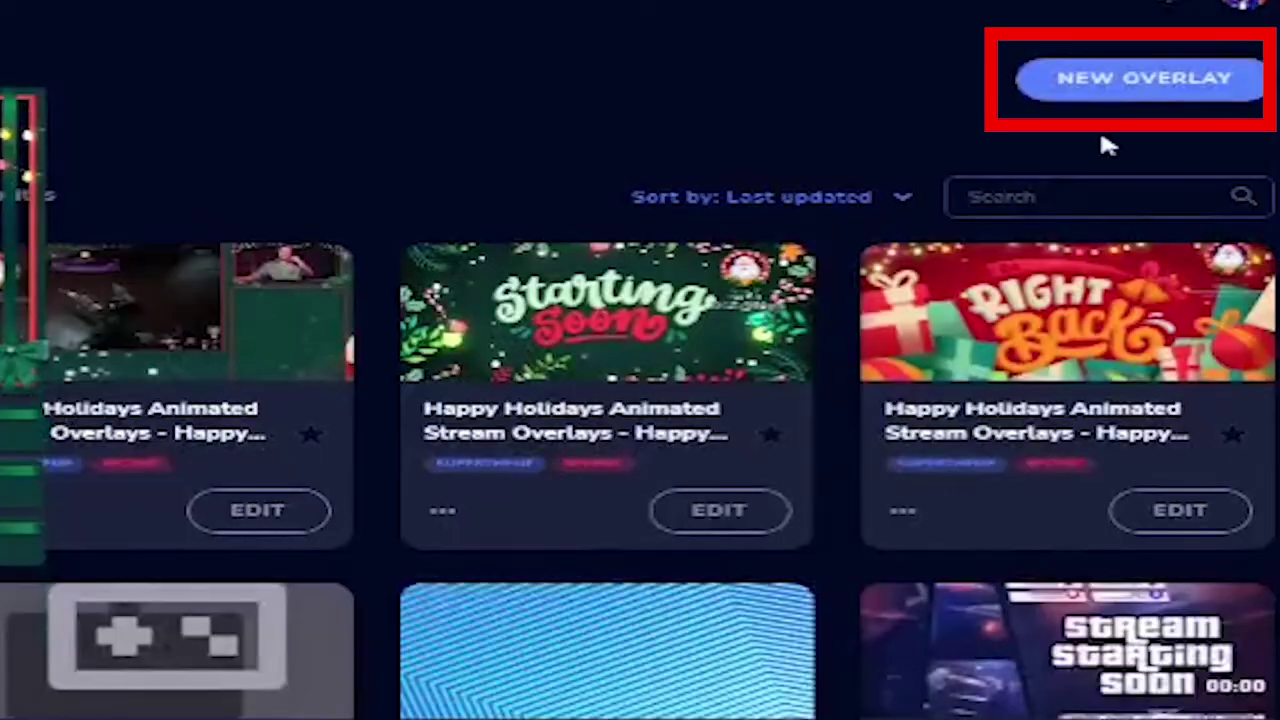
{"action": "left_click", "coordinate": [1128, 92]}
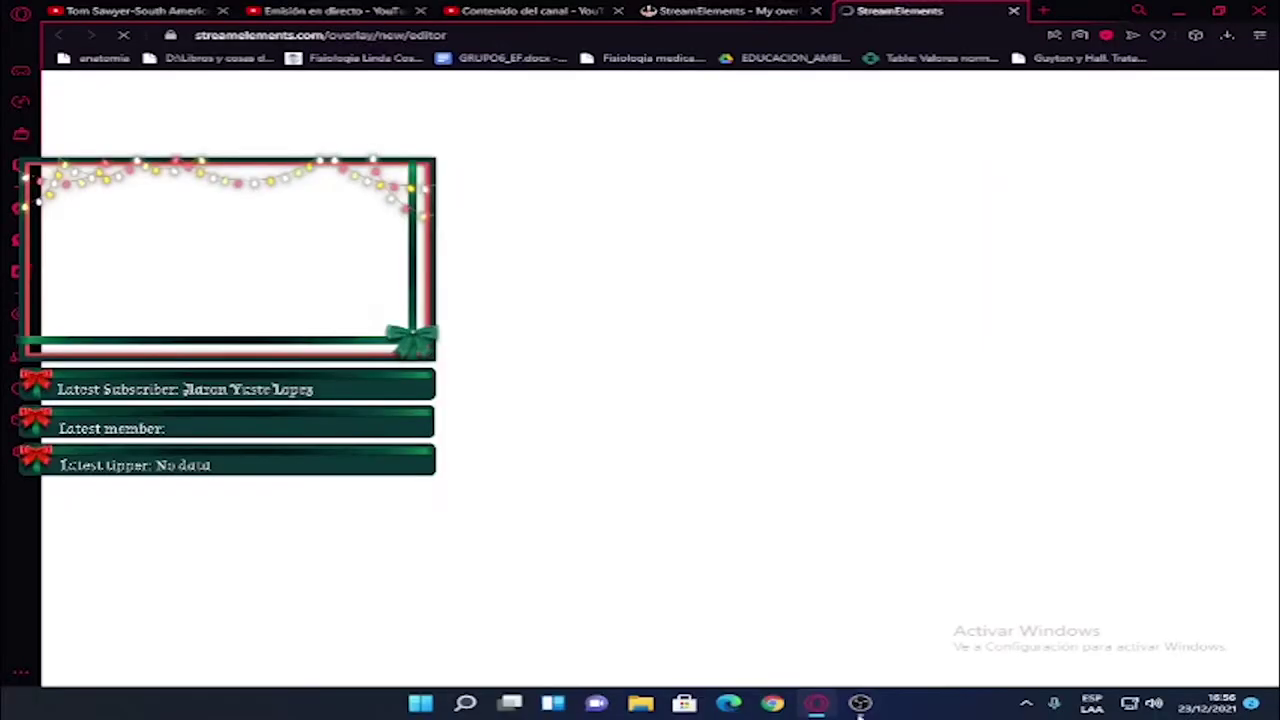
- Hide the "hola" source in OBS and return to the new overlay in the browser
{"action": "left_click", "coordinate": [860, 703]}
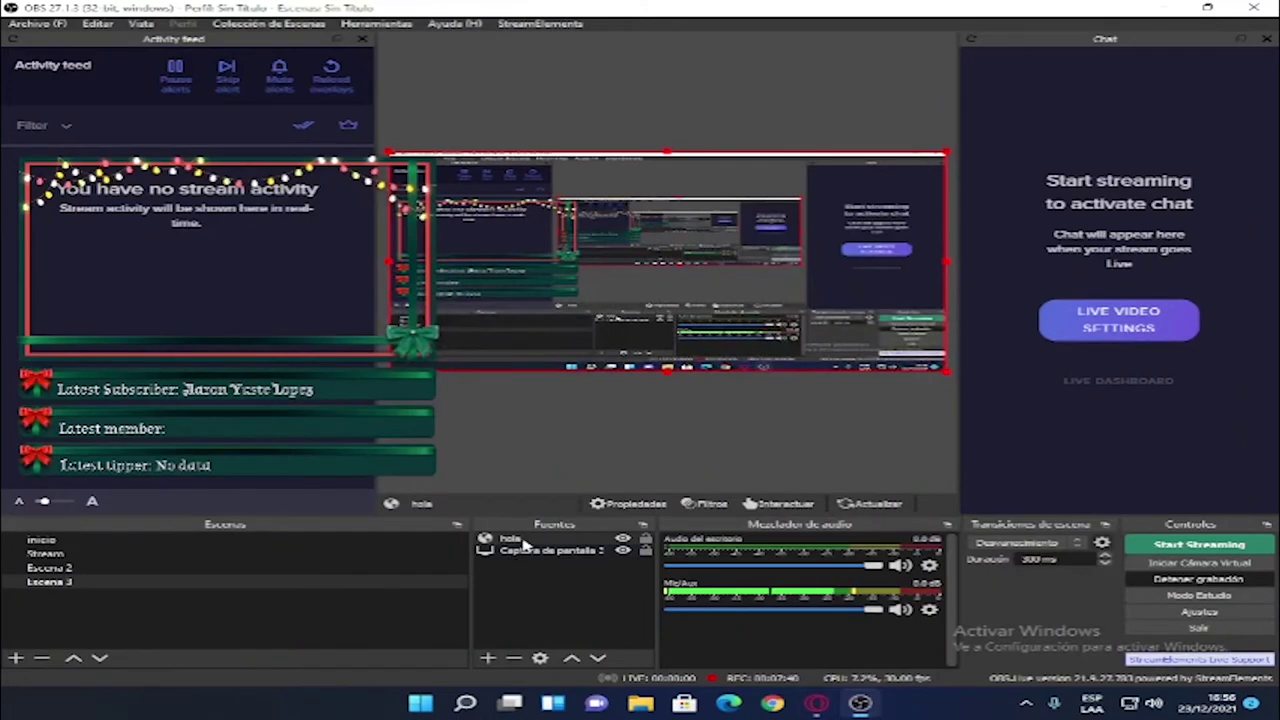
{"action": "left_click", "coordinate": [622, 539]}
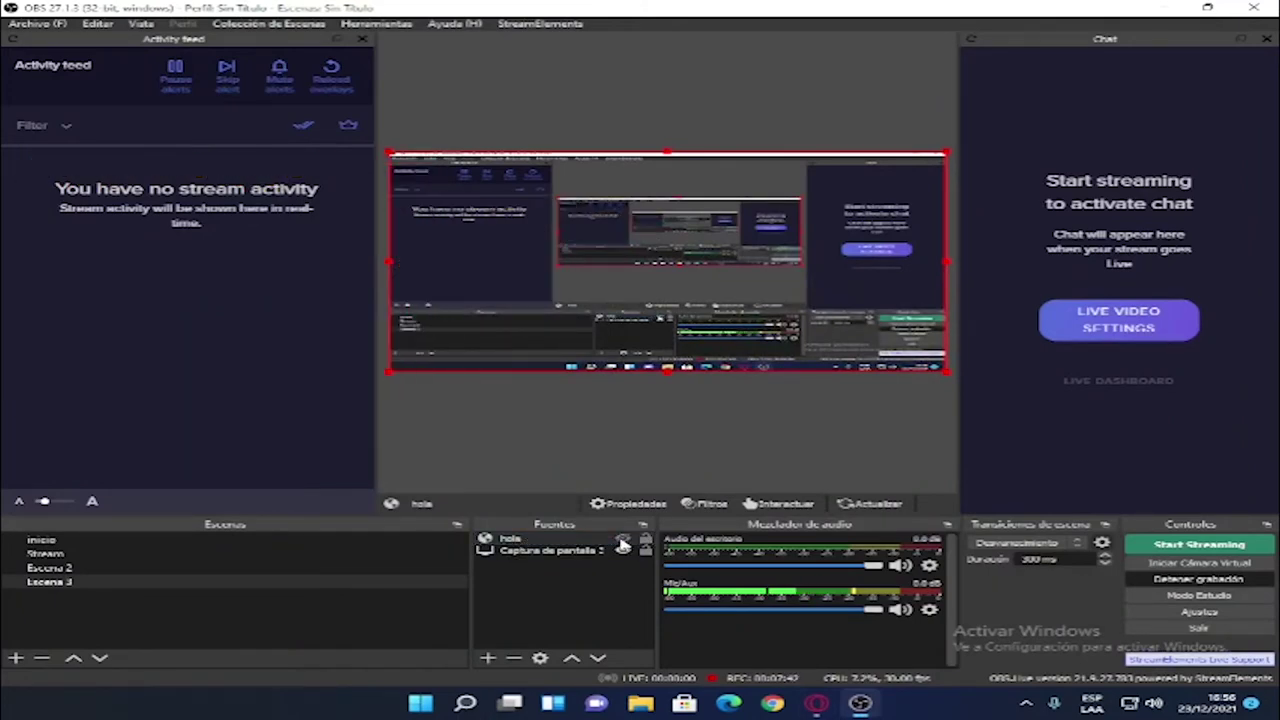
{"action": "left_click", "coordinate": [816, 703]}
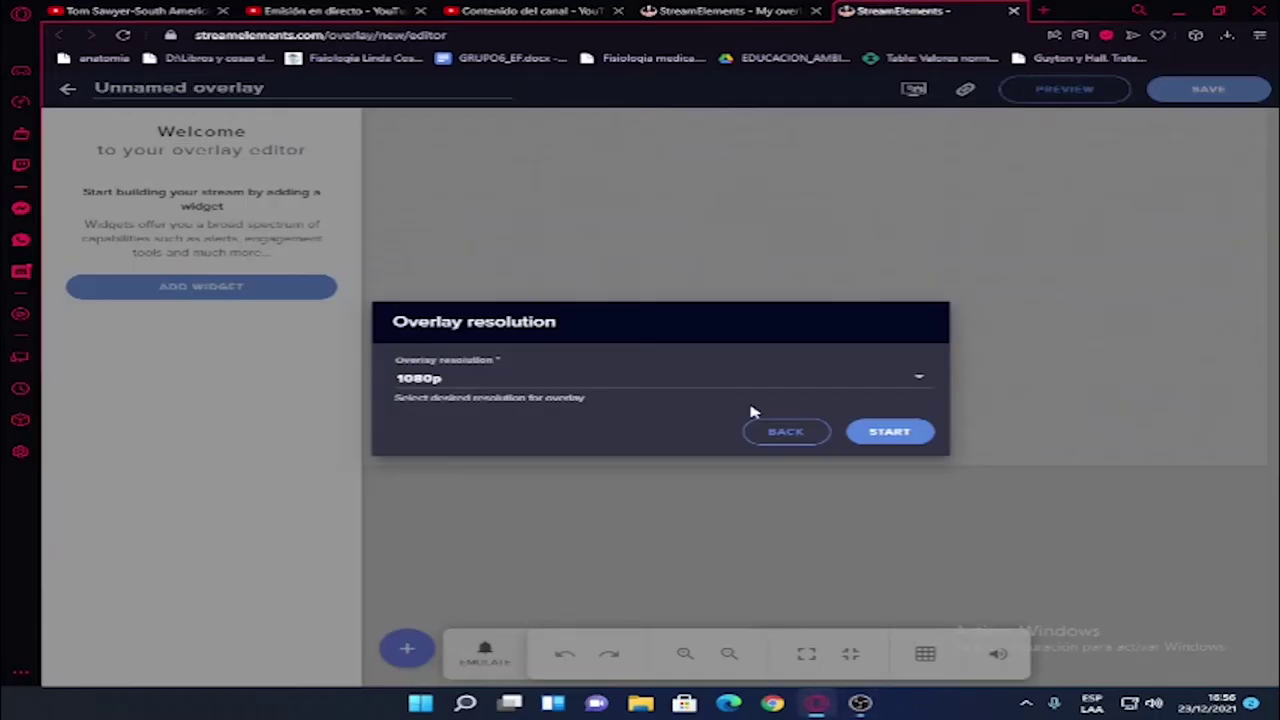
- Choose 1080p as the resolution of the new overlay
{"action": "left_click", "coordinate": [560, 380]}
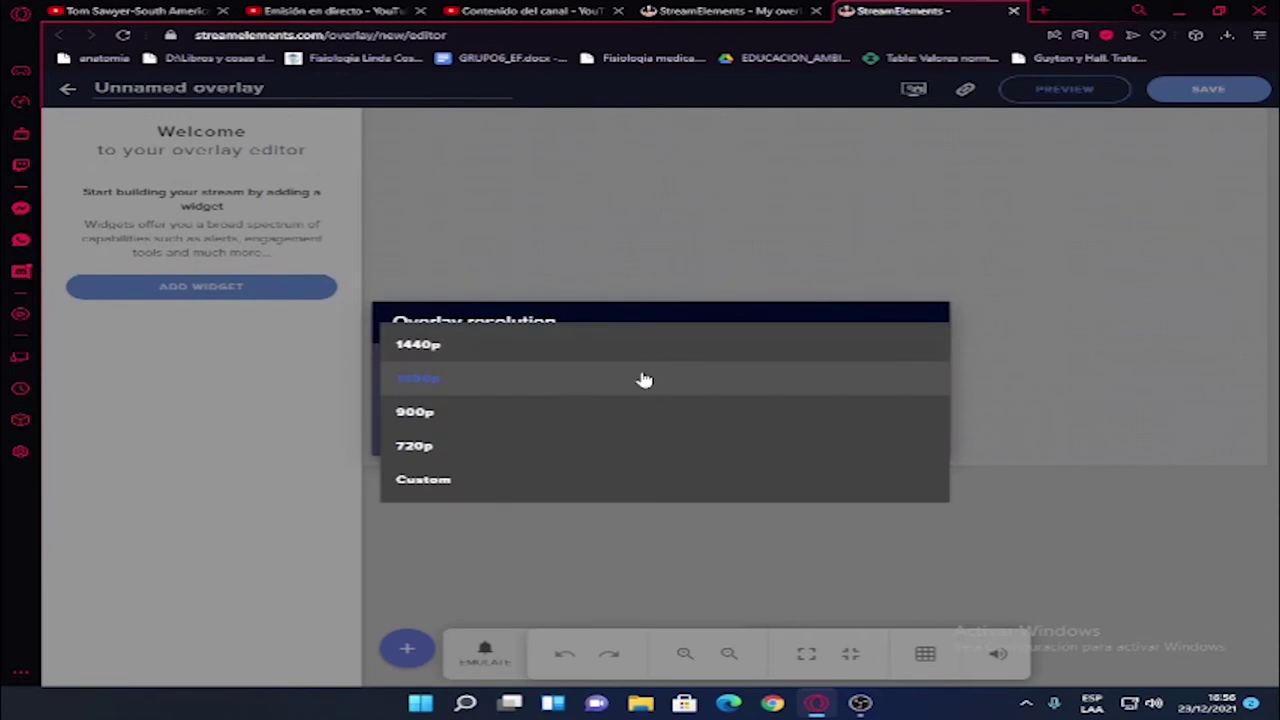
{"action": "left_click", "coordinate": [501, 385]}
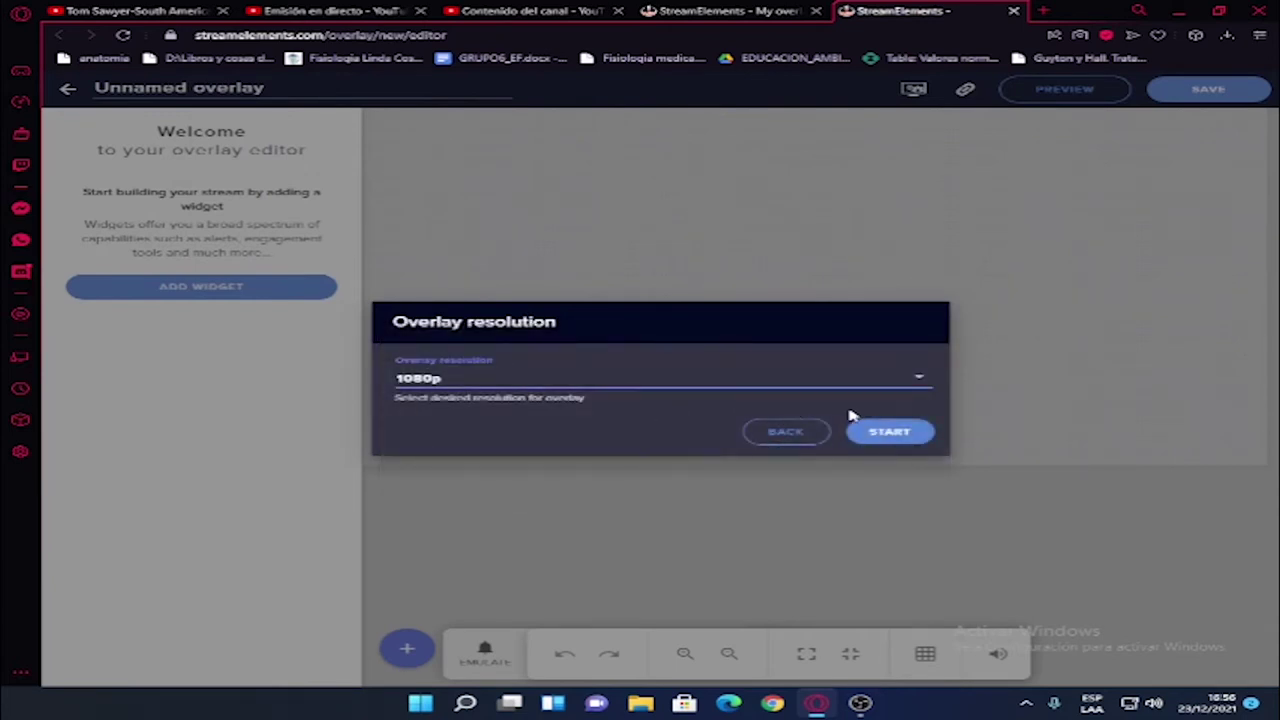
{"action": "left_click", "coordinate": [537, 391]}
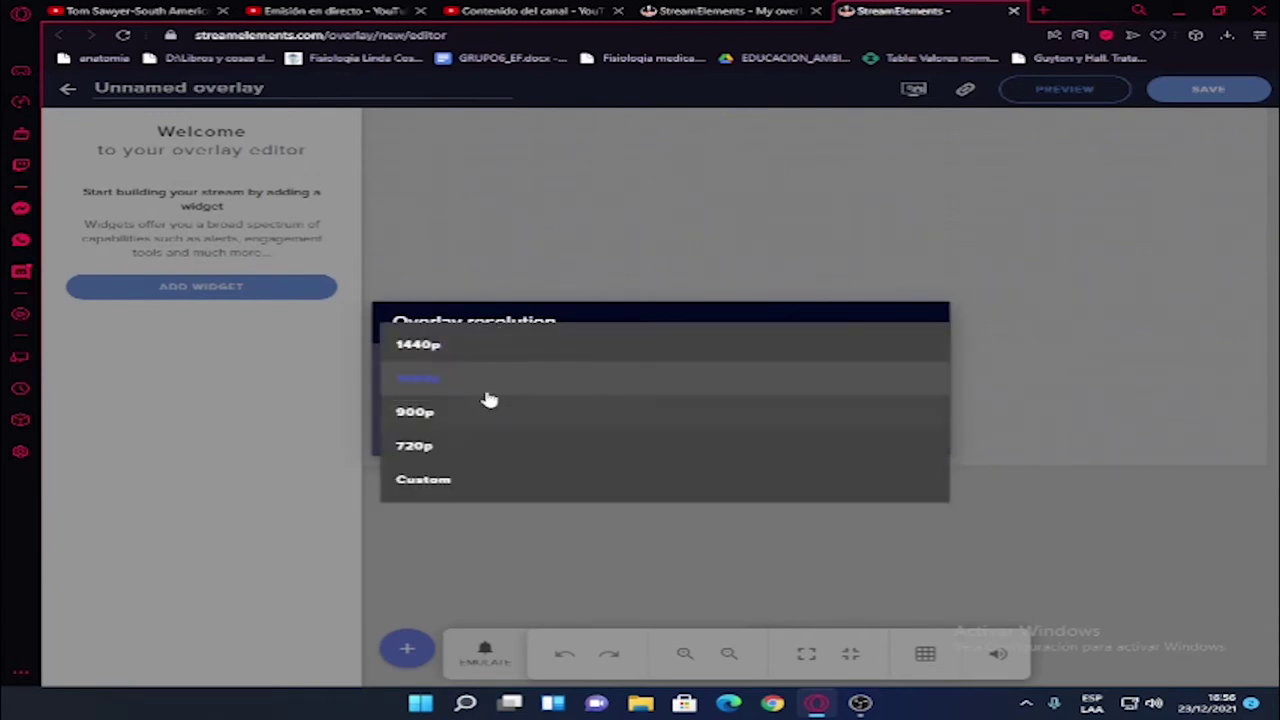
{"action": "left_click", "coordinate": [485, 389]}
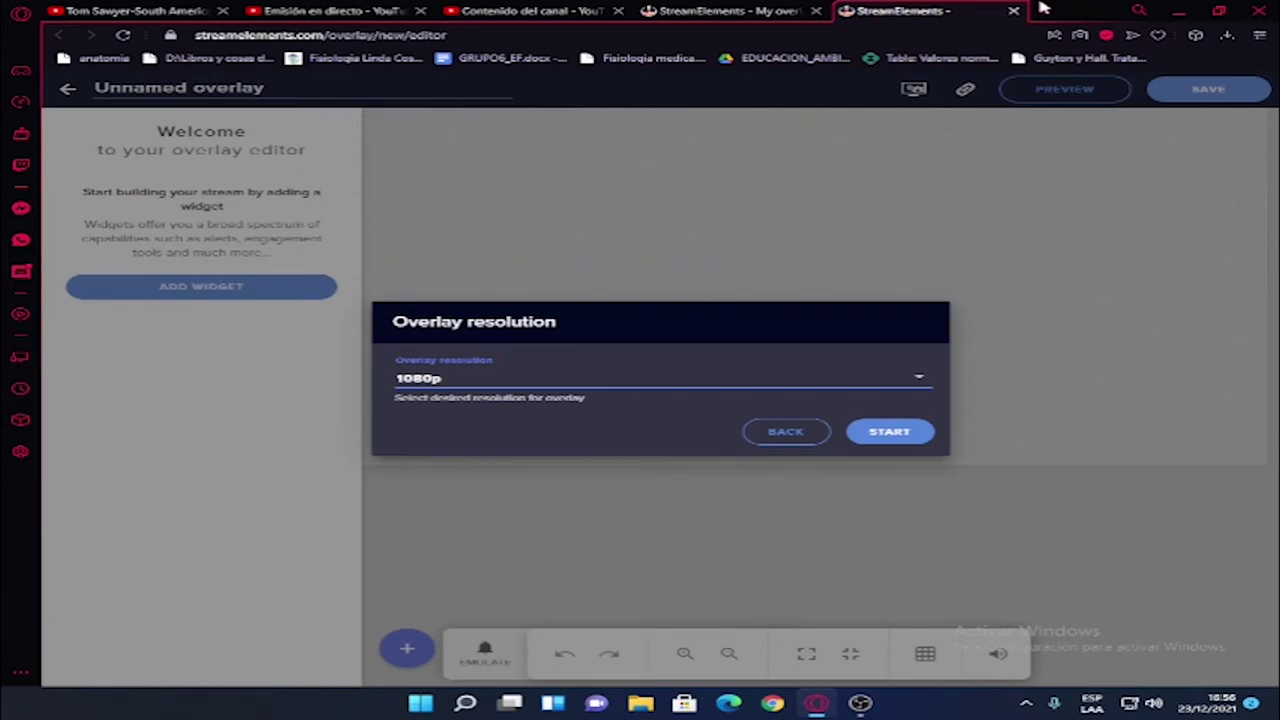
- Search the web for "resolucion 1080" in a new browser tab and mark the pixel dimensions in the Wikipedia result
{"action": "left_click", "coordinate": [1043, 8]}
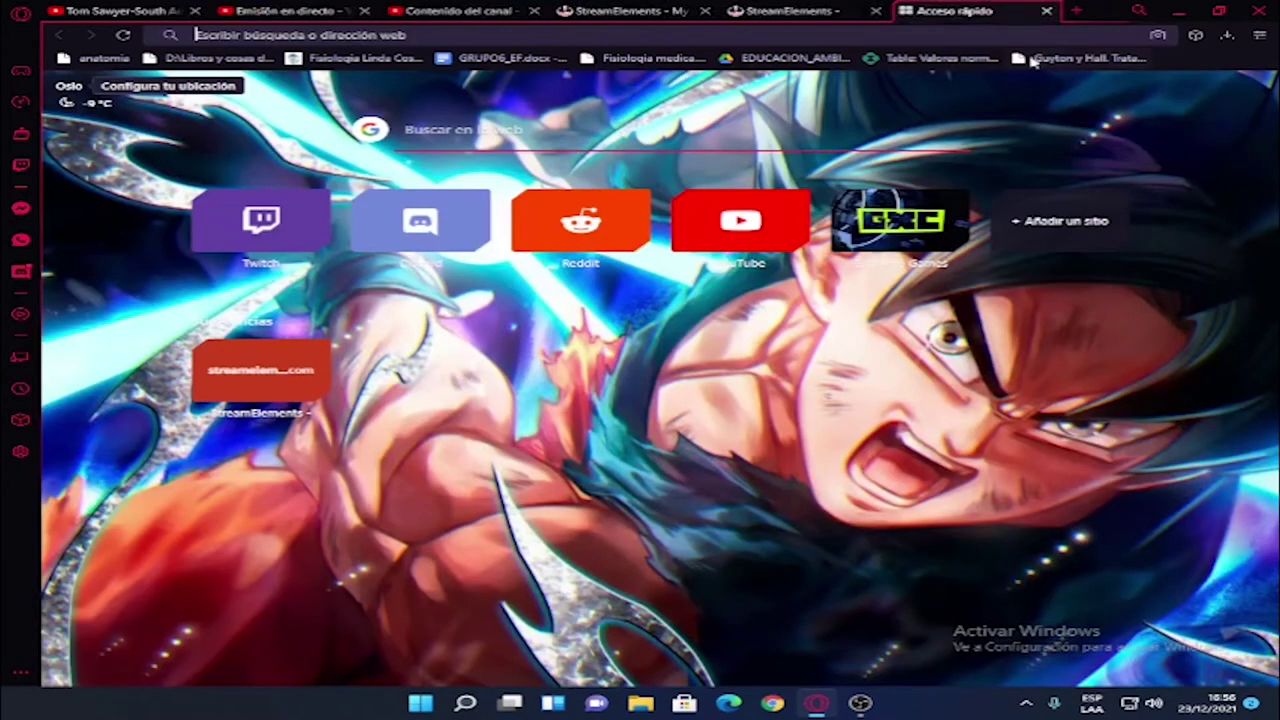
{"action": "type", "text": "resolu"}
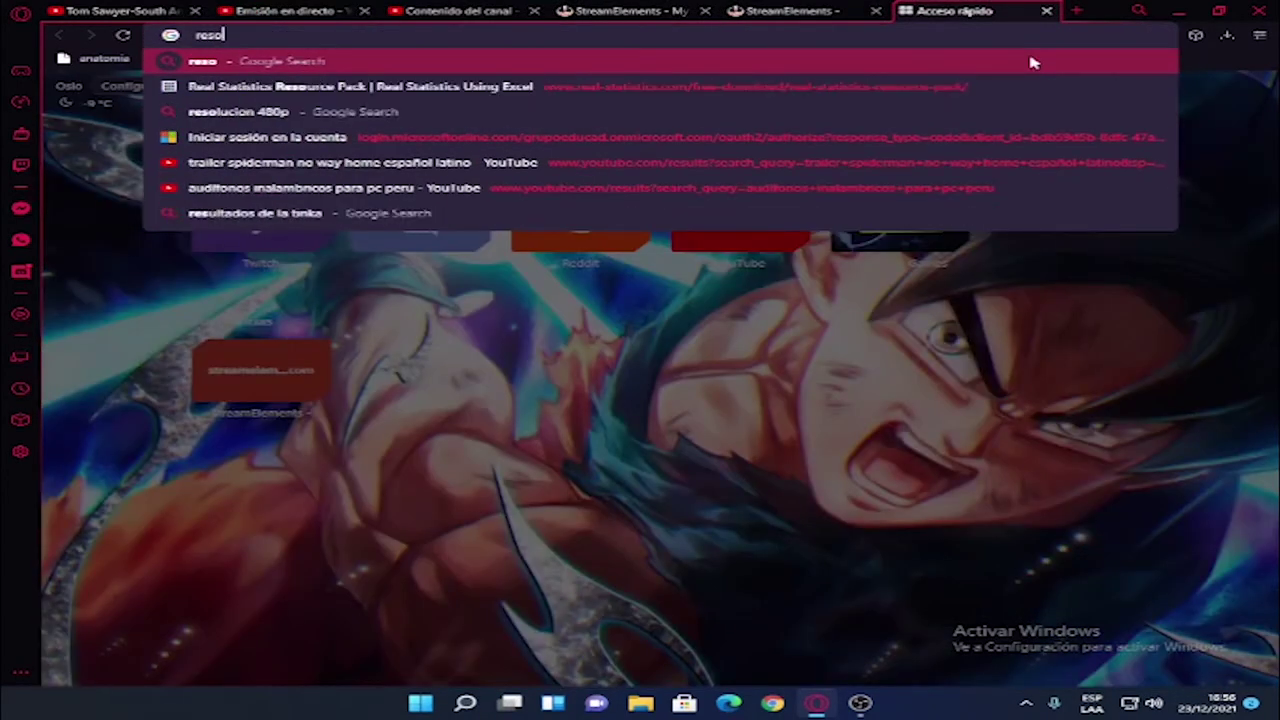
{"action": "type", "text": "cion 108"}
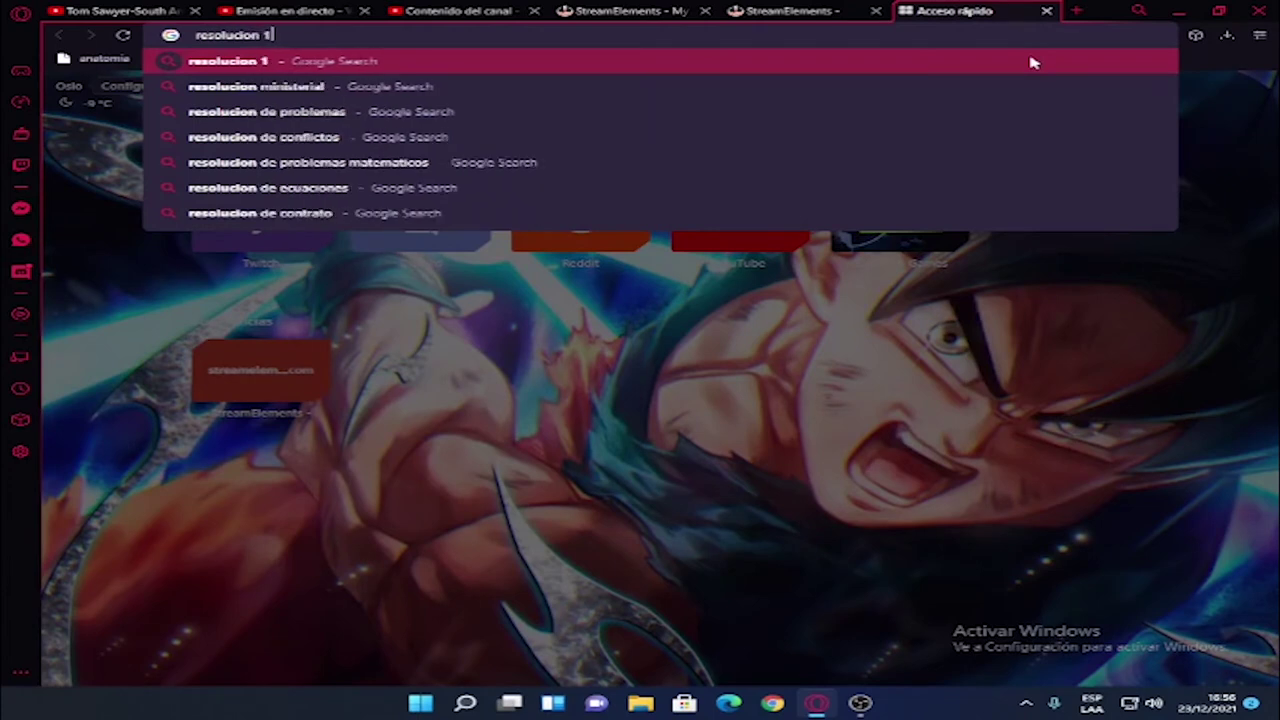
{"action": "type", "text": "0"}
{"action": "key", "text": "Return"}
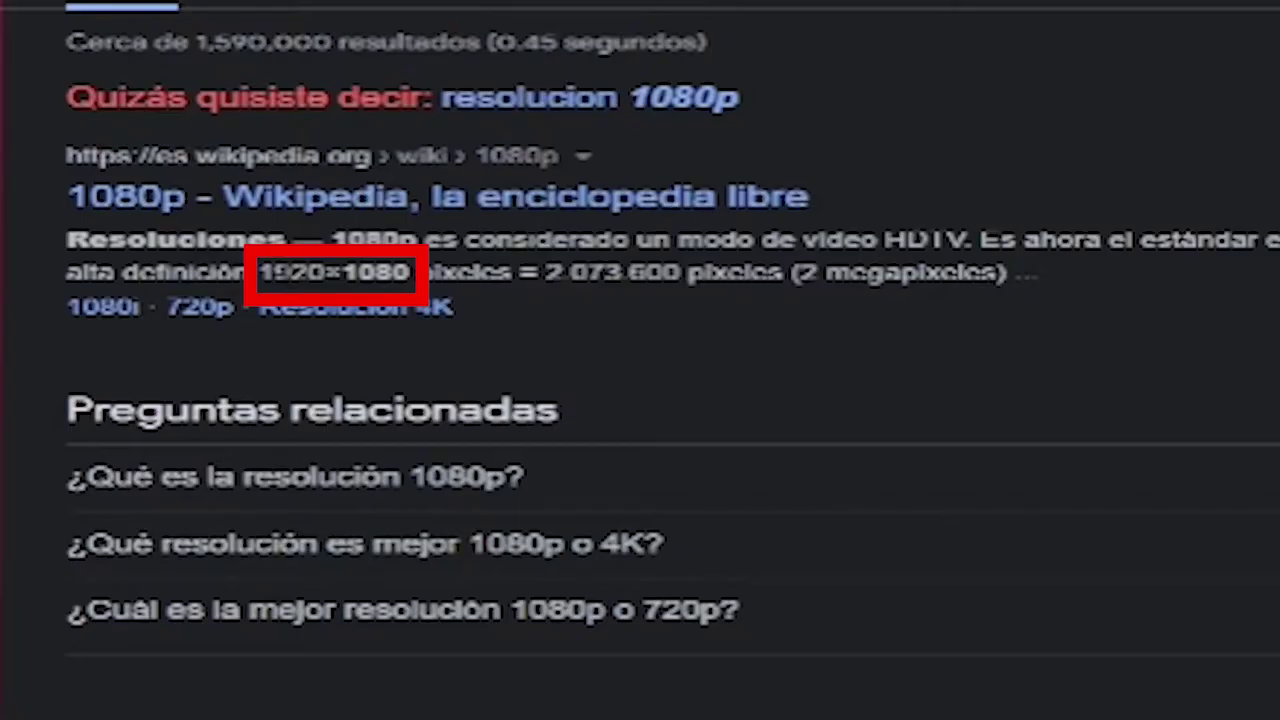
{"action": "left_click_drag", "start_coordinate": [258, 272], "coordinate": [408, 272]}
{"action": "left_click", "coordinate": [591, 297]}
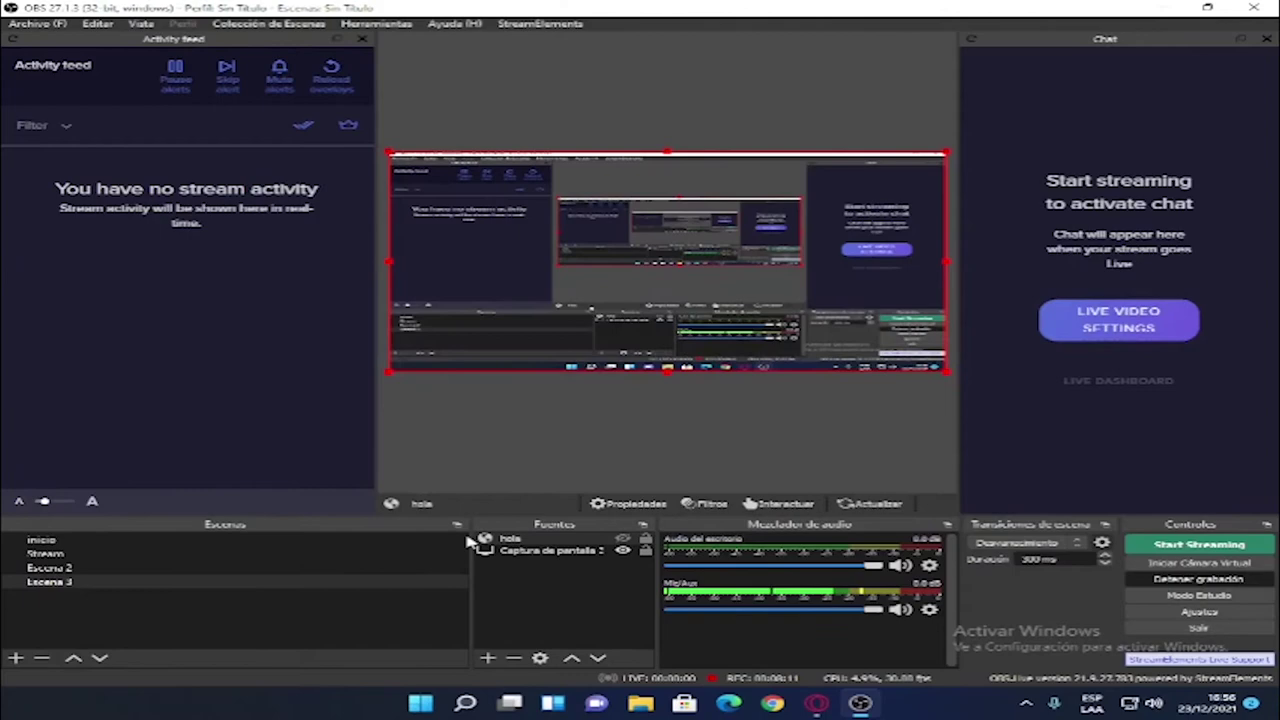
- Compare the width and height in the "hola" source's OBS properties with the 1080p search result and return to the browser
{"action": "double_click", "coordinate": [566, 540]}
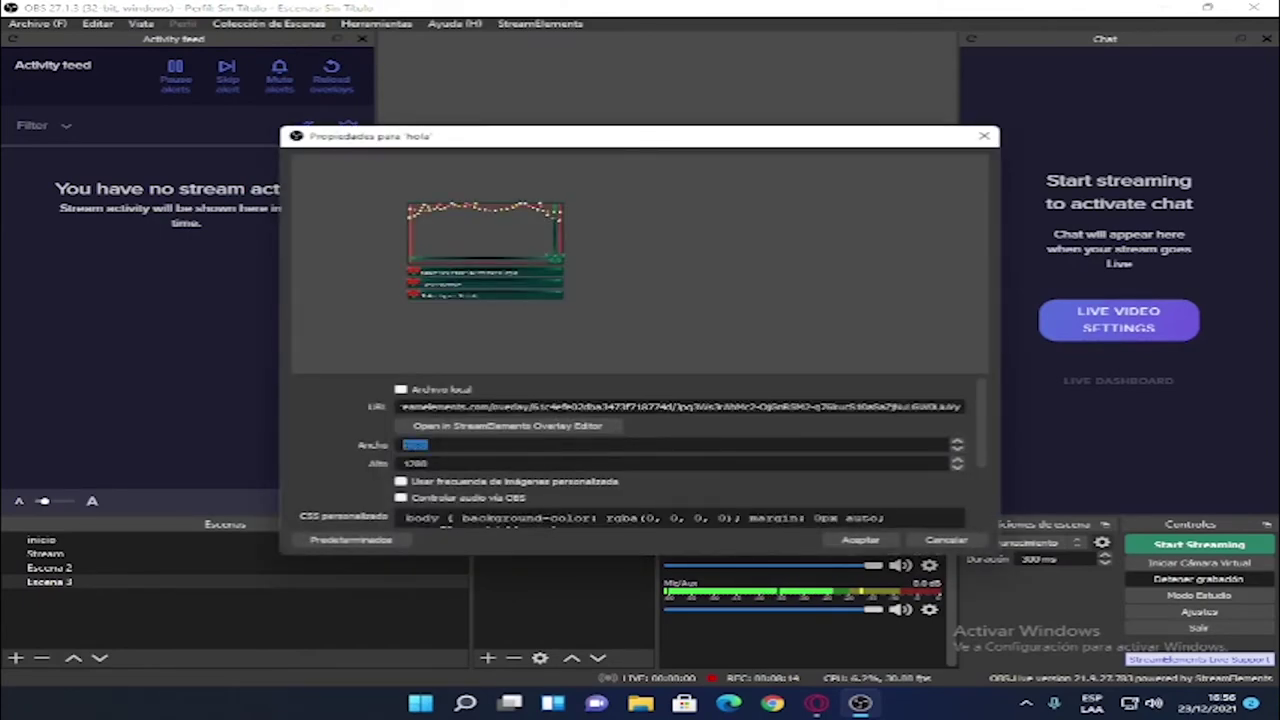
{"action": "left_click", "coordinate": [816, 703]}
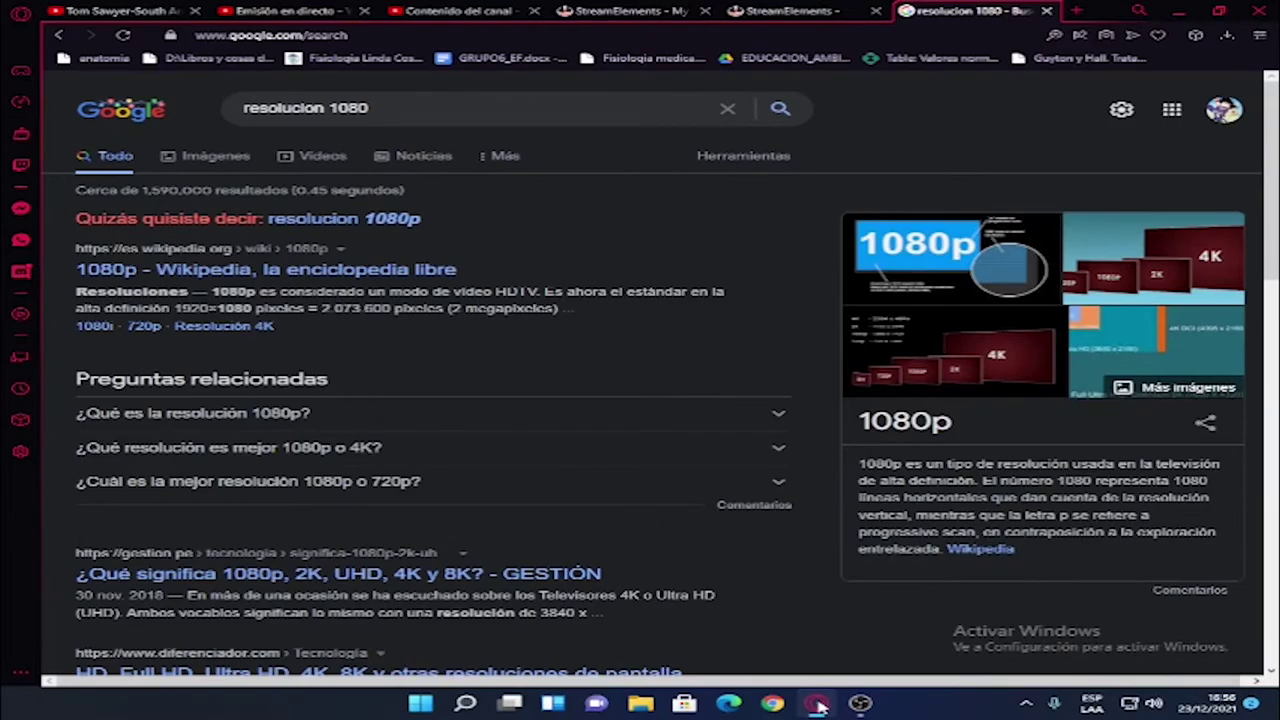
{"action": "left_click", "coordinate": [859, 703]}
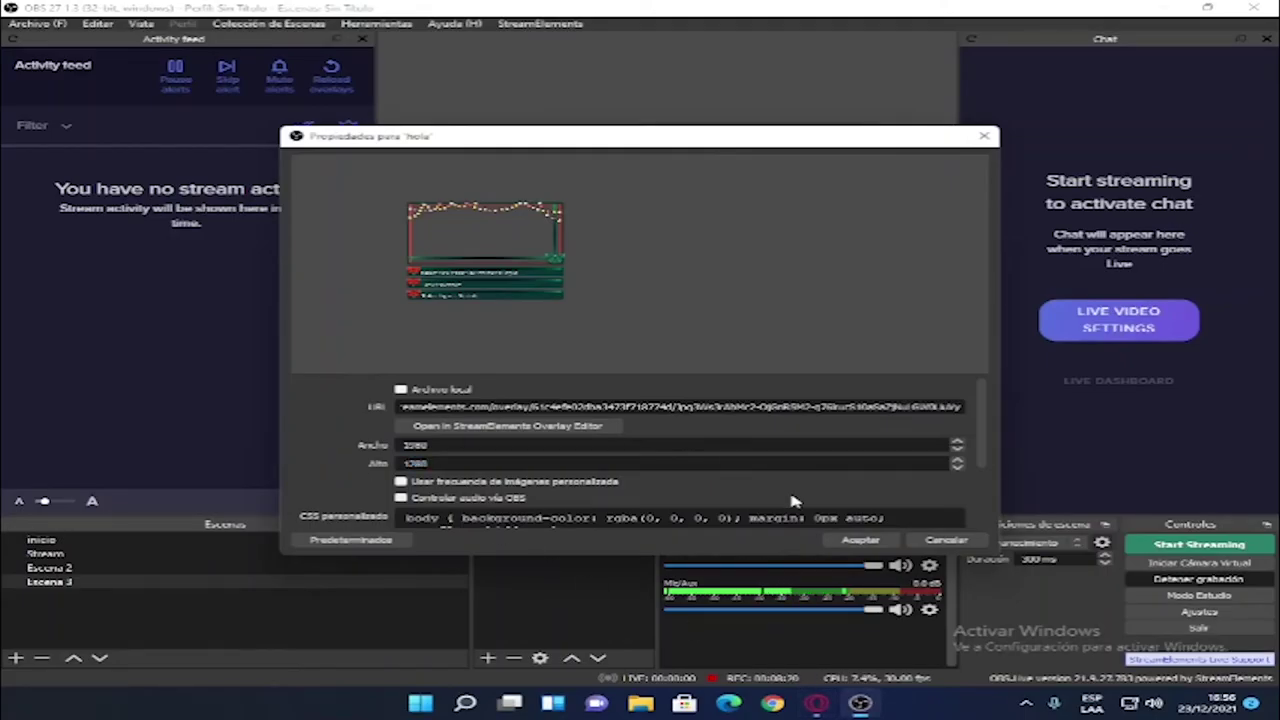
{"action": "left_click", "coordinate": [858, 540]}
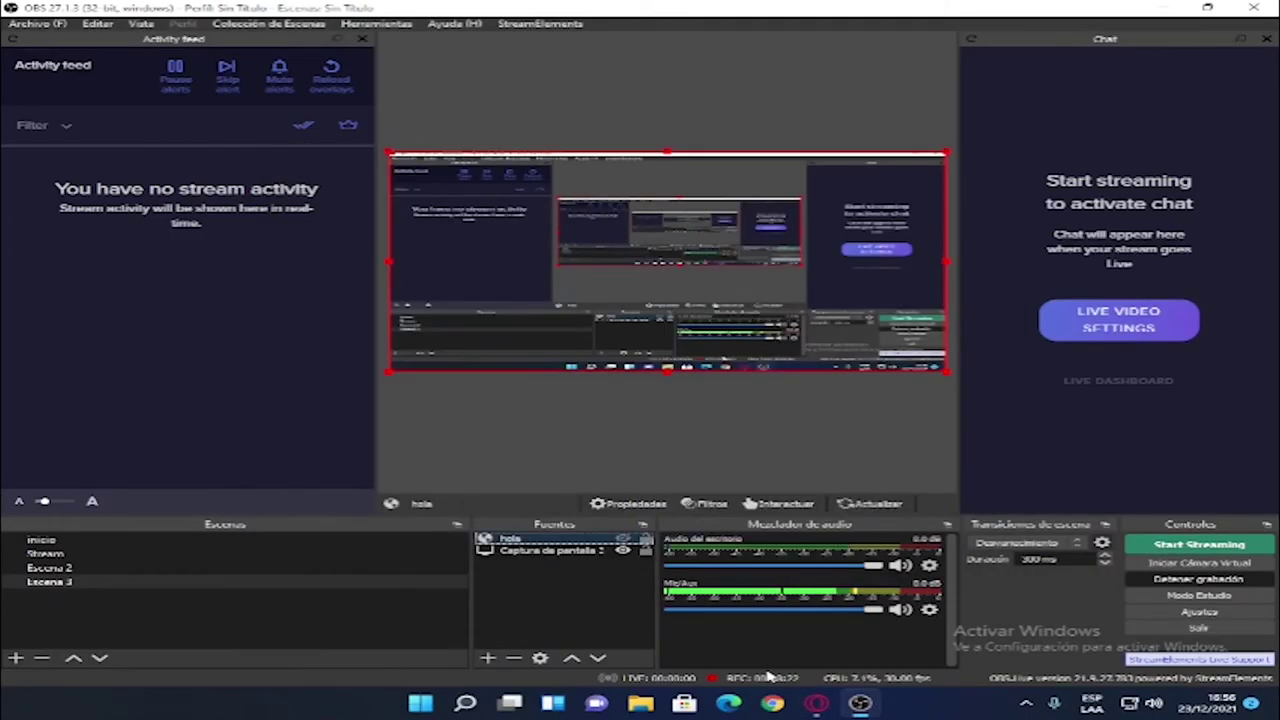
{"action": "left_click", "coordinate": [816, 703]}
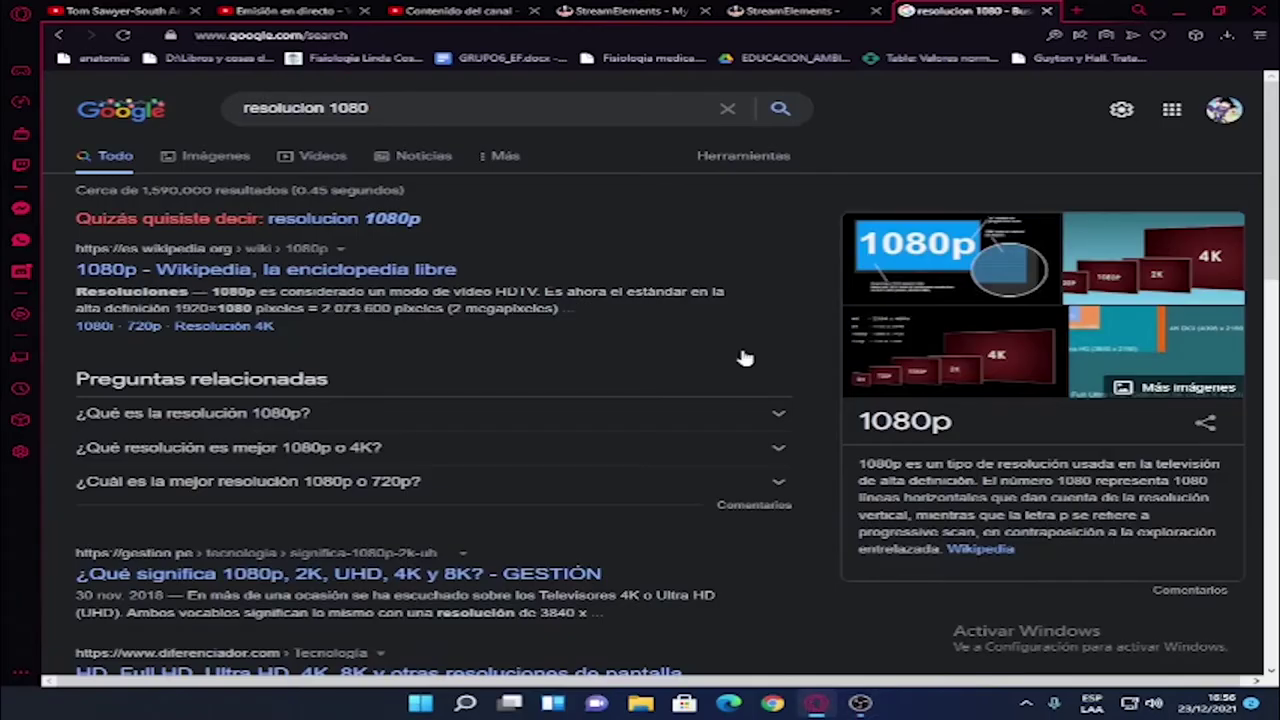
- Return to the new overlay, start it at 1080p and open the list of widgets that can be added
{"action": "left_click", "coordinate": [810, 10]}
{"action": "left_click", "coordinate": [890, 430]}
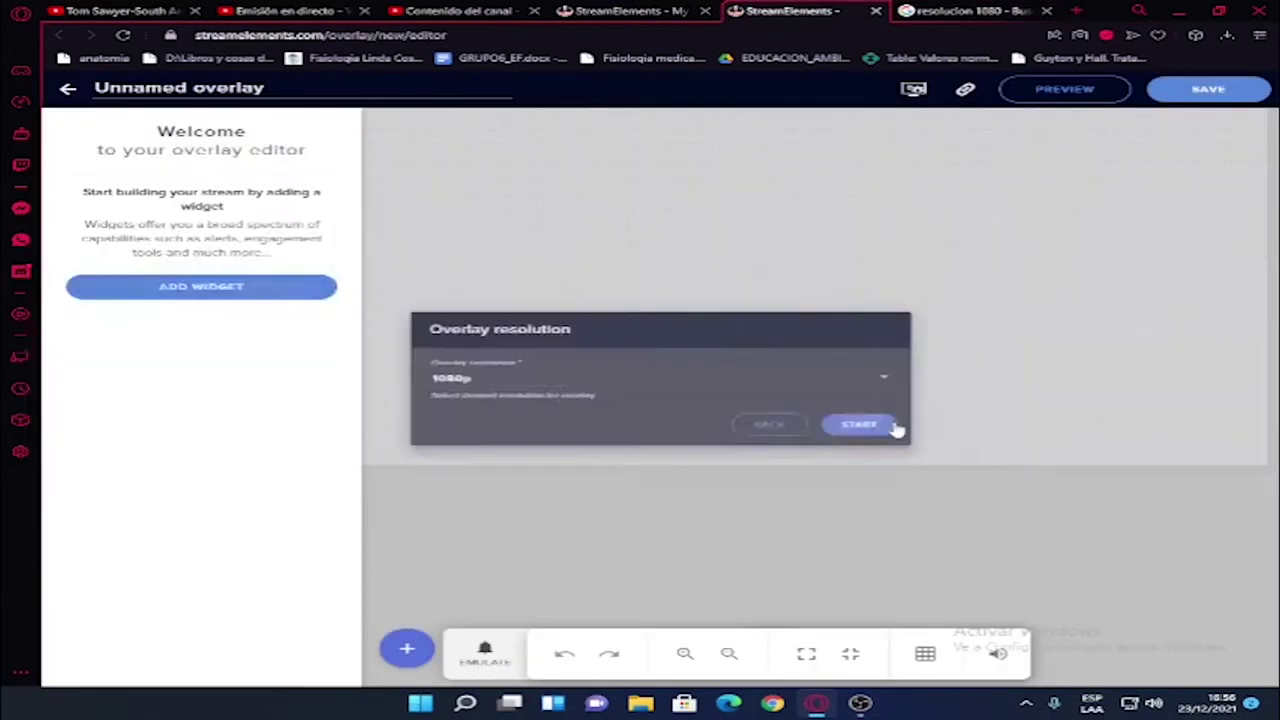
{"action": "left_click", "coordinate": [165, 290]}
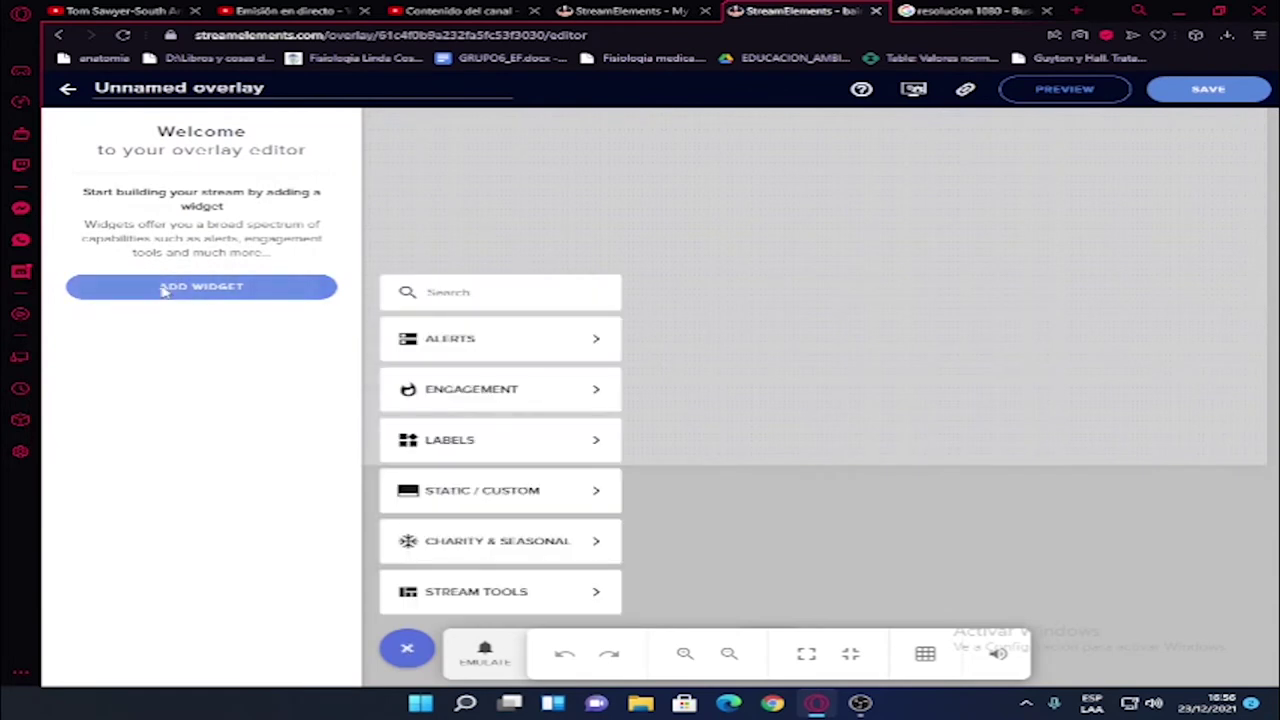
- Examine the widgets offered under Alerts, Engagement, Labels, Static / Custom and Charity & Seasonal, leaving the overlay empty
{"action": "mouse_move", "coordinate": [492, 356]}
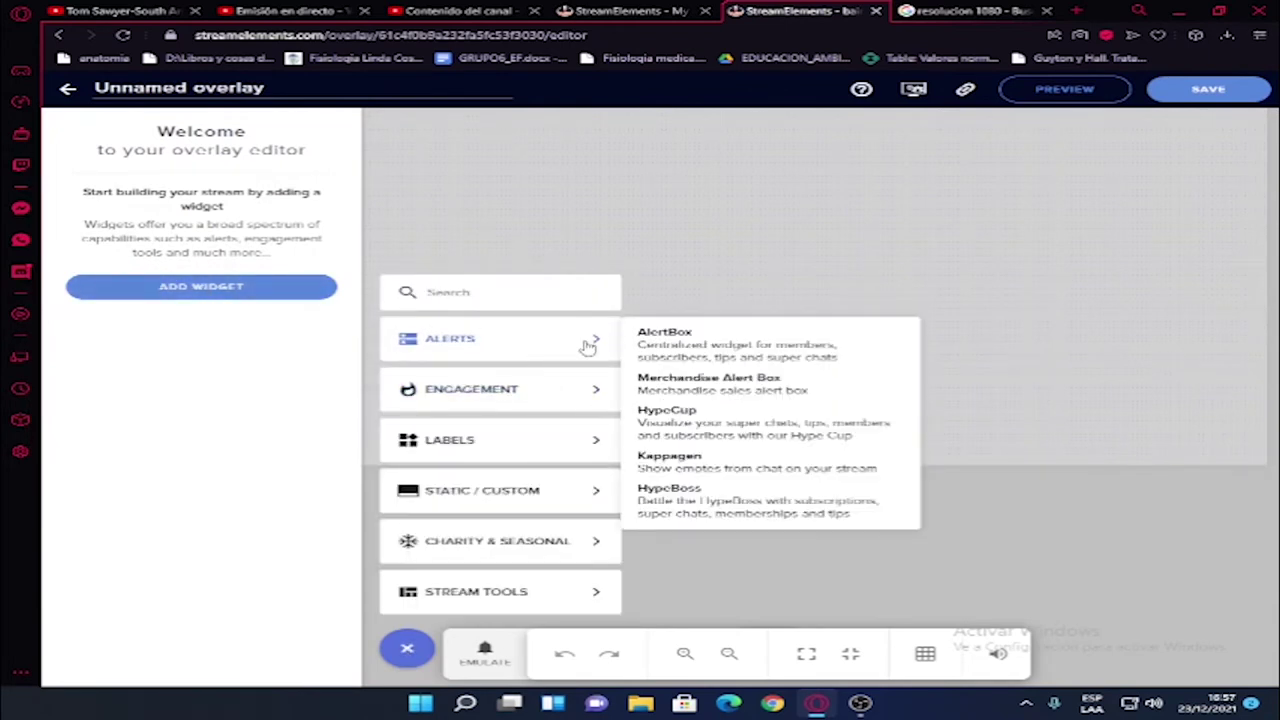
{"action": "mouse_move", "coordinate": [548, 405]}
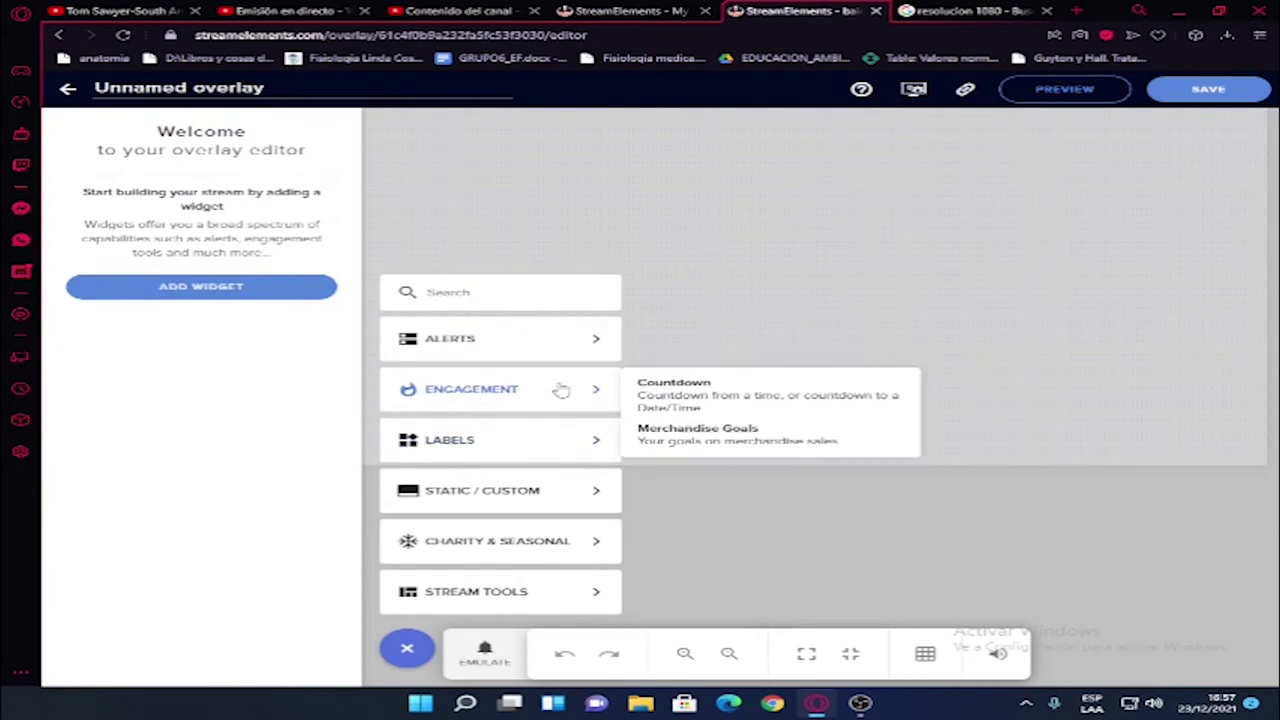
{"action": "mouse_move", "coordinate": [466, 441]}
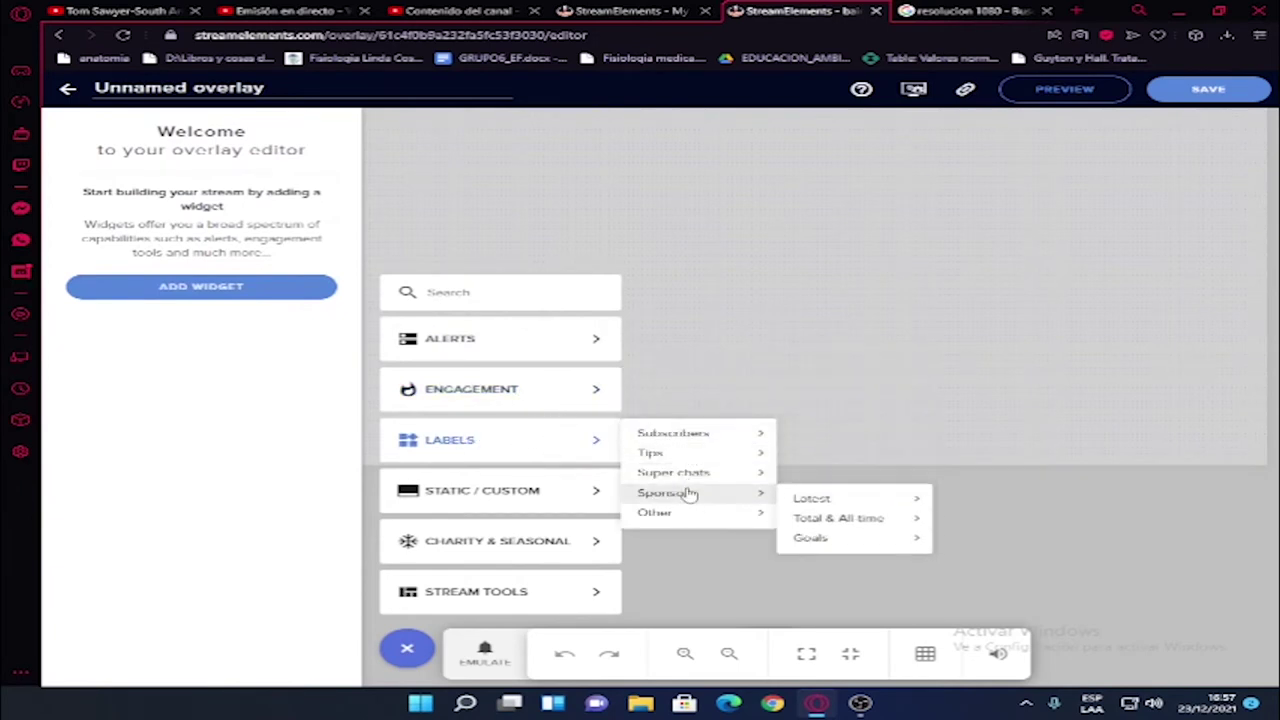
{"action": "mouse_move", "coordinate": [549, 500]}
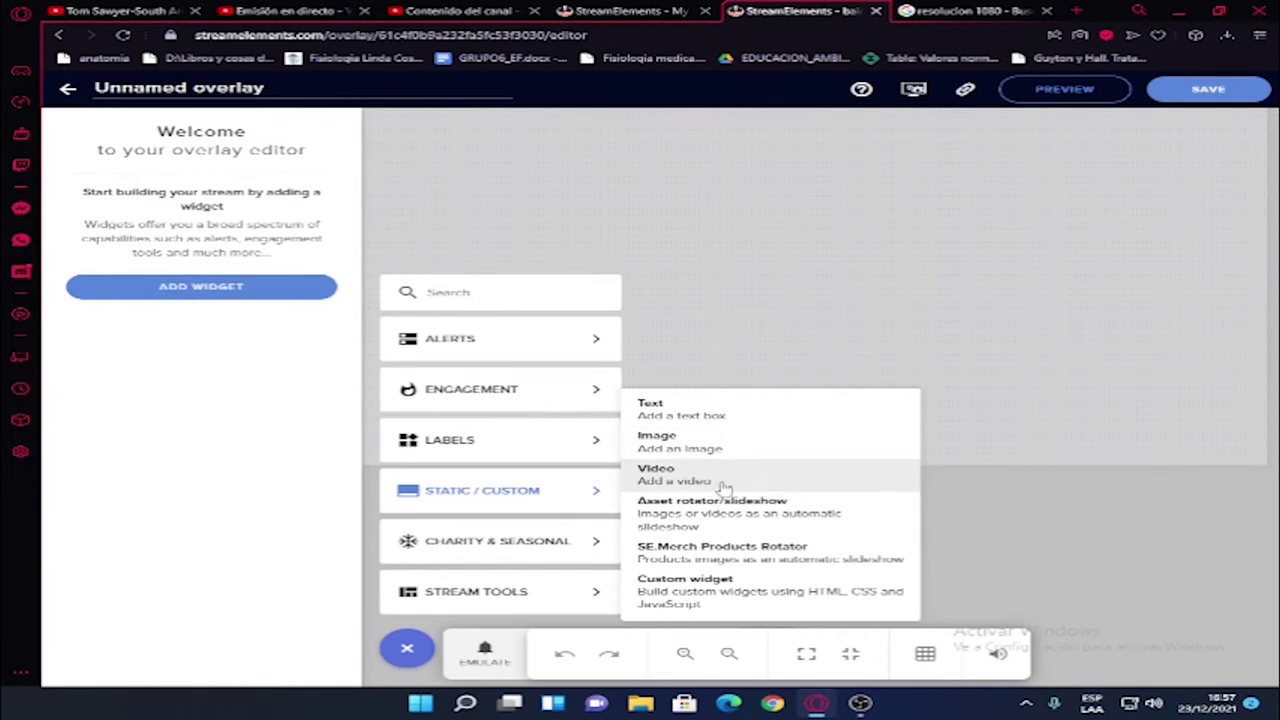
{"action": "mouse_move", "coordinate": [567, 551]}
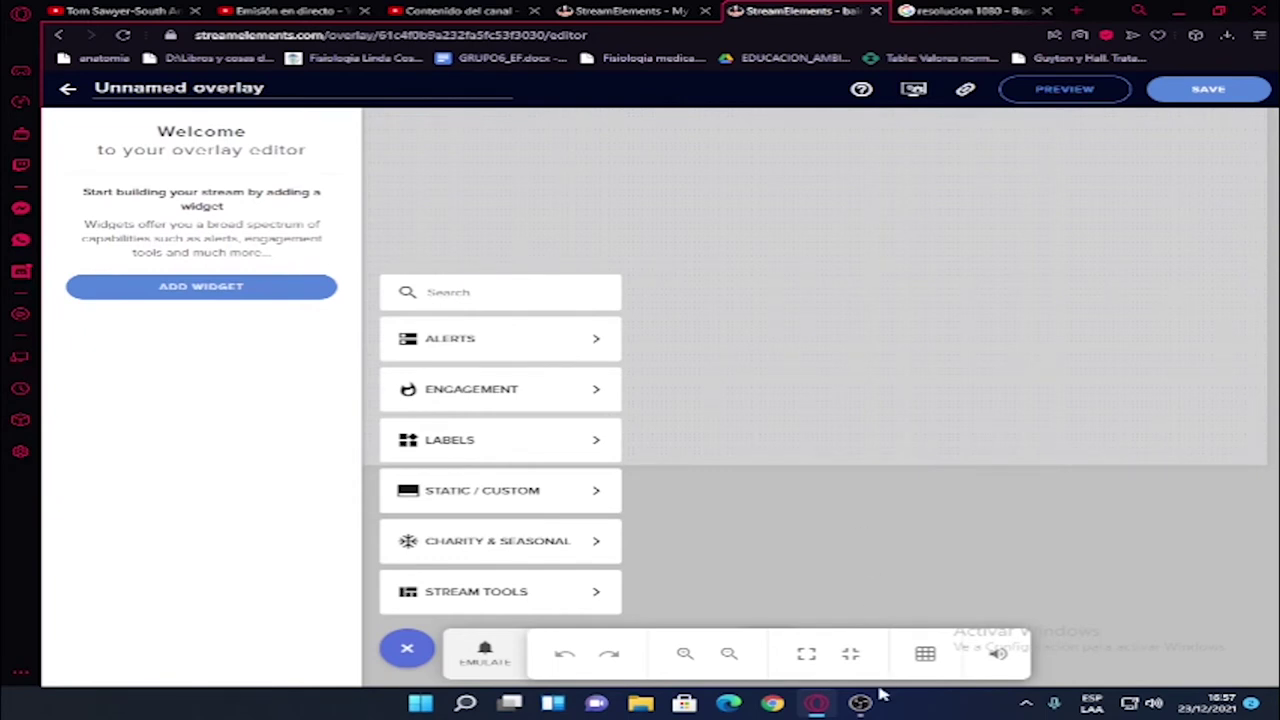
{"action": "mouse_move", "coordinate": [872, 708]}
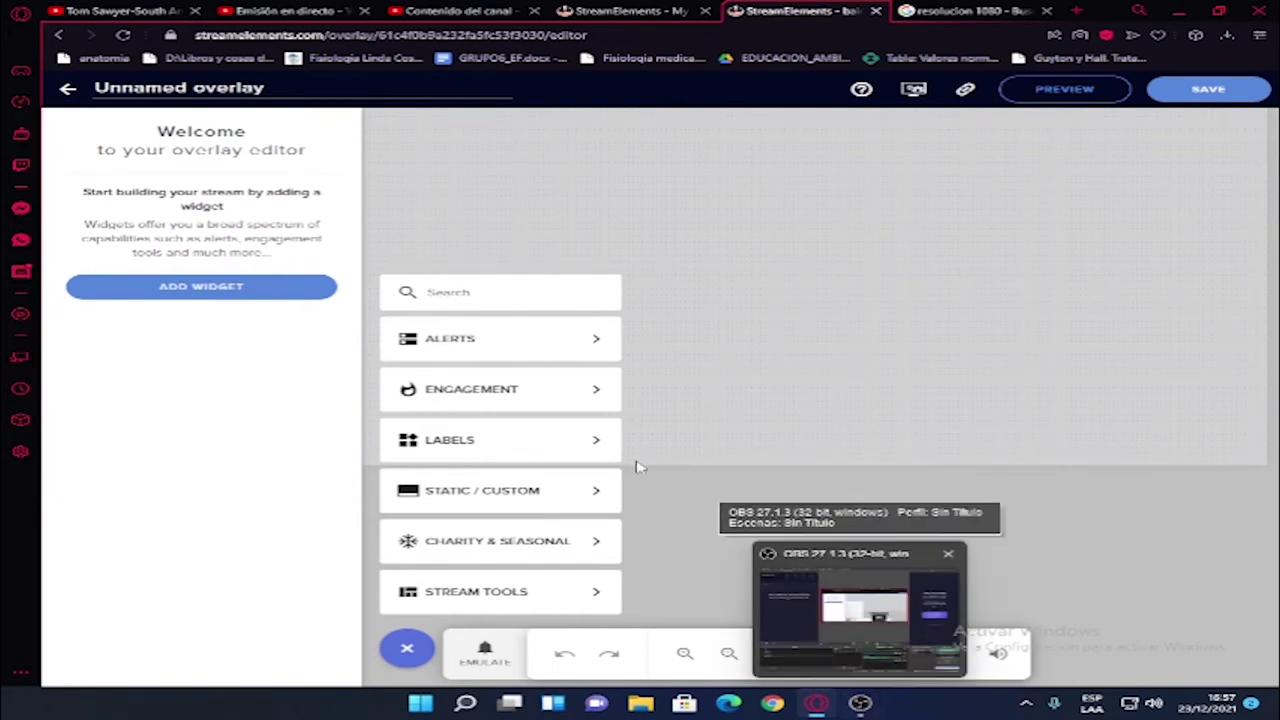
{"action": "mouse_move", "coordinate": [555, 527]}
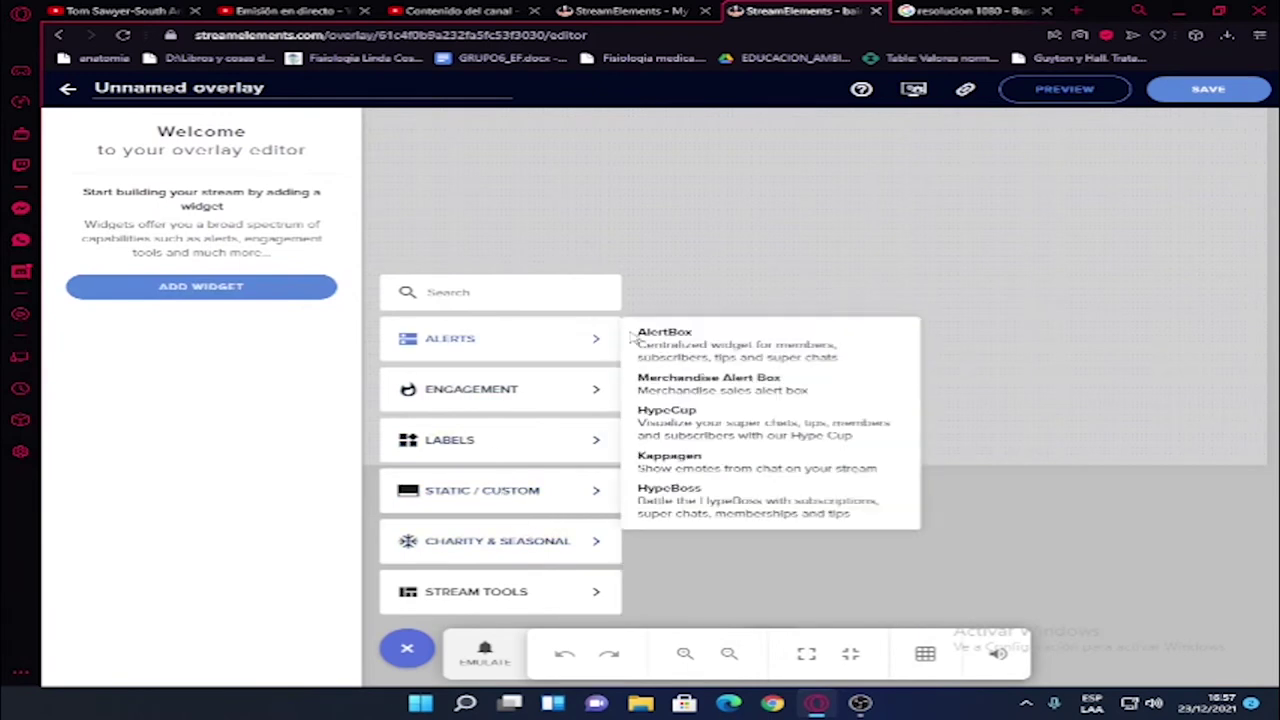
{"action": "mouse_move", "coordinate": [510, 500]}
{"action": "left_click", "coordinate": [760, 295]}
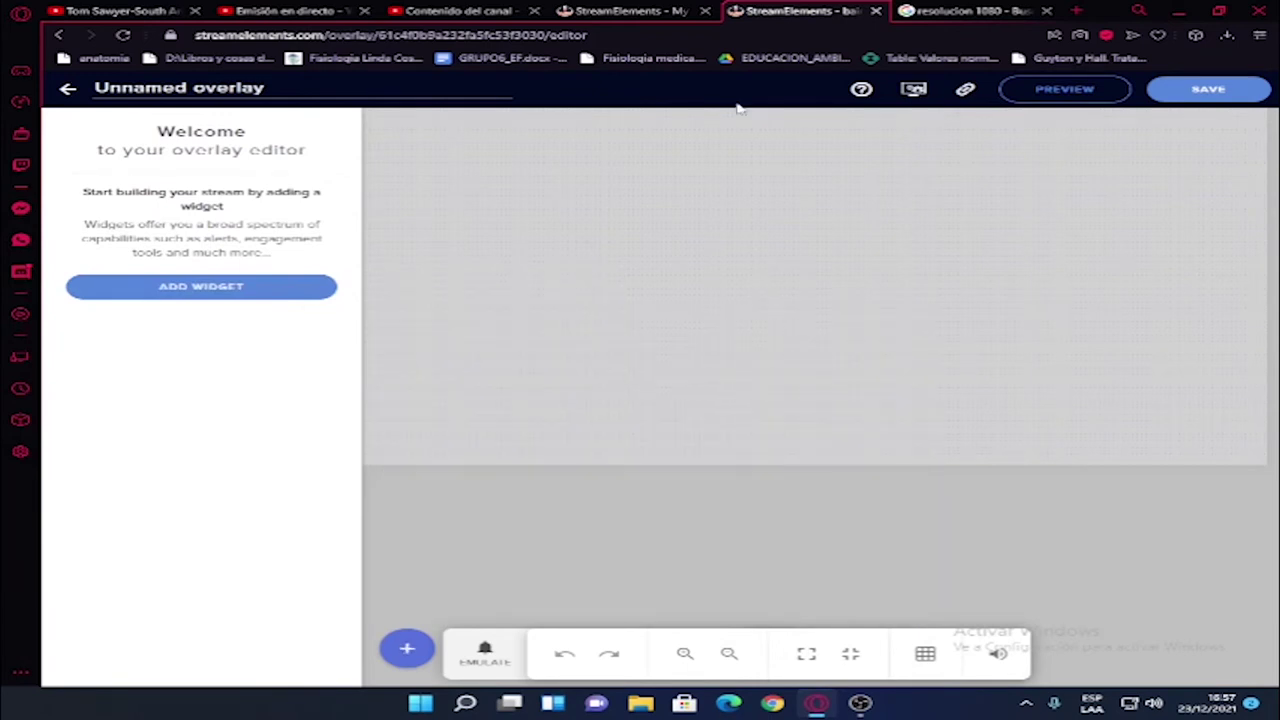
- Add an AlertBox widget from the Alerts category to the overlay
{"action": "left_click", "coordinate": [422, 652]}
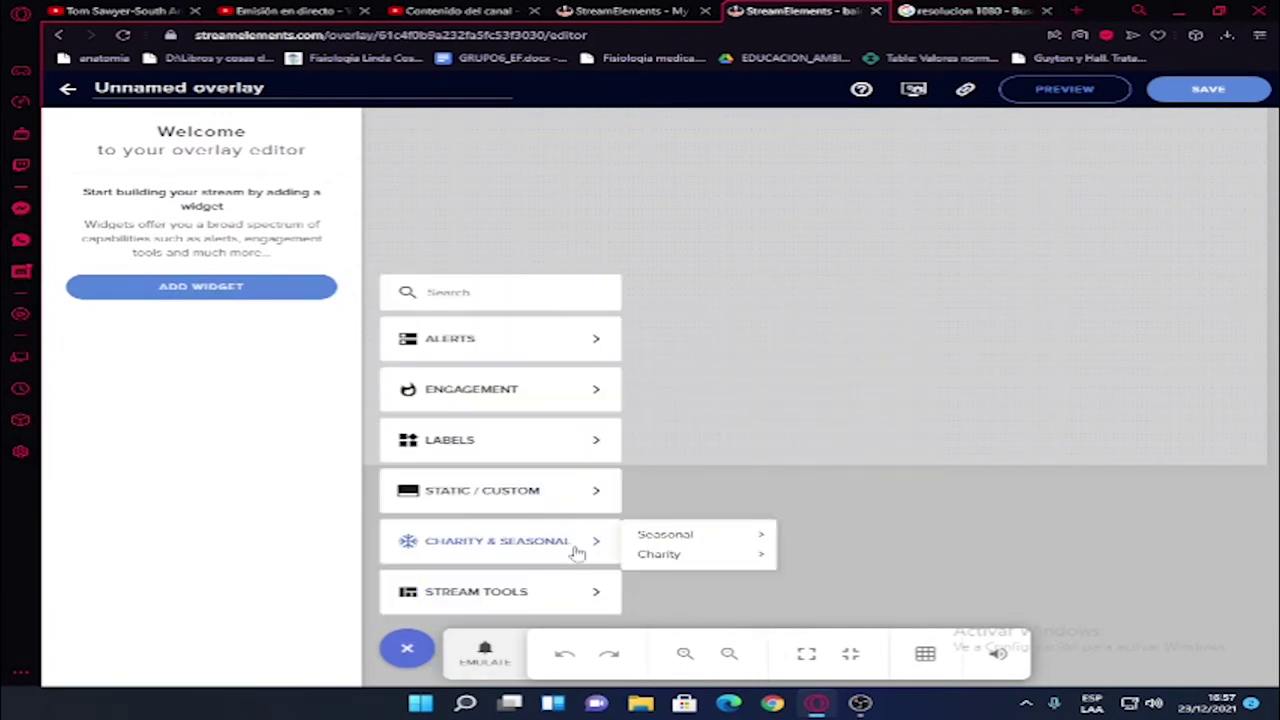
{"action": "mouse_move", "coordinate": [494, 330]}
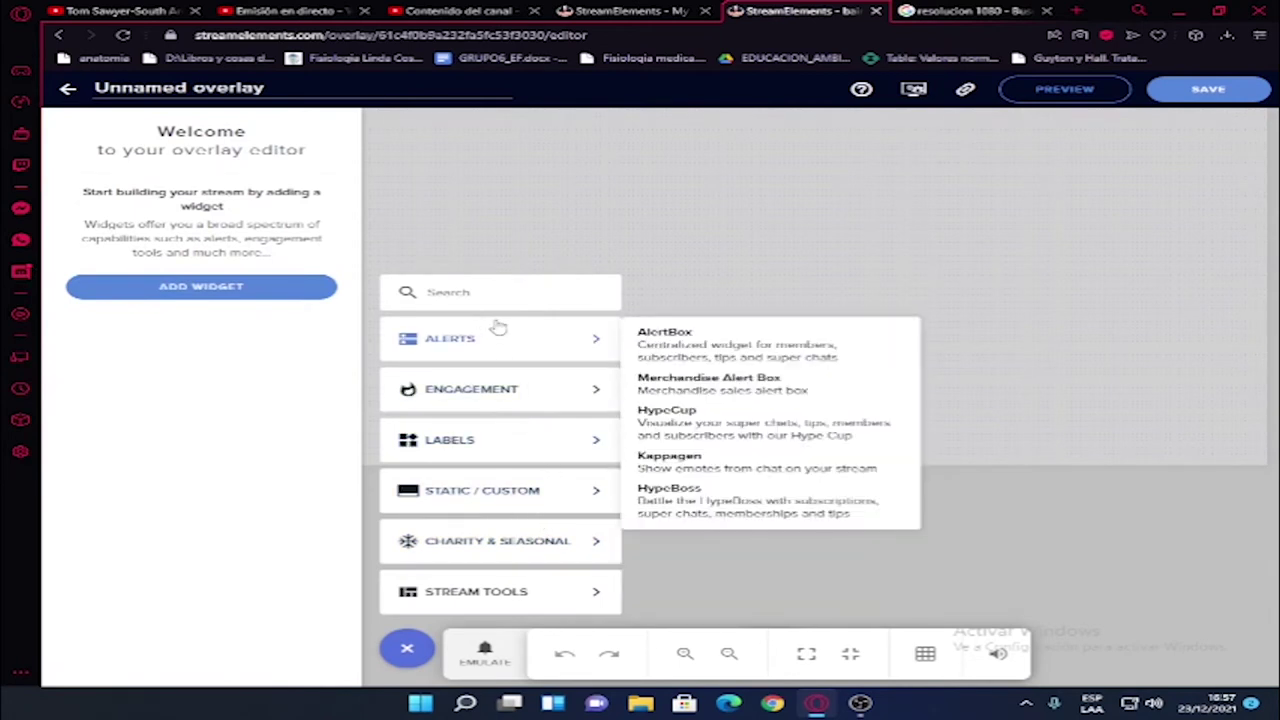
{"action": "left_click", "coordinate": [731, 358]}
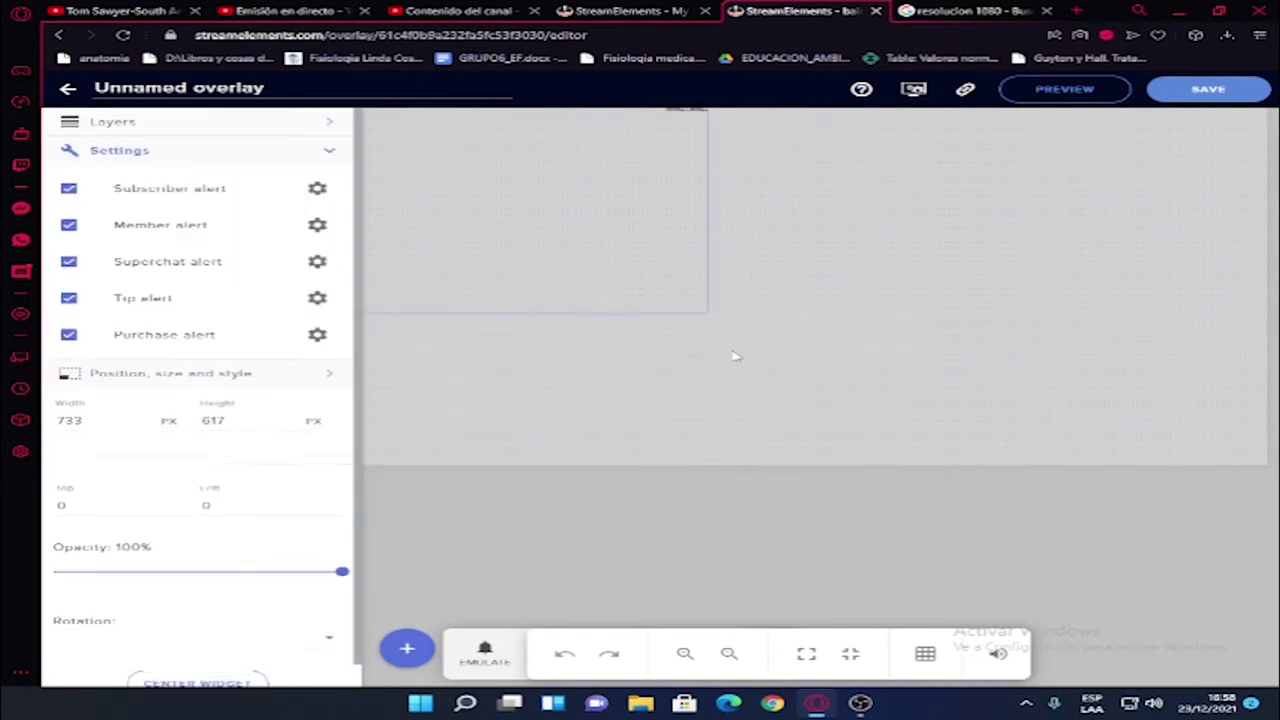
- Open the subscriber alert's advanced settings and examine its video, sound, layout and alert message options
{"action": "left_click", "coordinate": [327, 192]}
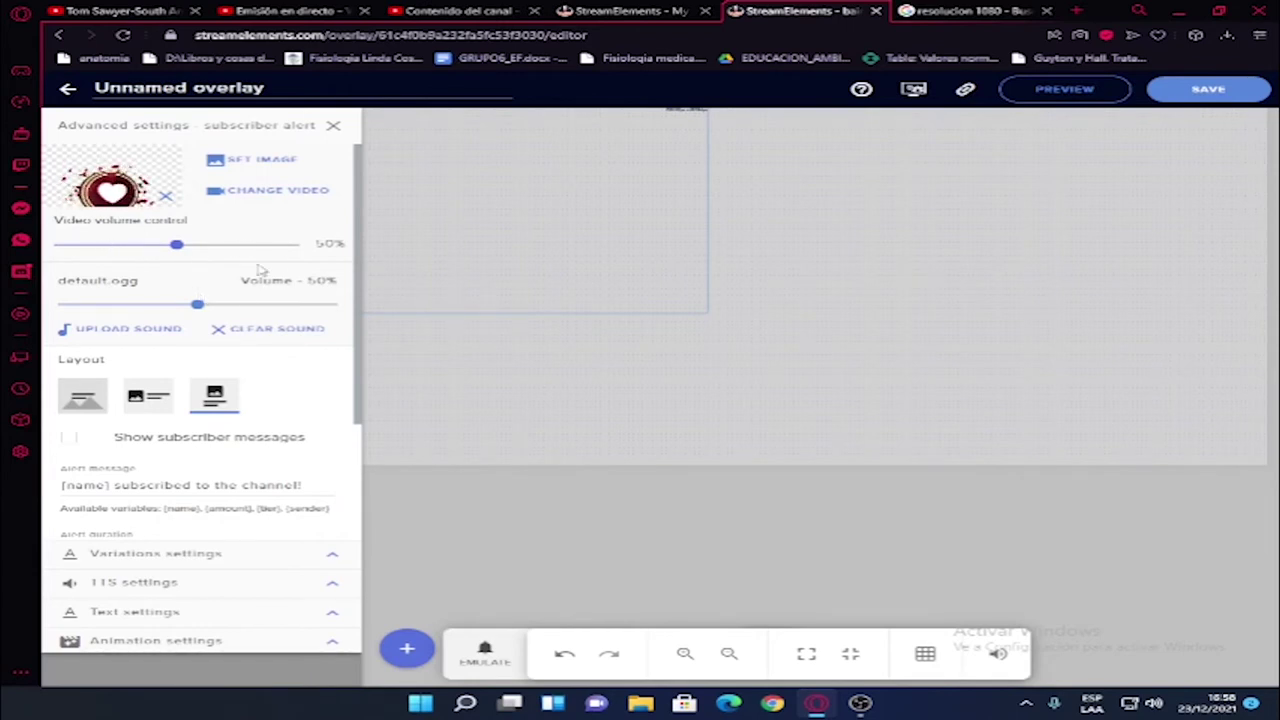
{"action": "scroll", "coordinate": [260, 270], "scroll_direction": "down", "scroll_amount": 1}
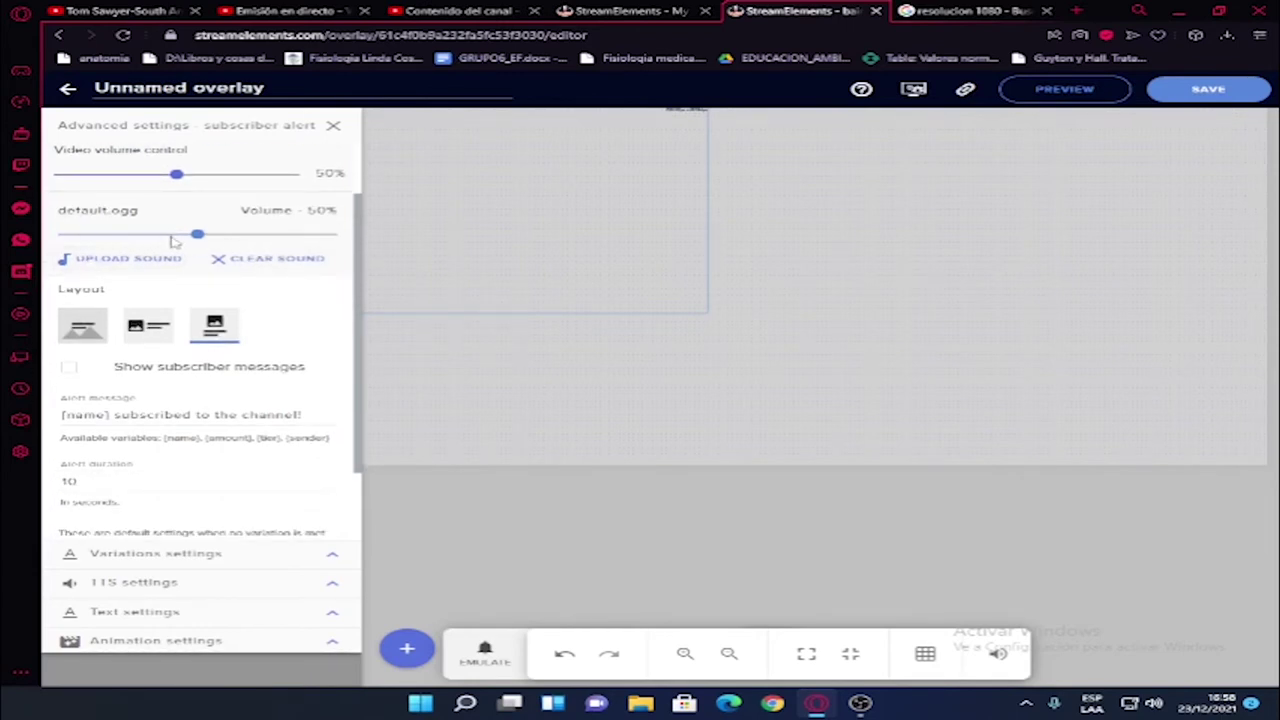
{"action": "scroll", "coordinate": [172, 240], "scroll_direction": "down", "scroll_amount": 1}
{"action": "scroll", "coordinate": [150, 257], "scroll_direction": "up", "scroll_amount": 2}
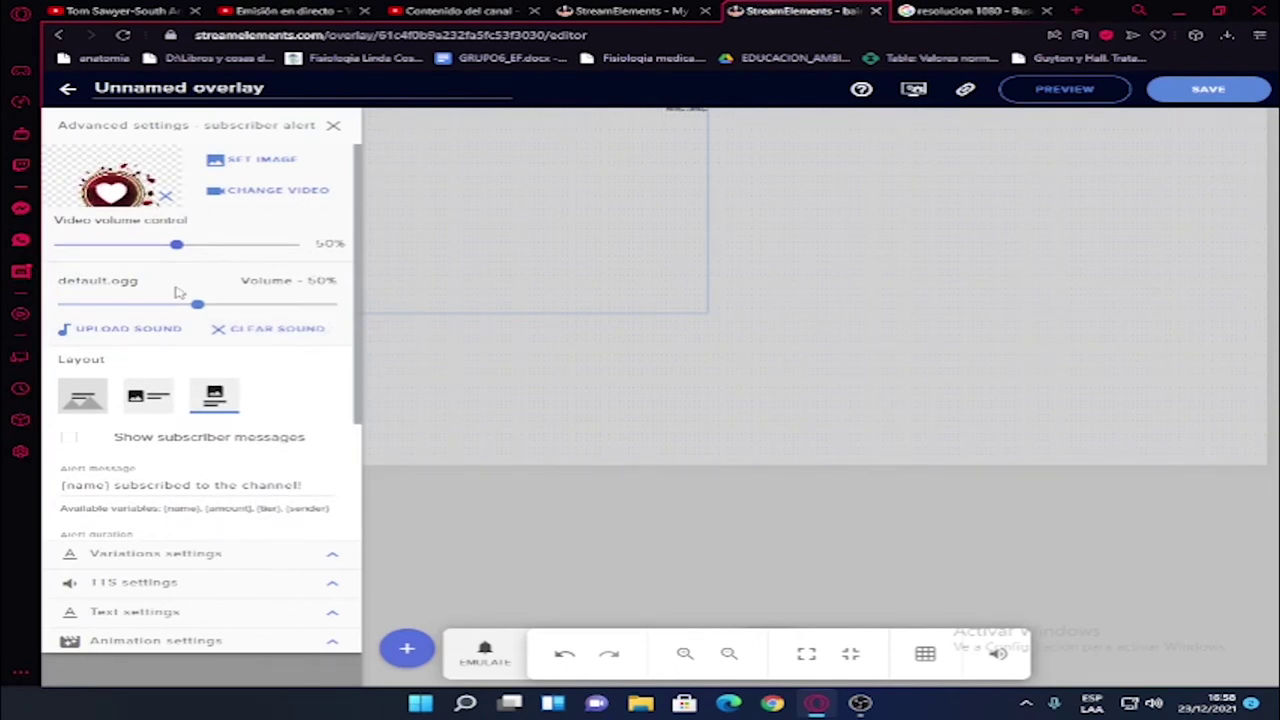
{"action": "scroll", "coordinate": [182, 292], "scroll_direction": "down", "scroll_amount": 2}
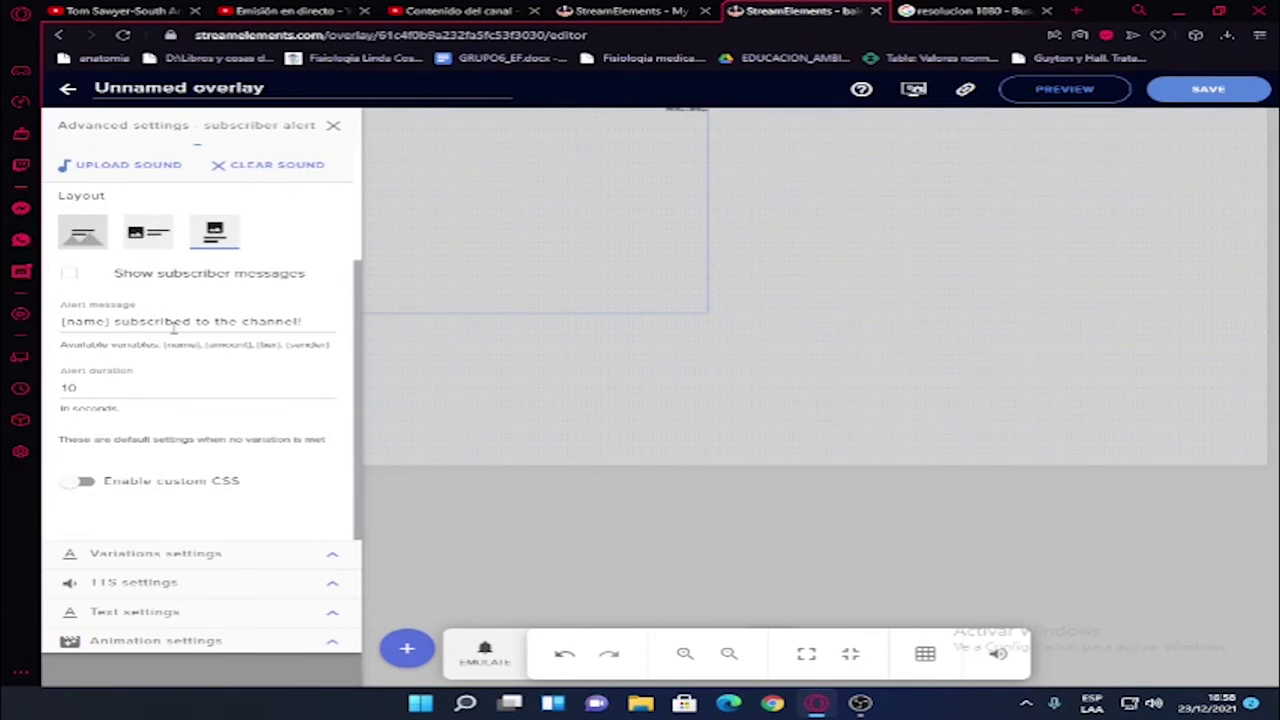
{"action": "left_click_drag", "start_coordinate": [106, 321], "coordinate": [52, 323]}
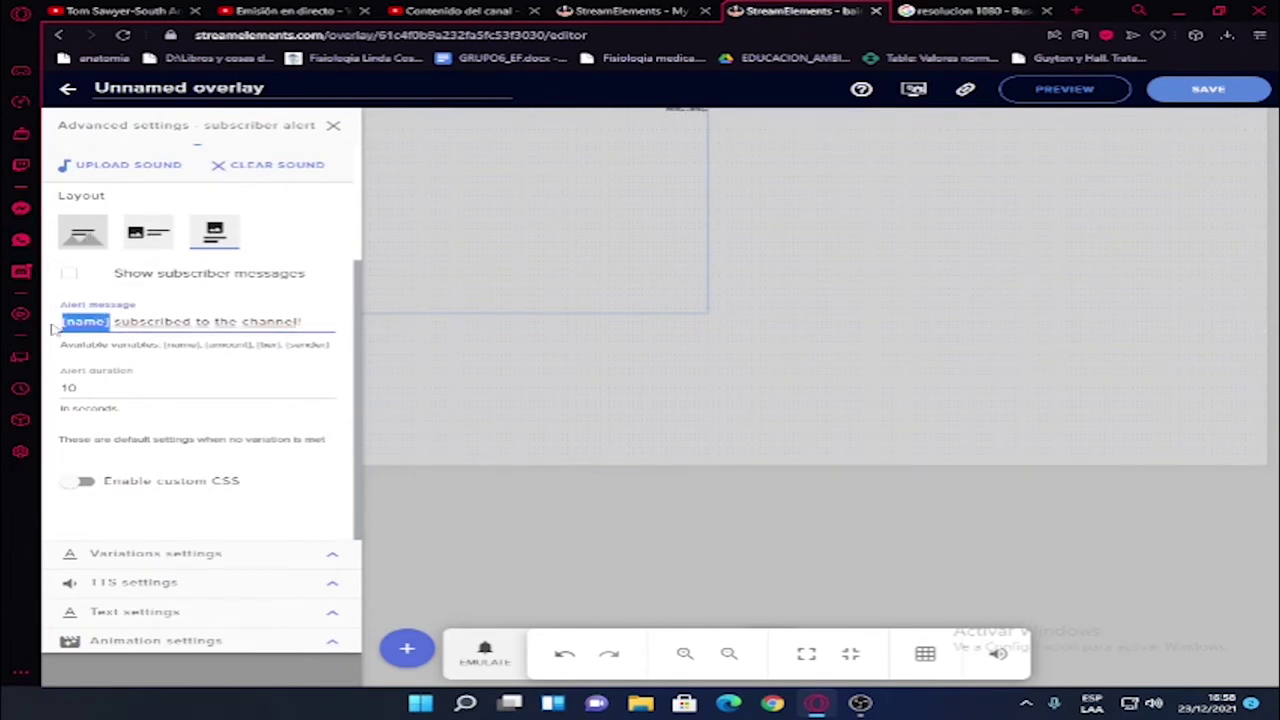
{"action": "left_click", "coordinate": [115, 321]}
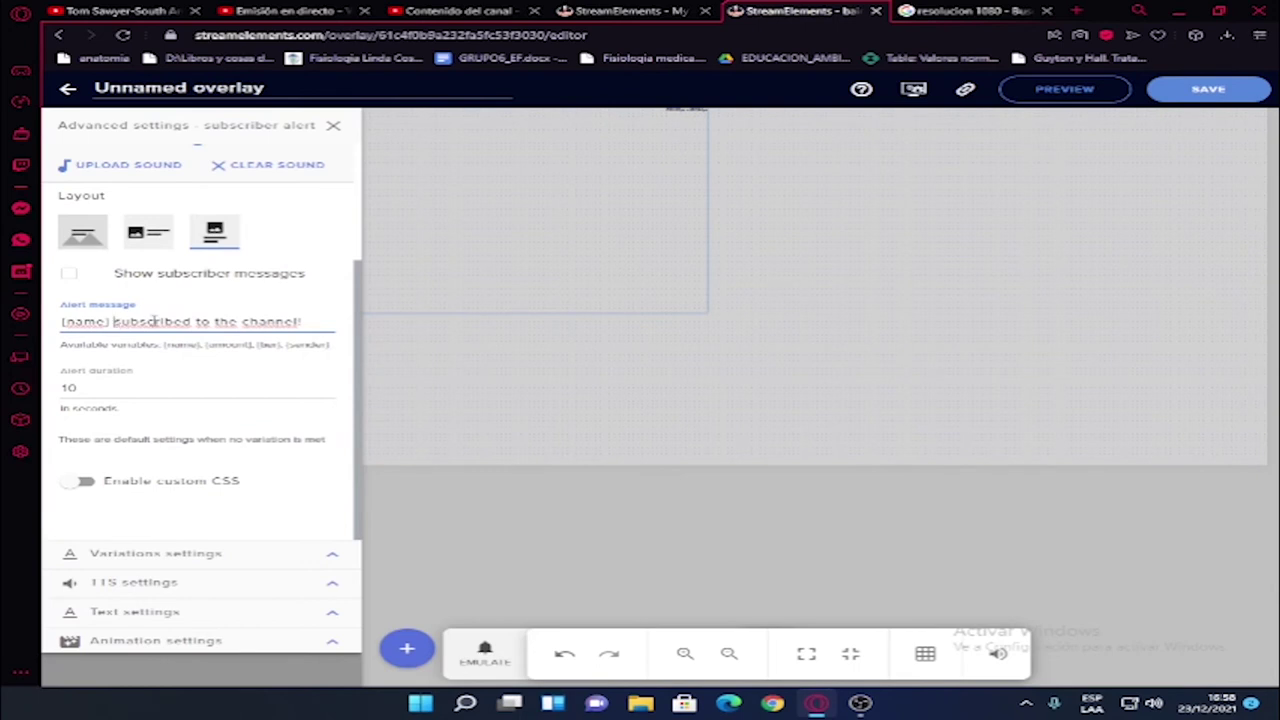
{"action": "left_click_drag", "start_coordinate": [153, 321], "coordinate": [296, 321]}
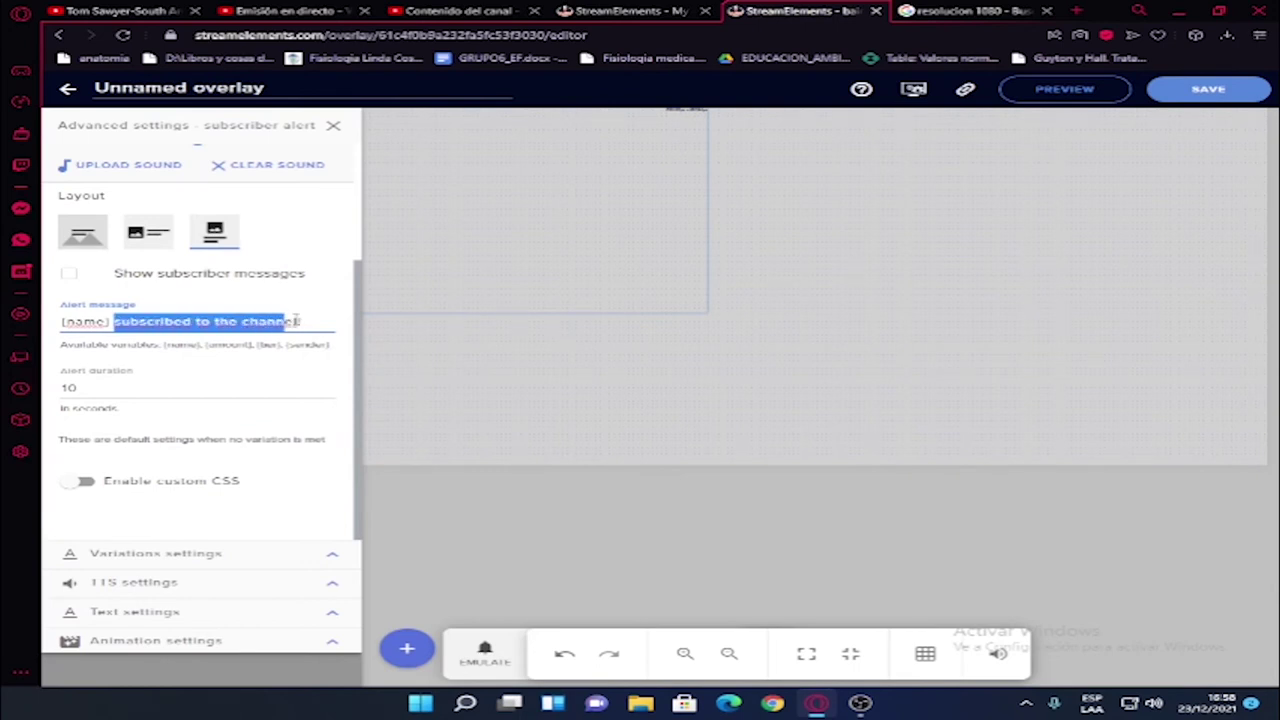
- Set the subscriber alert's duration to 5 seconds, look at its variations settings and close the advanced settings
{"action": "left_click", "coordinate": [173, 386]}
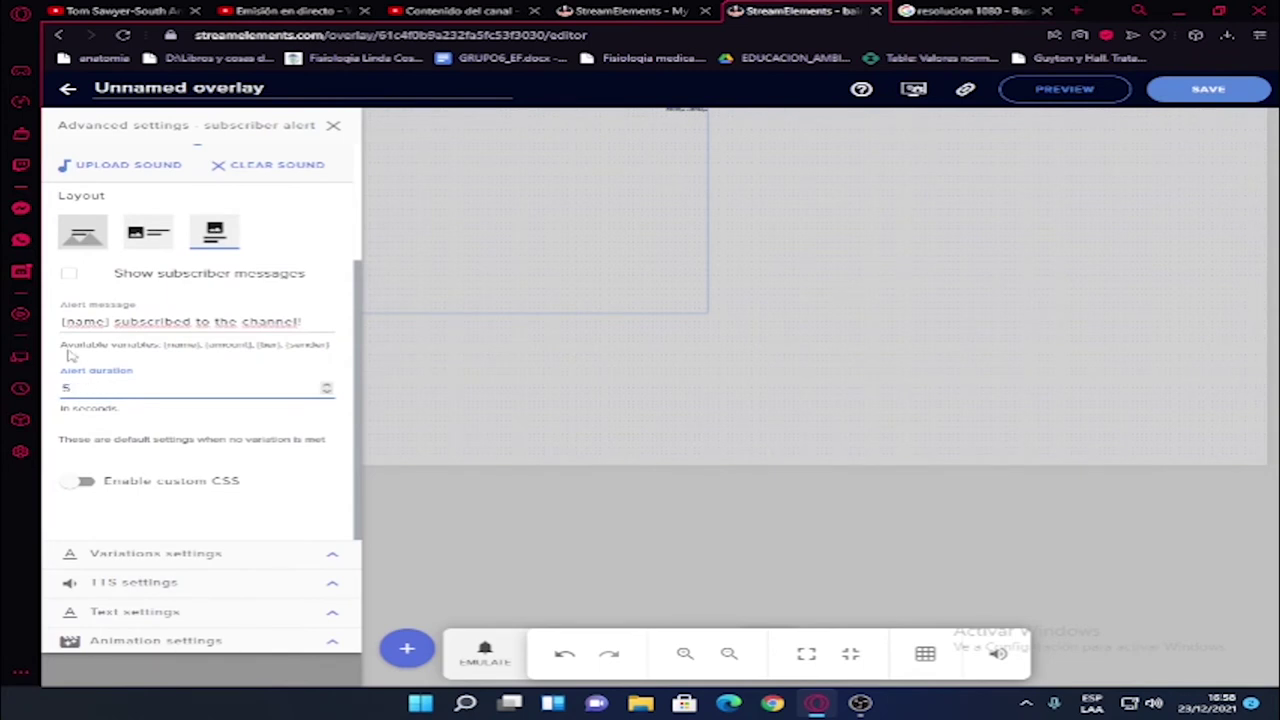
{"action": "left_click", "coordinate": [157, 437]}
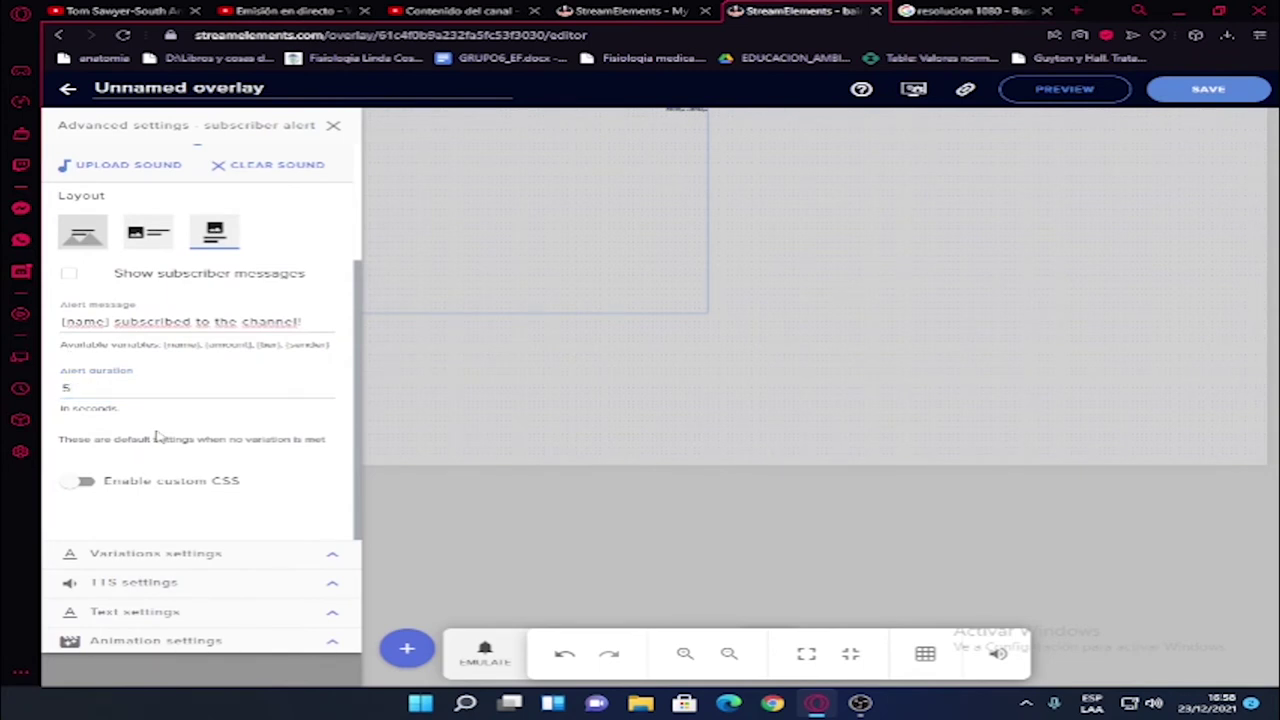
{"action": "left_click", "coordinate": [214, 558]}
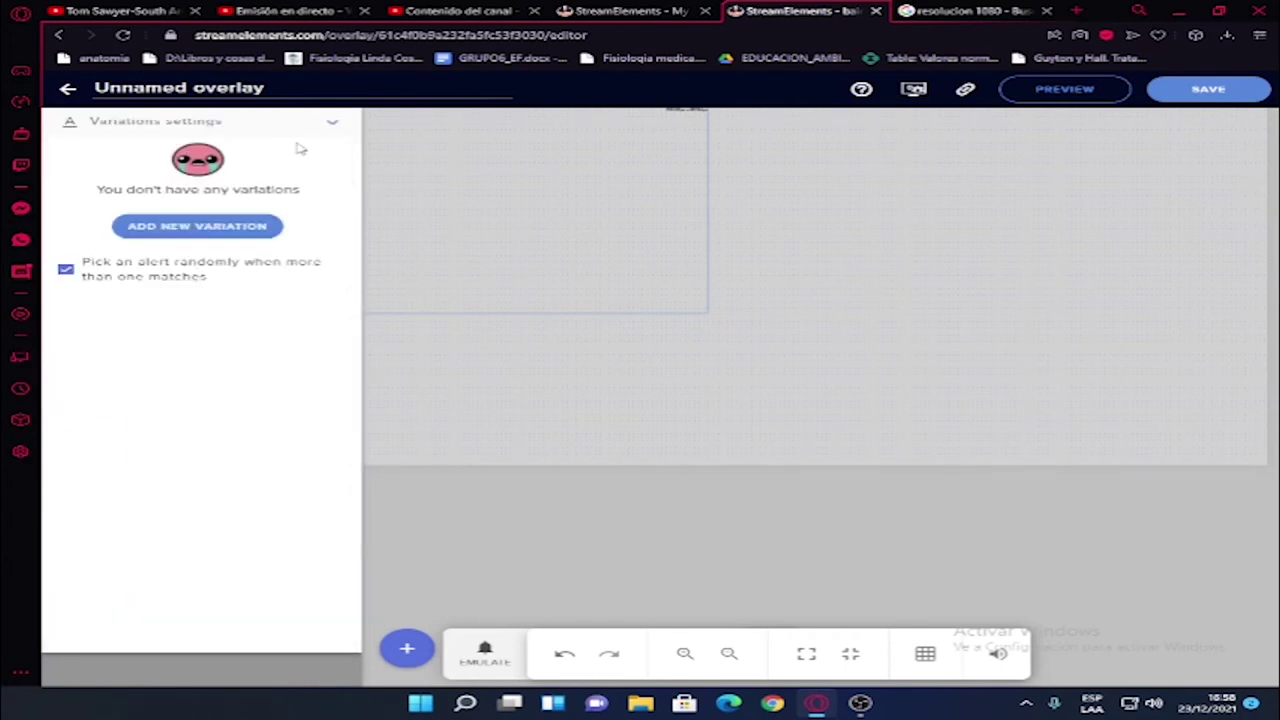
{"action": "left_click", "coordinate": [322, 128]}
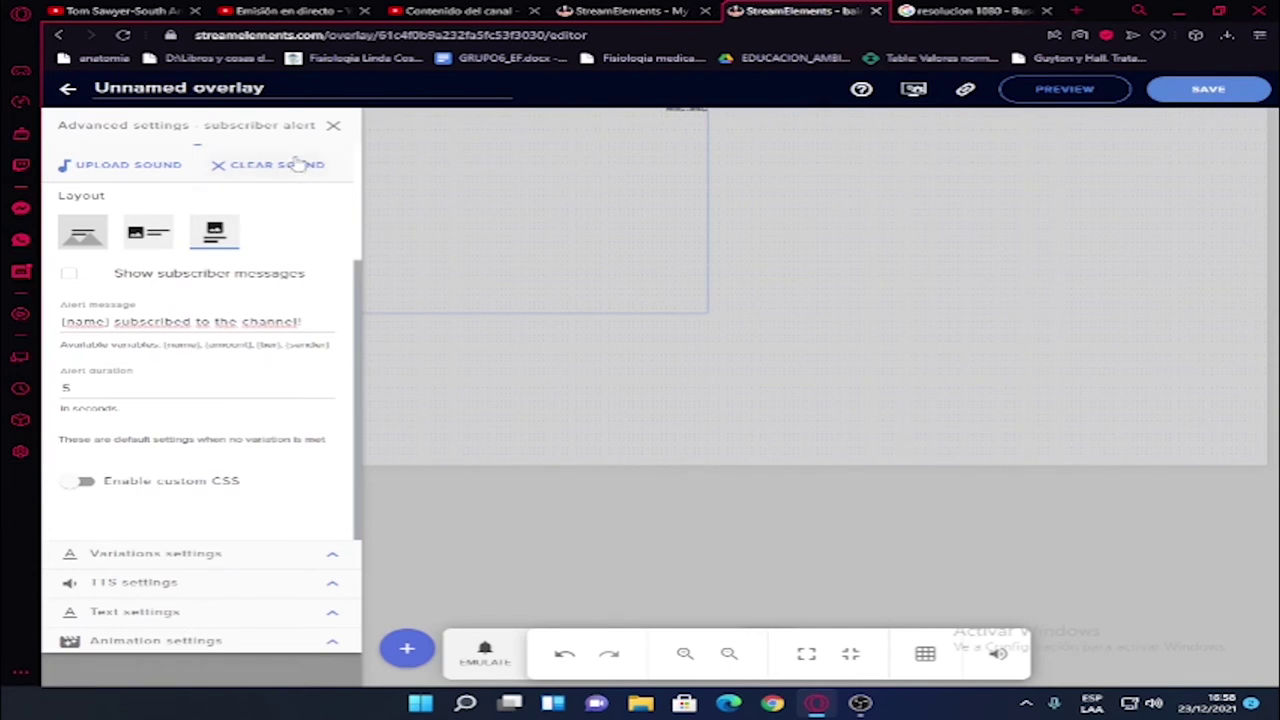
{"action": "left_click", "coordinate": [333, 125]}
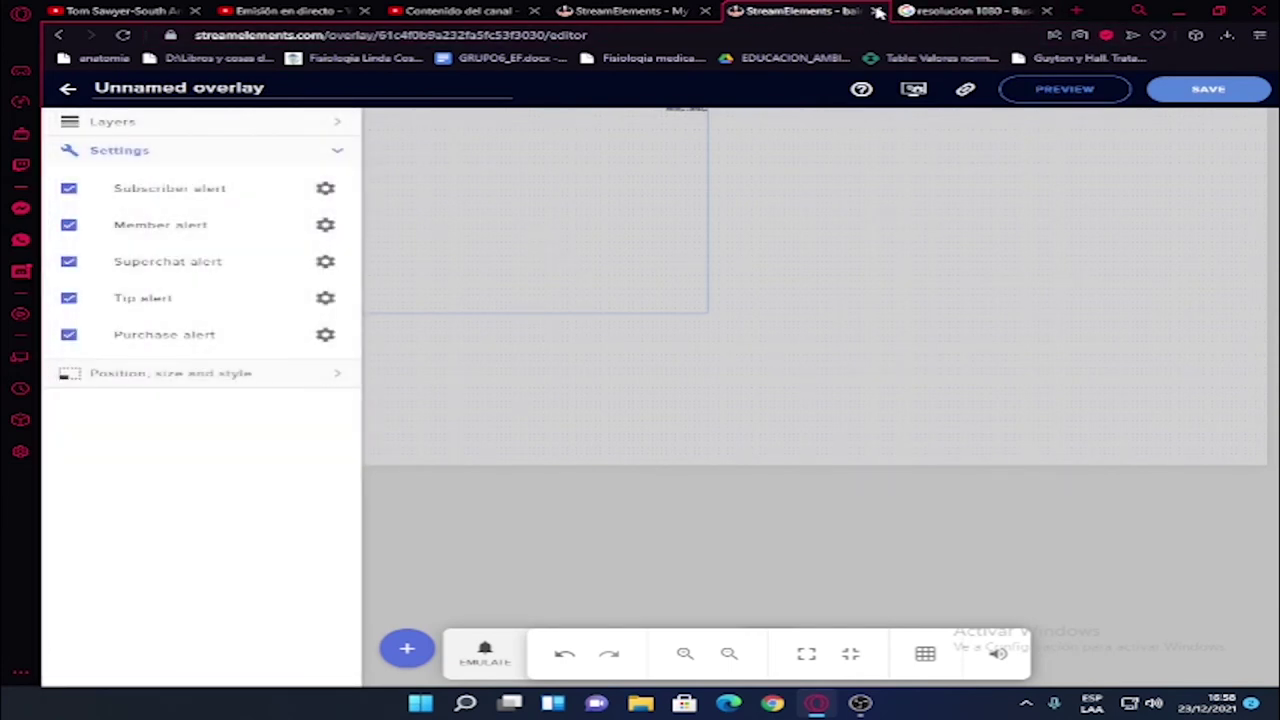
- Close the unnamed overlay's editor and open the "videos" overlay for editing from the overlays list
{"action": "left_click", "coordinate": [877, 11]}
{"action": "left_click", "coordinate": [750, 110]}
{"action": "key", "text": "ctrl+shift+Tab"}
{"action": "scroll", "coordinate": [837, 420], "scroll_direction": "down", "scroll_amount": 3}
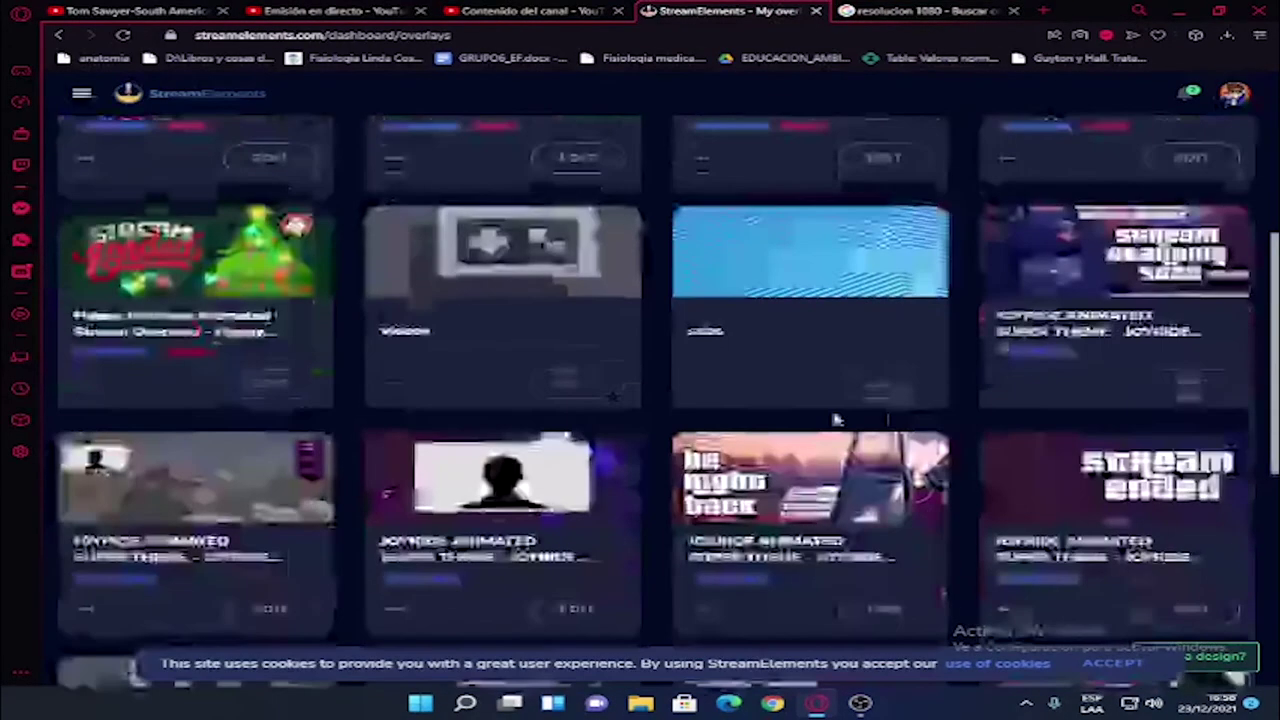
{"action": "scroll", "coordinate": [555, 498], "scroll_direction": "up", "scroll_amount": 2}
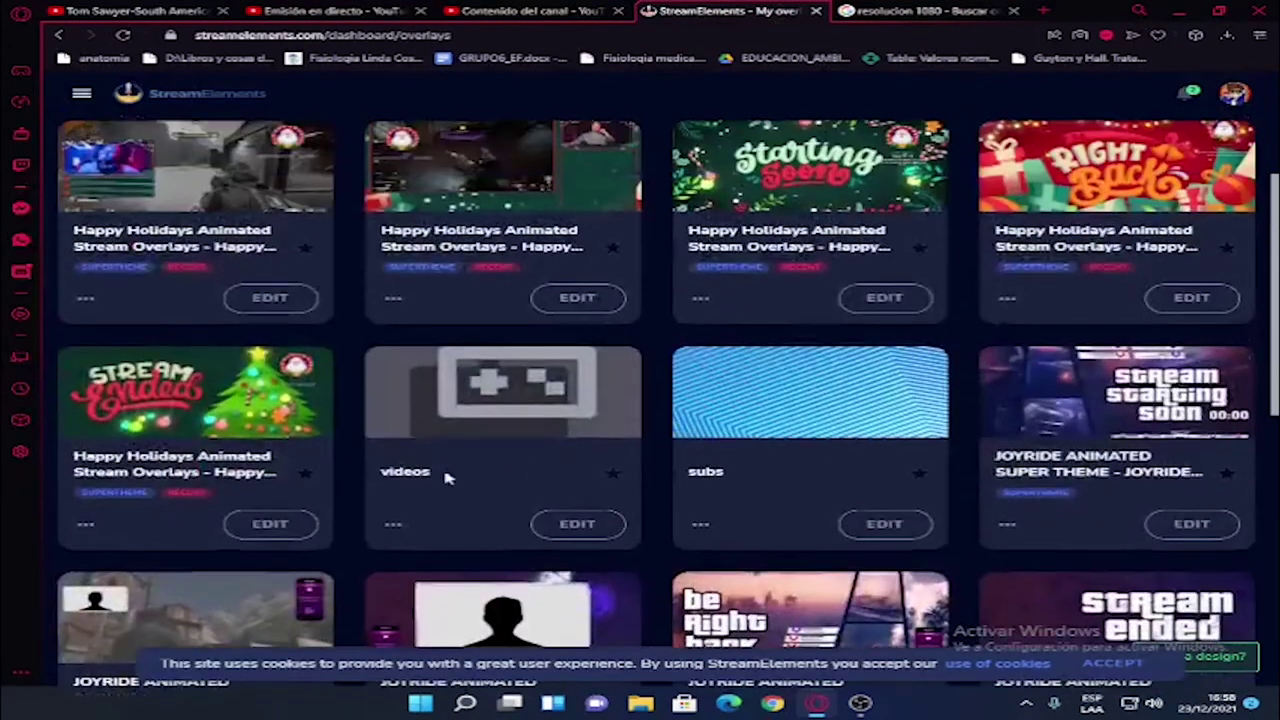
{"action": "left_click", "coordinate": [577, 524]}
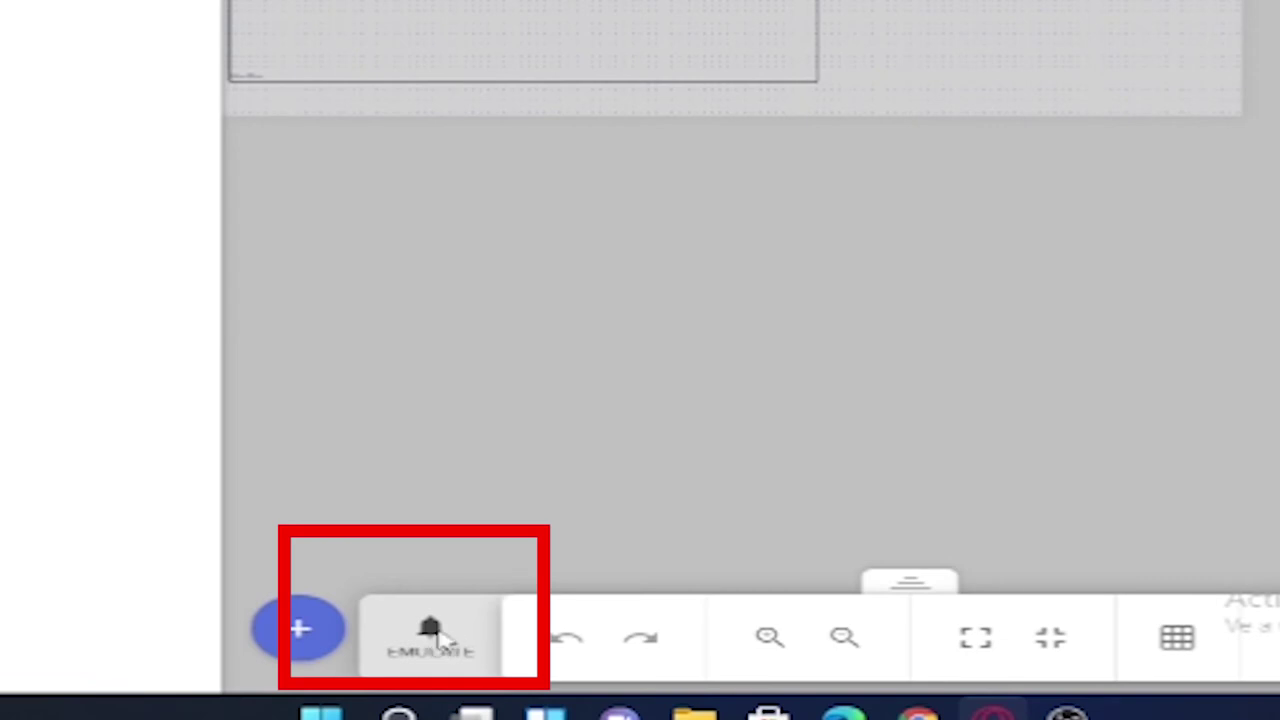
- Emulate a subscriber event in the "videos" overlay to preview its alert, check OBS and return to the browser
{"action": "left_click", "coordinate": [439, 631]}
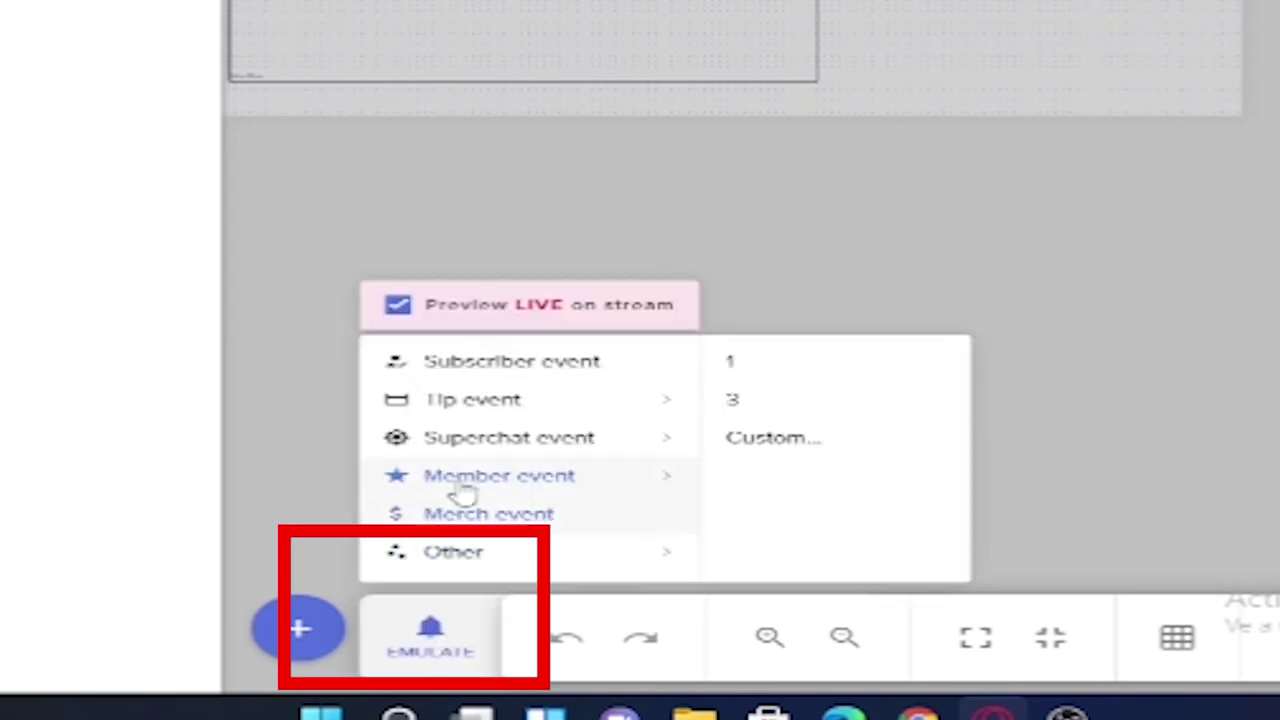
{"action": "left_click", "coordinate": [568, 383]}
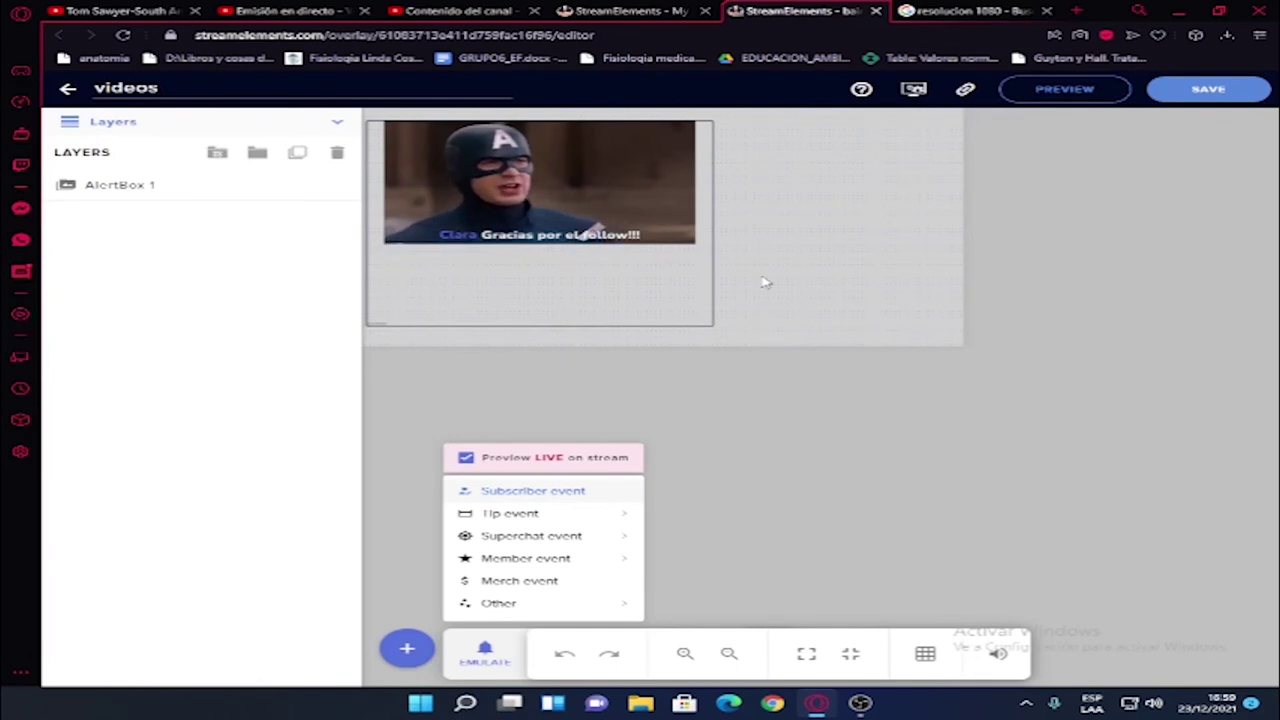
{"action": "left_click", "coordinate": [862, 420]}
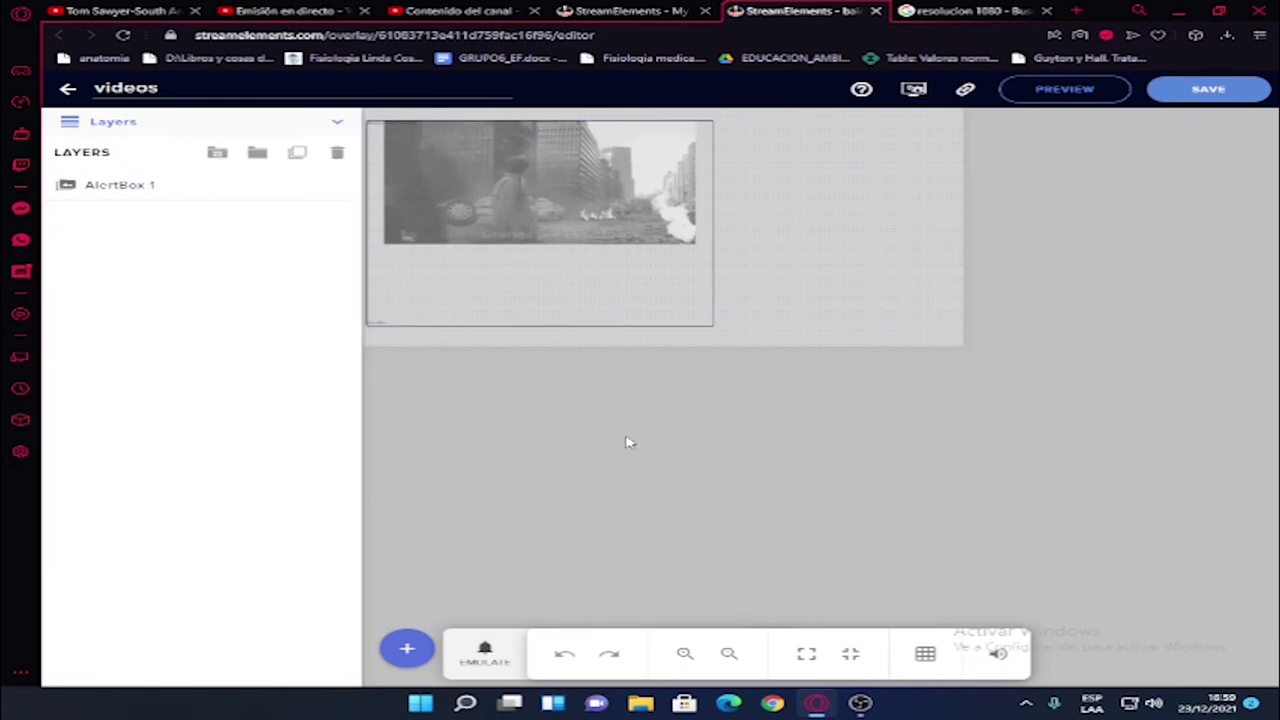
{"action": "left_click", "coordinate": [860, 703]}
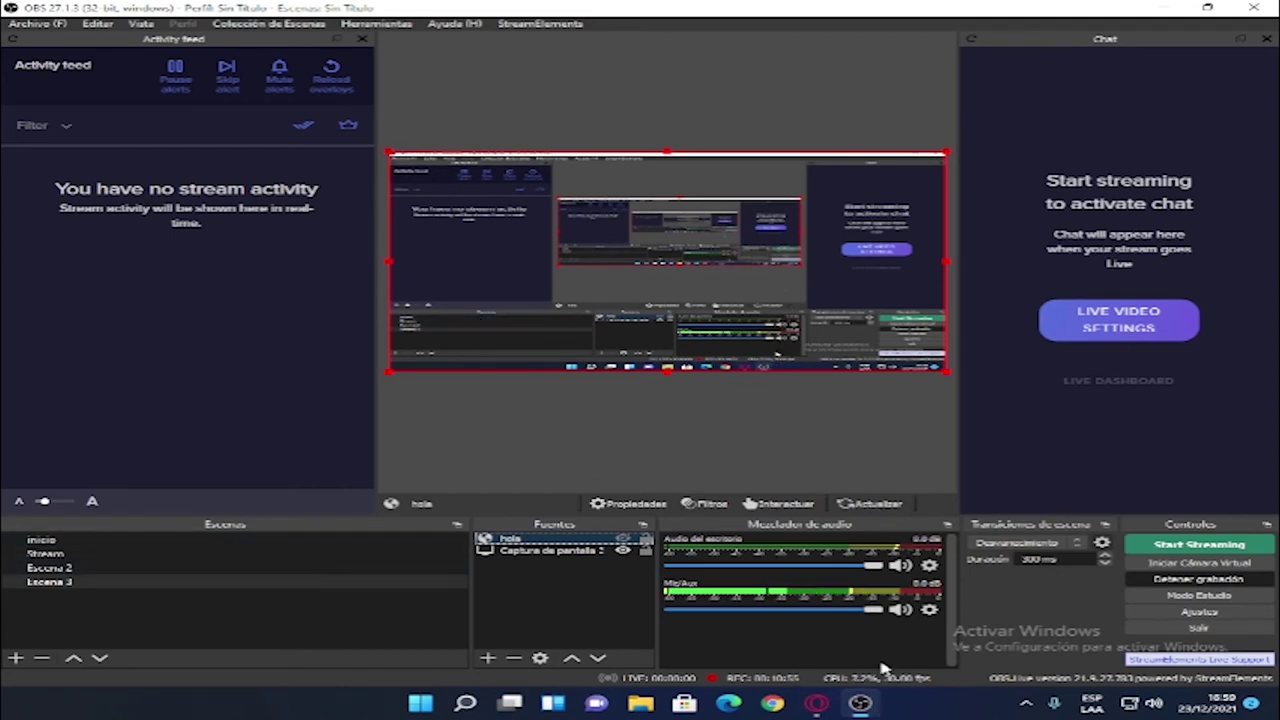
{"action": "left_click", "coordinate": [860, 700]}
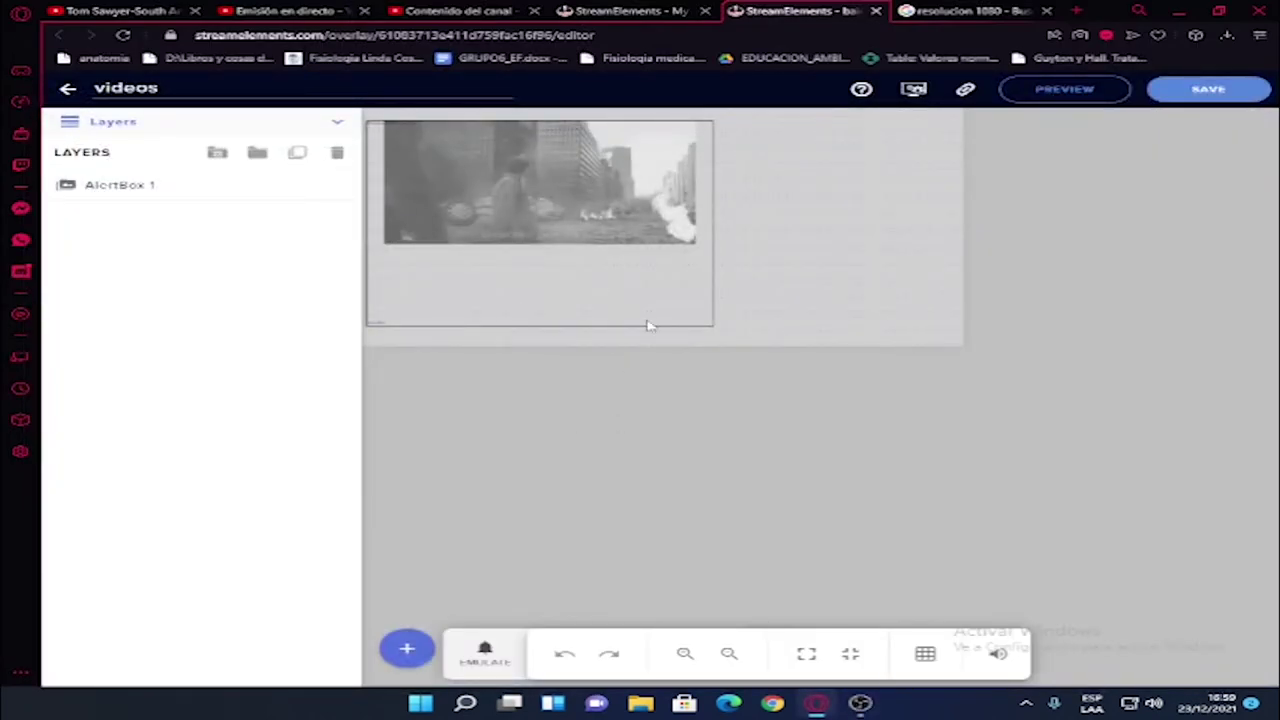
- Return to the overlays dashboard and expand the Chat bot section in the site navigation
{"action": "left_click", "coordinate": [630, 11]}
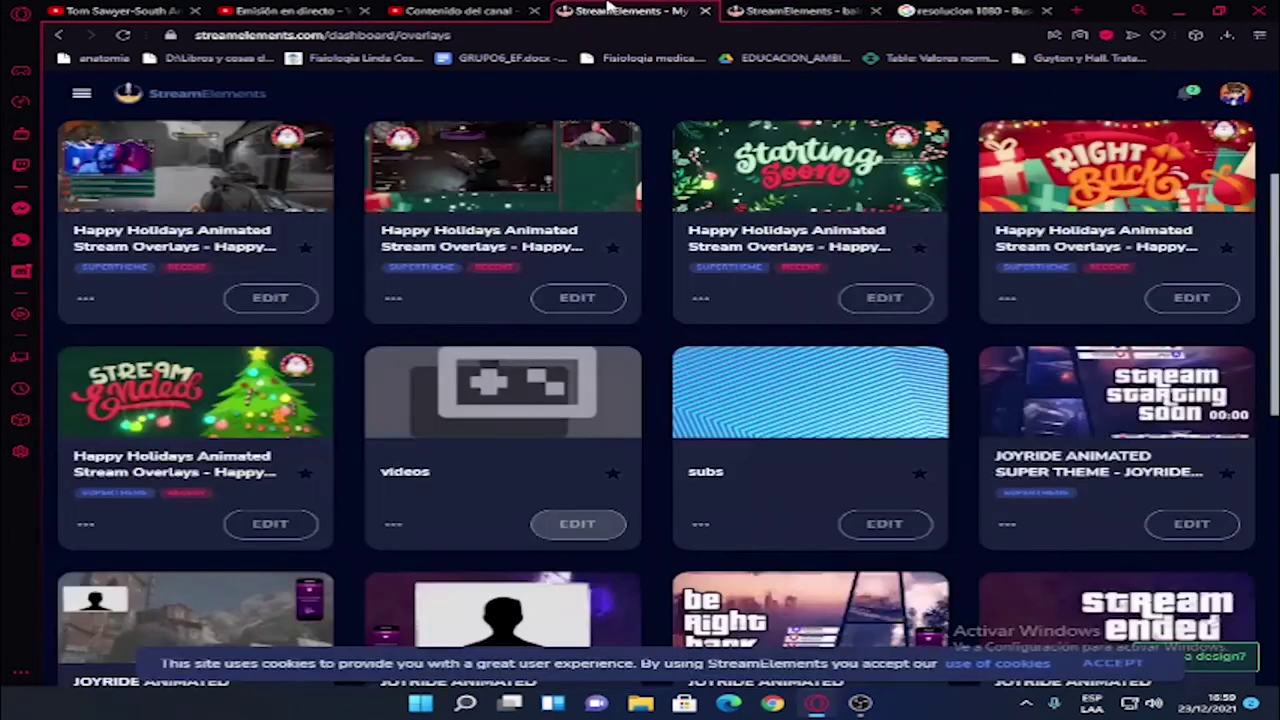
{"action": "left_click", "coordinate": [82, 94]}
{"action": "left_click", "coordinate": [148, 366]}
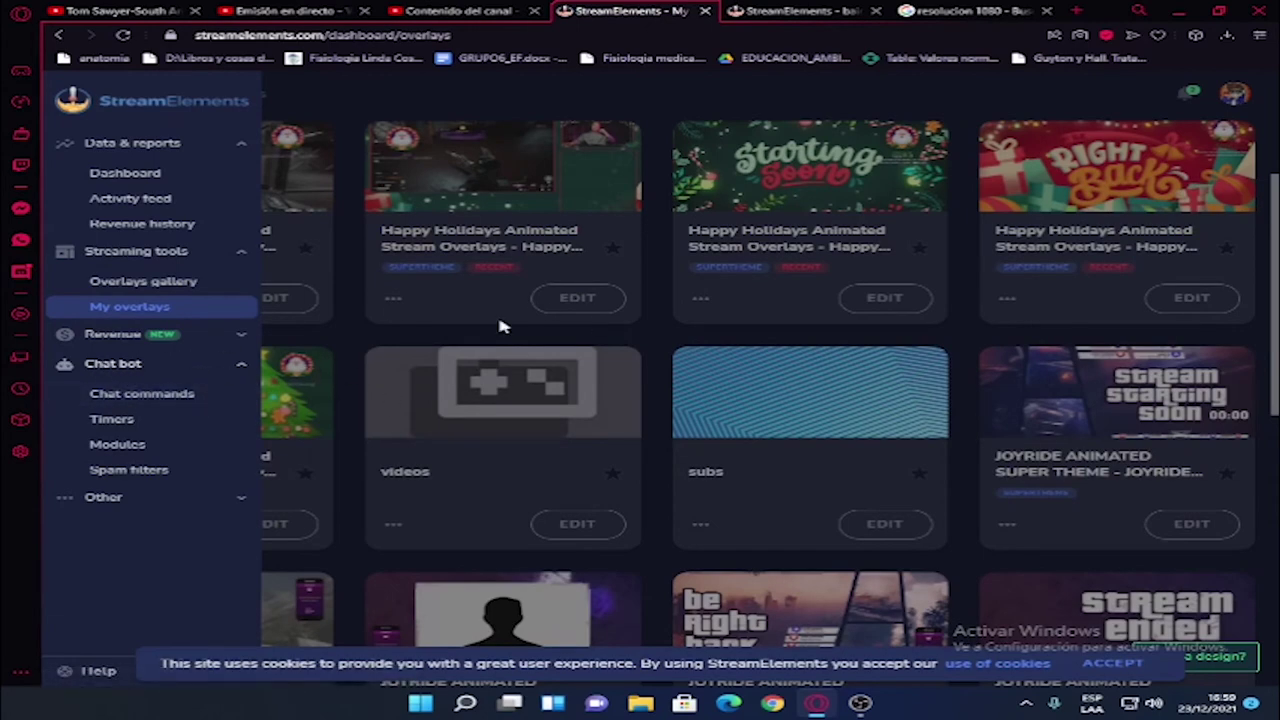
- Look over the chatbot's default chat commands and open the bot timers page
{"action": "left_click", "coordinate": [137, 397]}
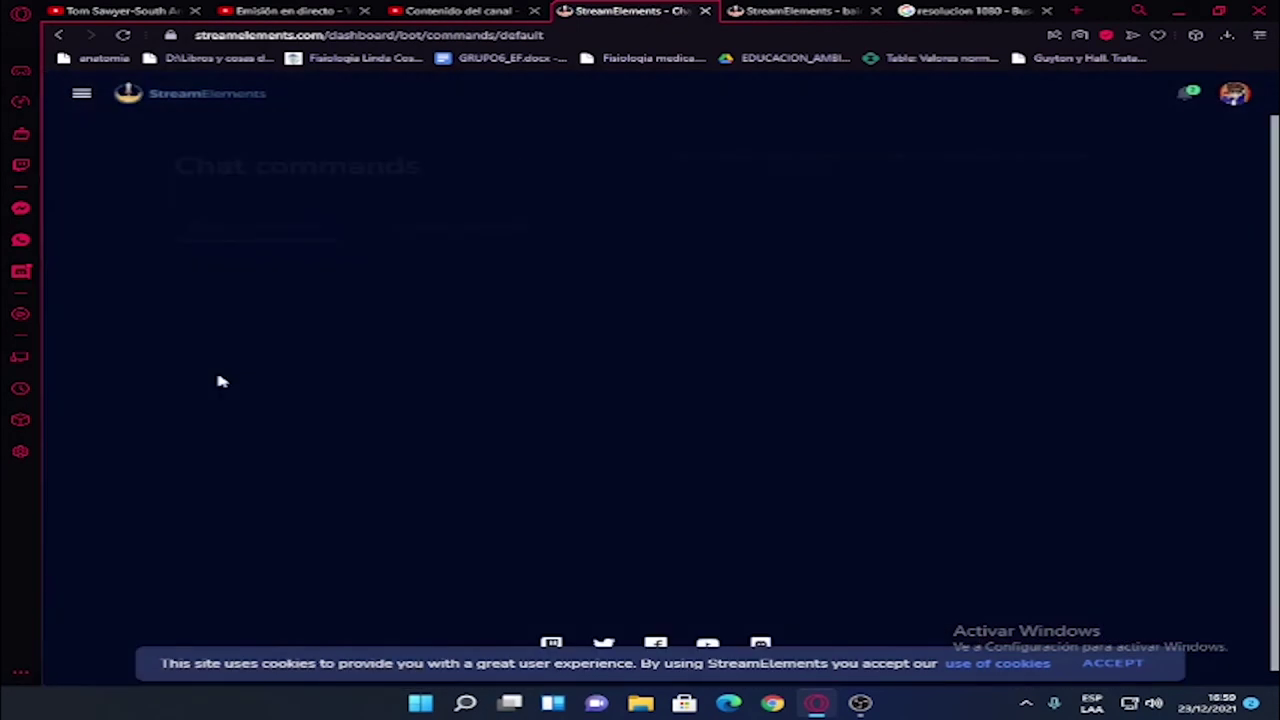
{"action": "scroll", "coordinate": [563, 417], "scroll_direction": "down", "scroll_amount": 3}
{"action": "scroll", "coordinate": [563, 417], "scroll_direction": "up", "scroll_amount": 3}
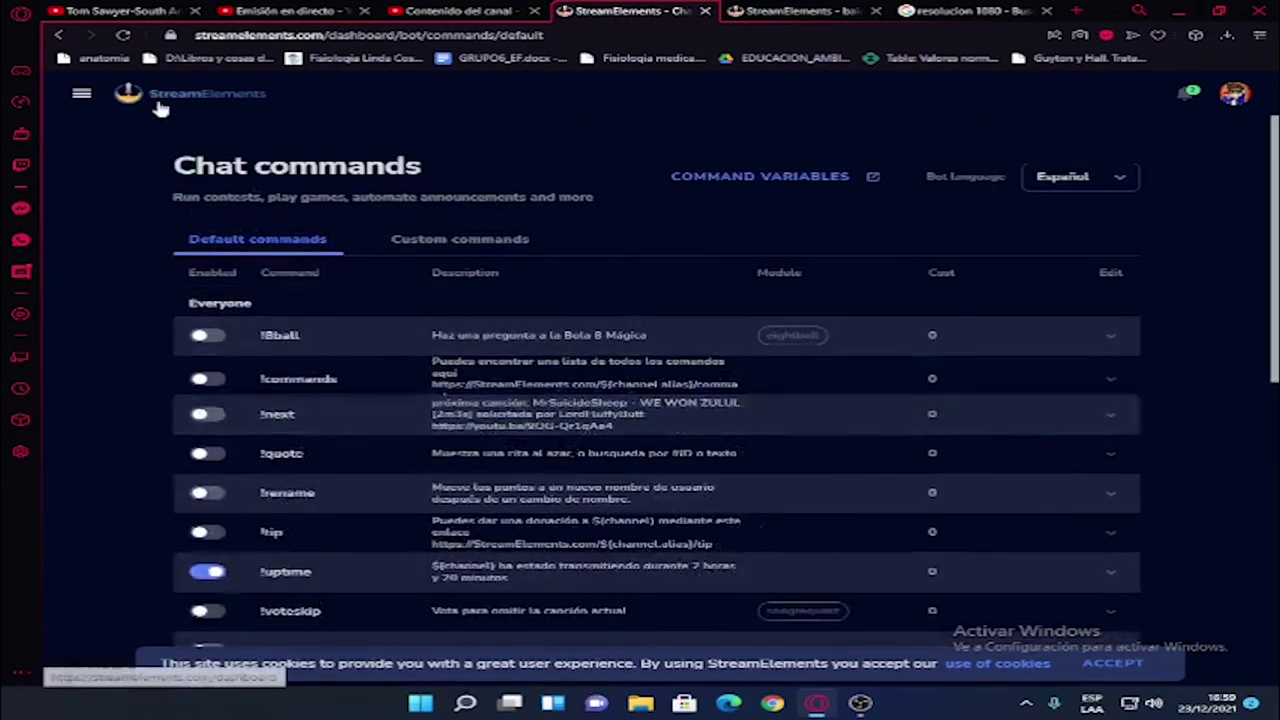
{"action": "left_click", "coordinate": [76, 100]}
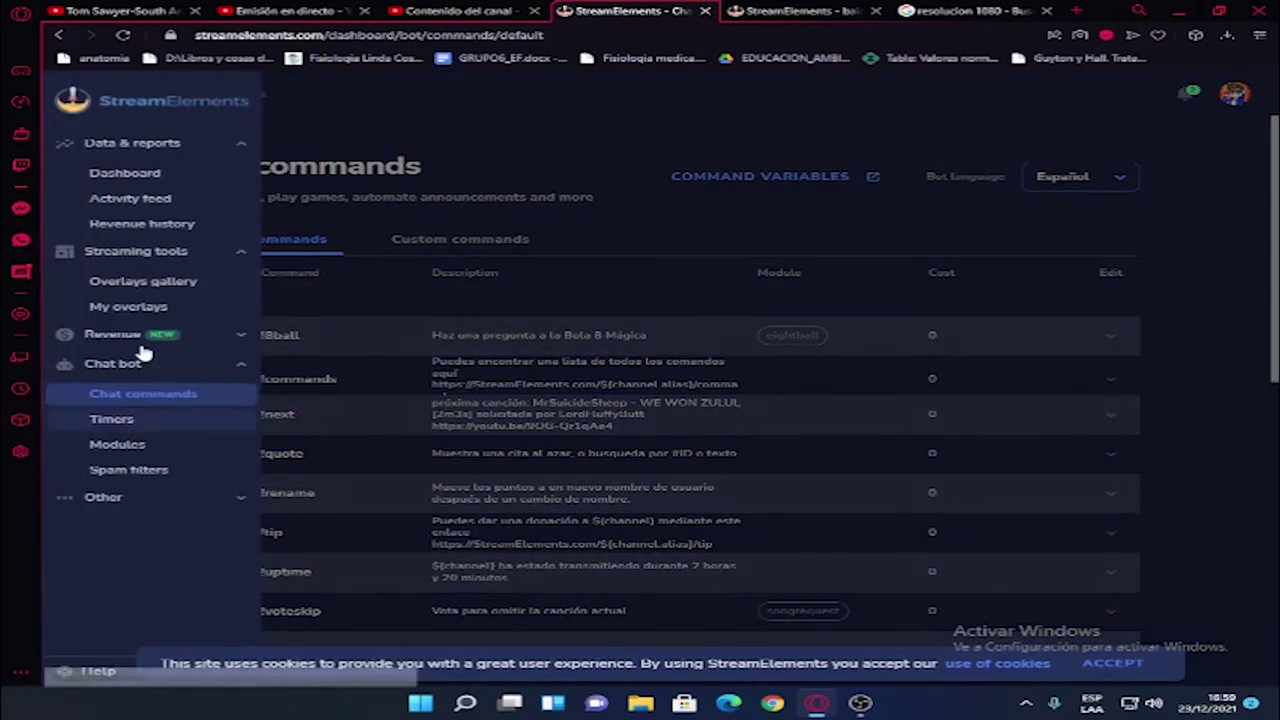
{"action": "left_click", "coordinate": [145, 433]}
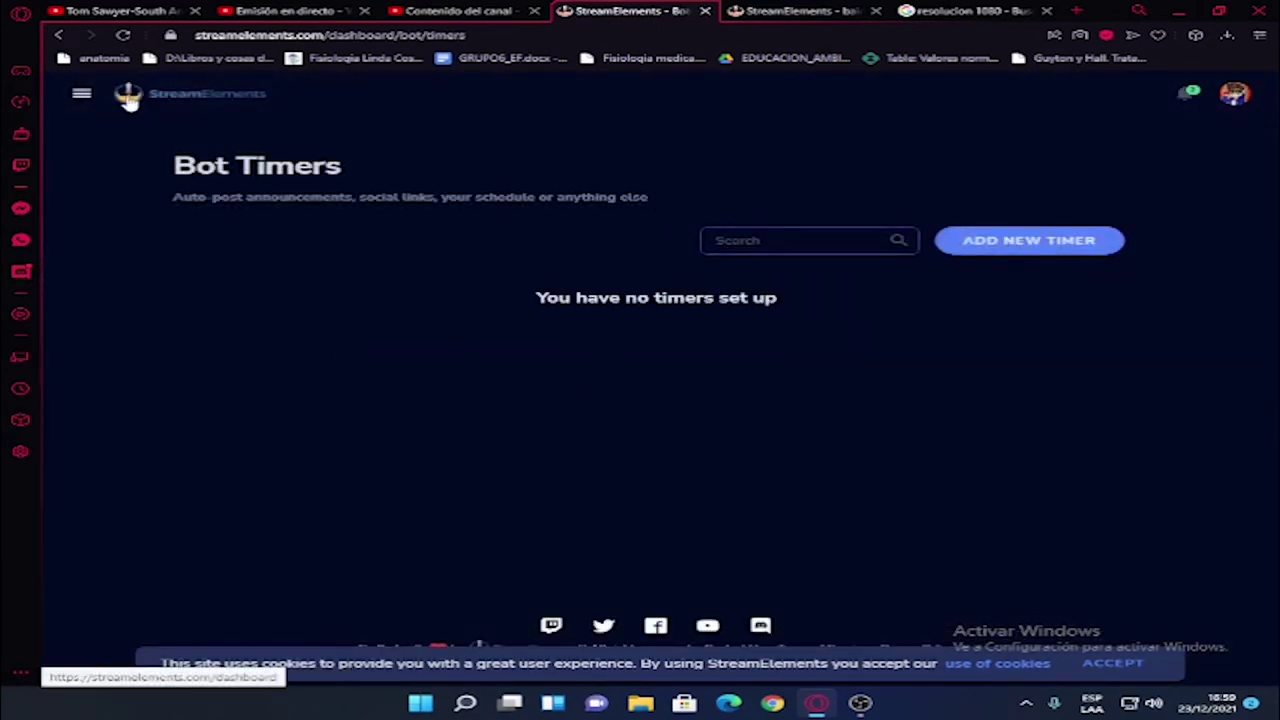
- View the chatbot's spam filters page and its modules page
{"action": "left_click", "coordinate": [84, 94]}
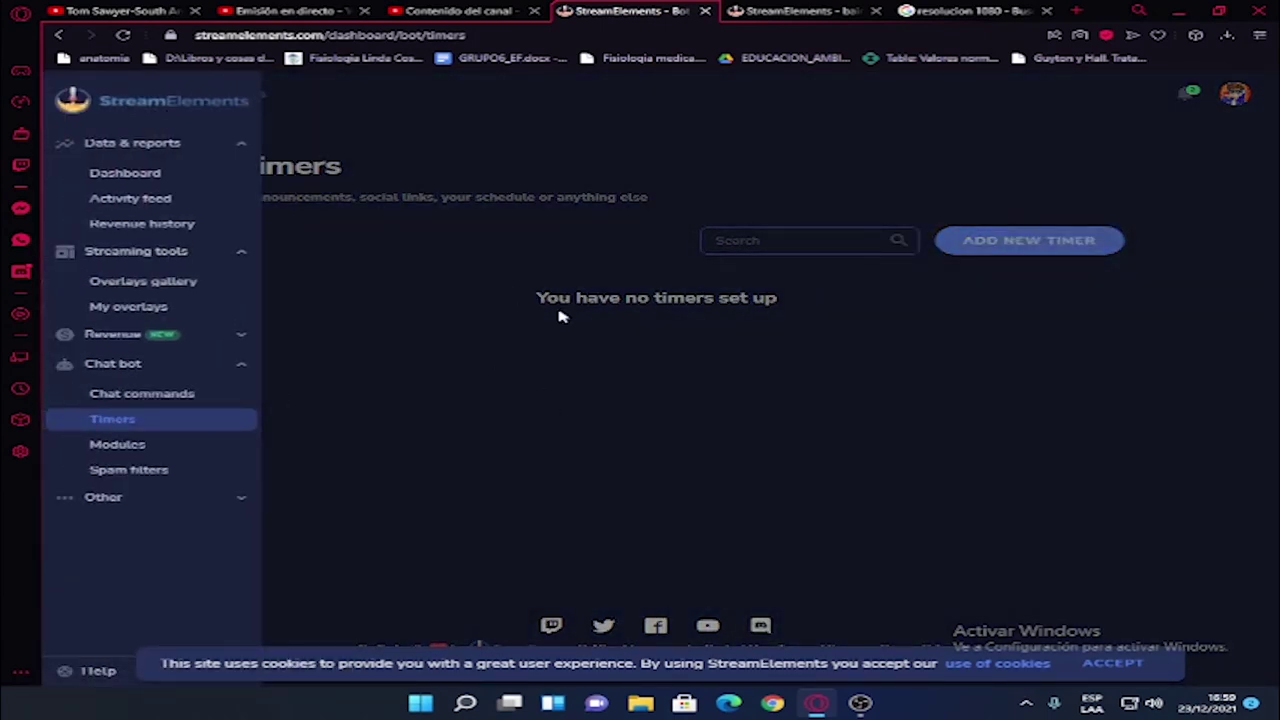
{"action": "left_click", "coordinate": [88, 470]}
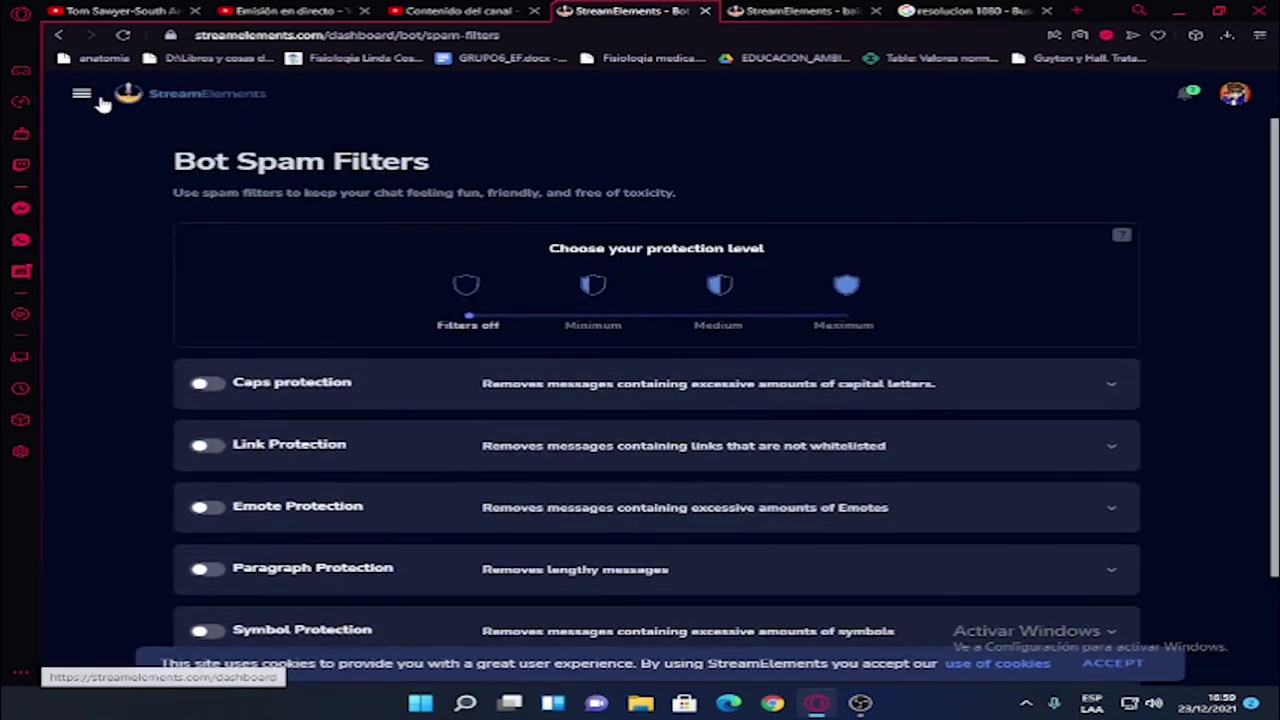
{"action": "left_click", "coordinate": [82, 95]}
{"action": "left_click", "coordinate": [177, 441]}
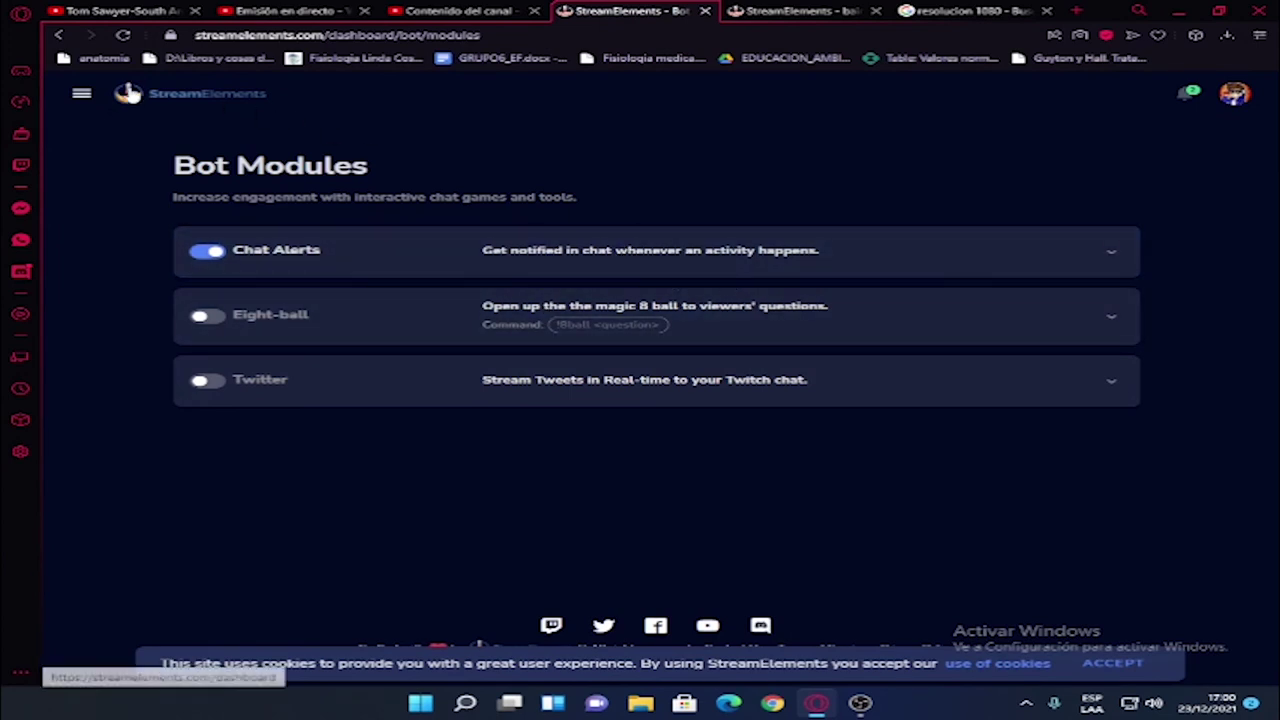
- Open the main StreamElements dashboard and review its statistics and stream activity sections
{"action": "left_click", "coordinate": [82, 96]}
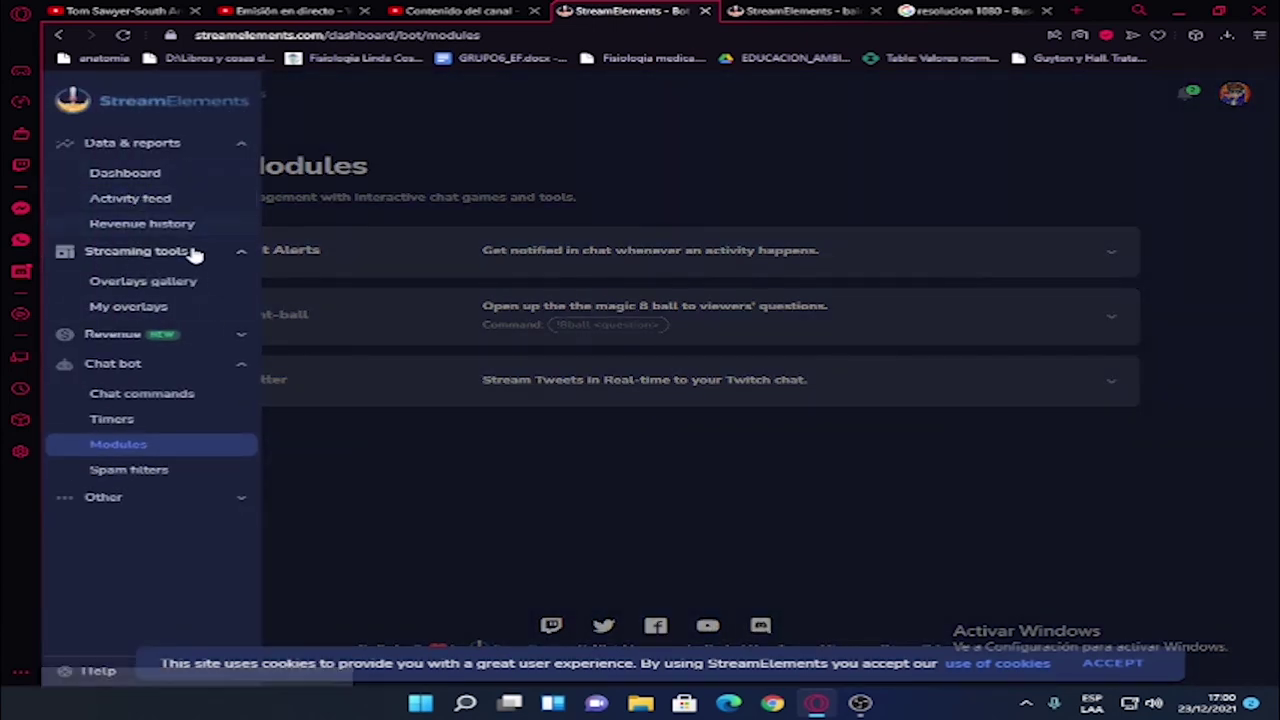
{"action": "left_click", "coordinate": [160, 176]}
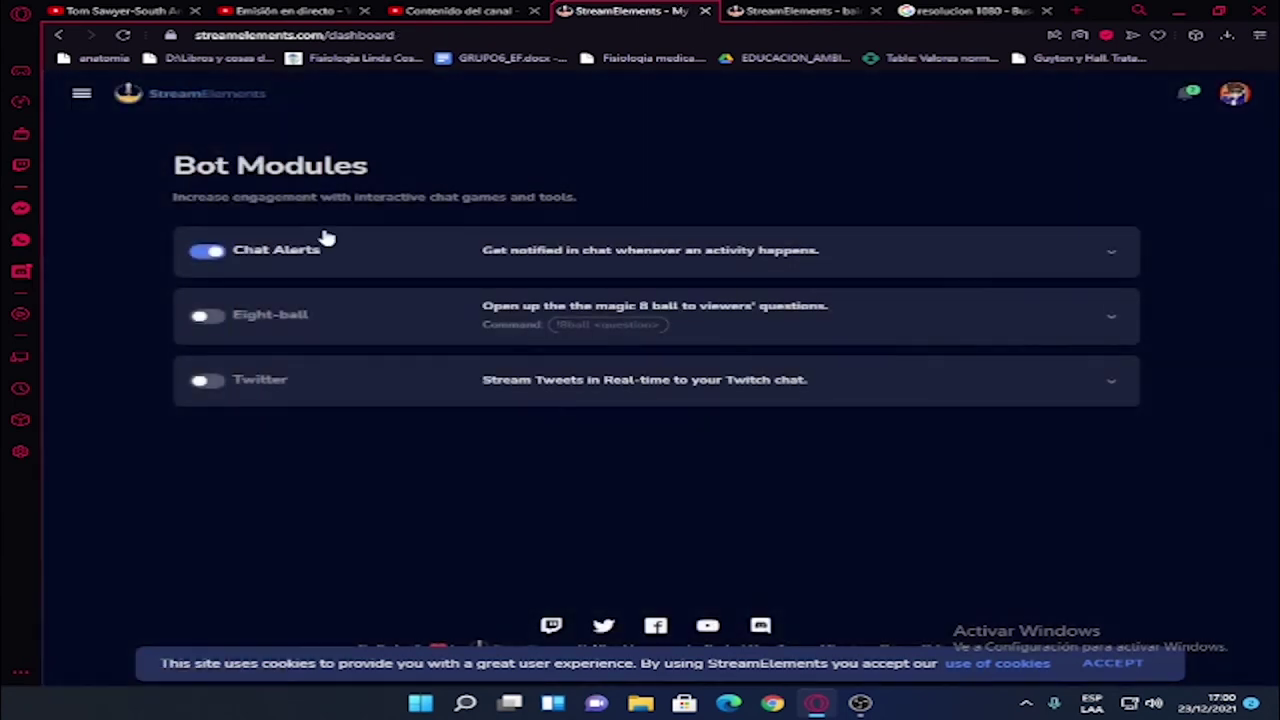
{"action": "scroll", "coordinate": [766, 380], "scroll_direction": "down", "scroll_amount": 5}
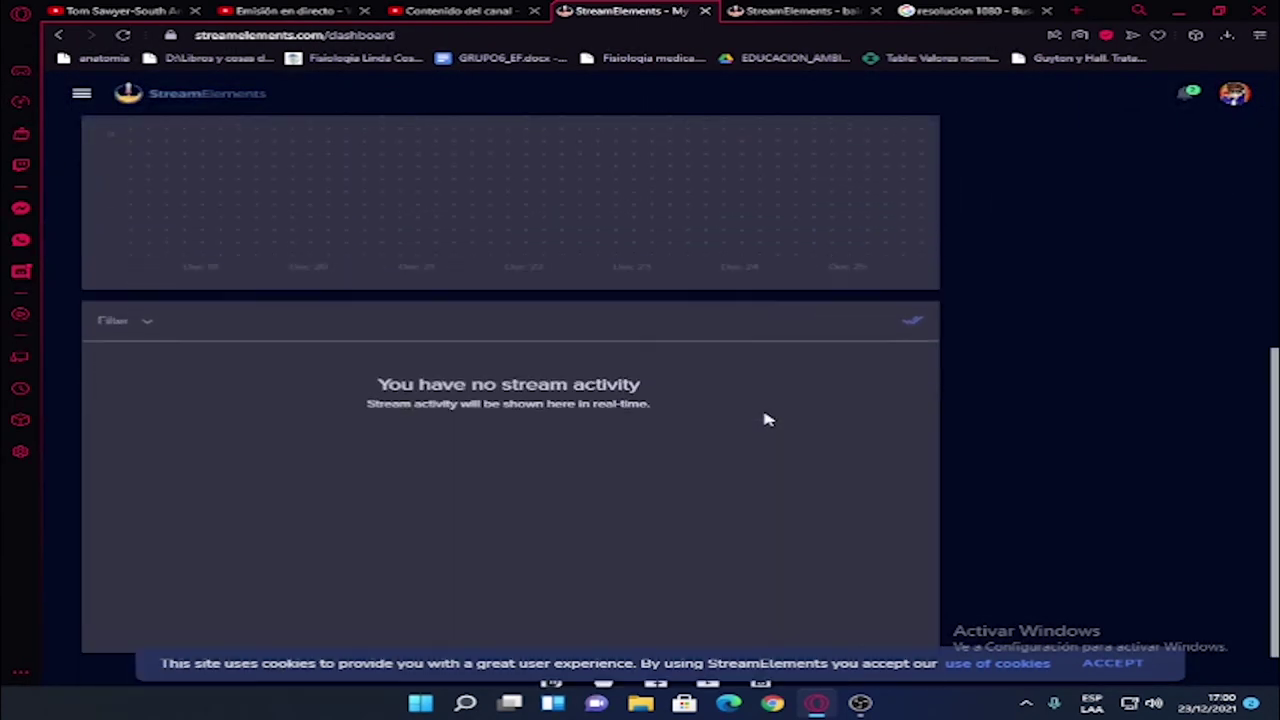
{"action": "scroll", "coordinate": [766, 386], "scroll_direction": "up", "scroll_amount": 2}
{"action": "scroll", "coordinate": [766, 420], "scroll_direction": "up", "scroll_amount": 3}
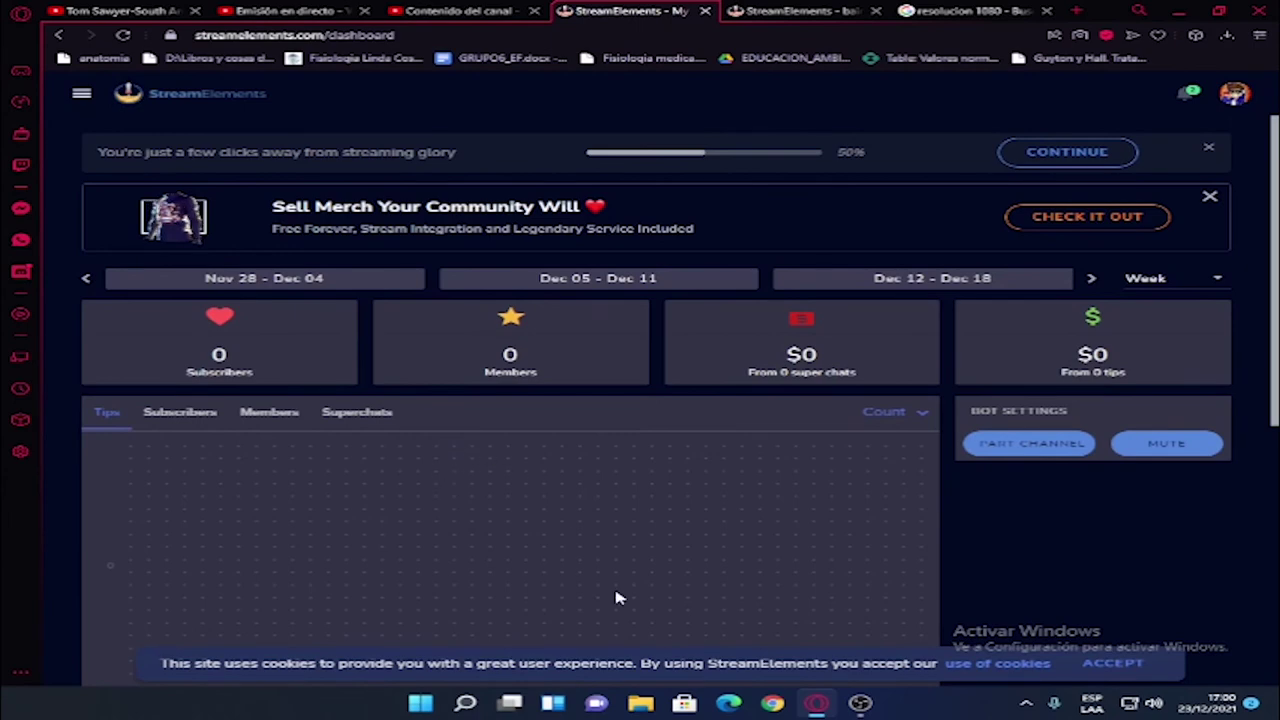
- Switch to OBS and select the scene "Escena 2"
{"action": "left_click", "coordinate": [860, 703]}
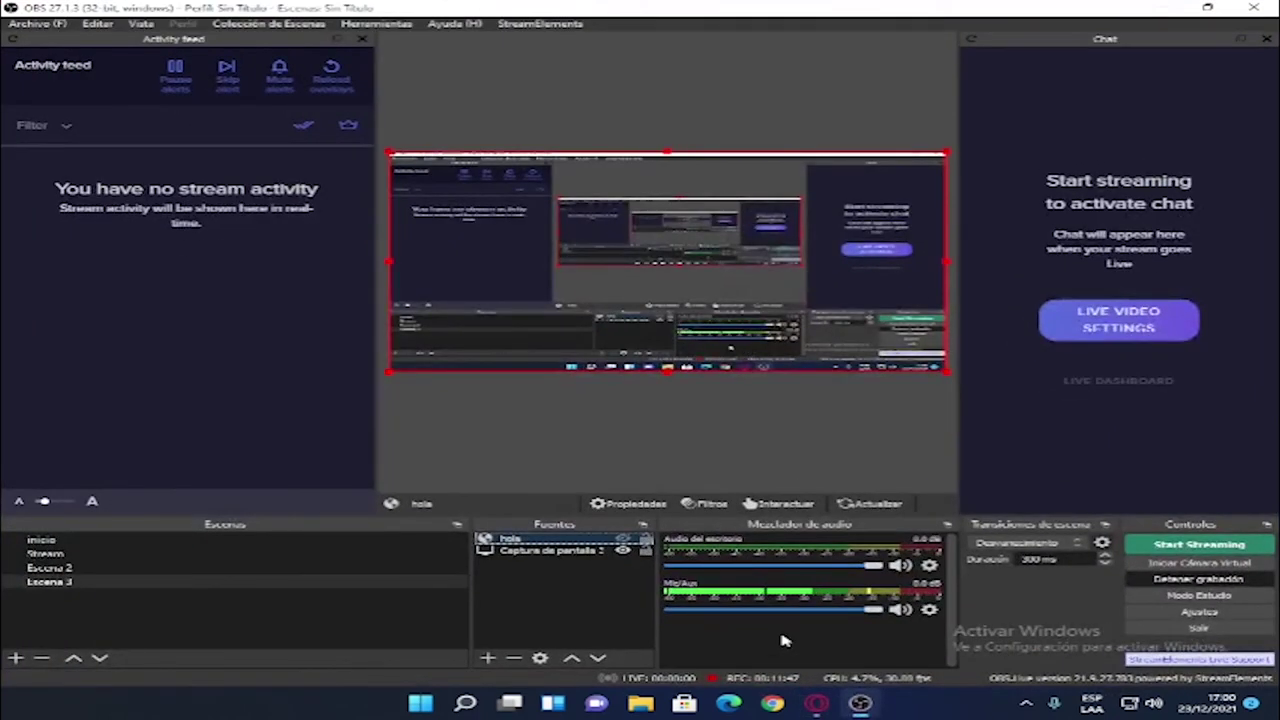
{"action": "left_click", "coordinate": [195, 567]}
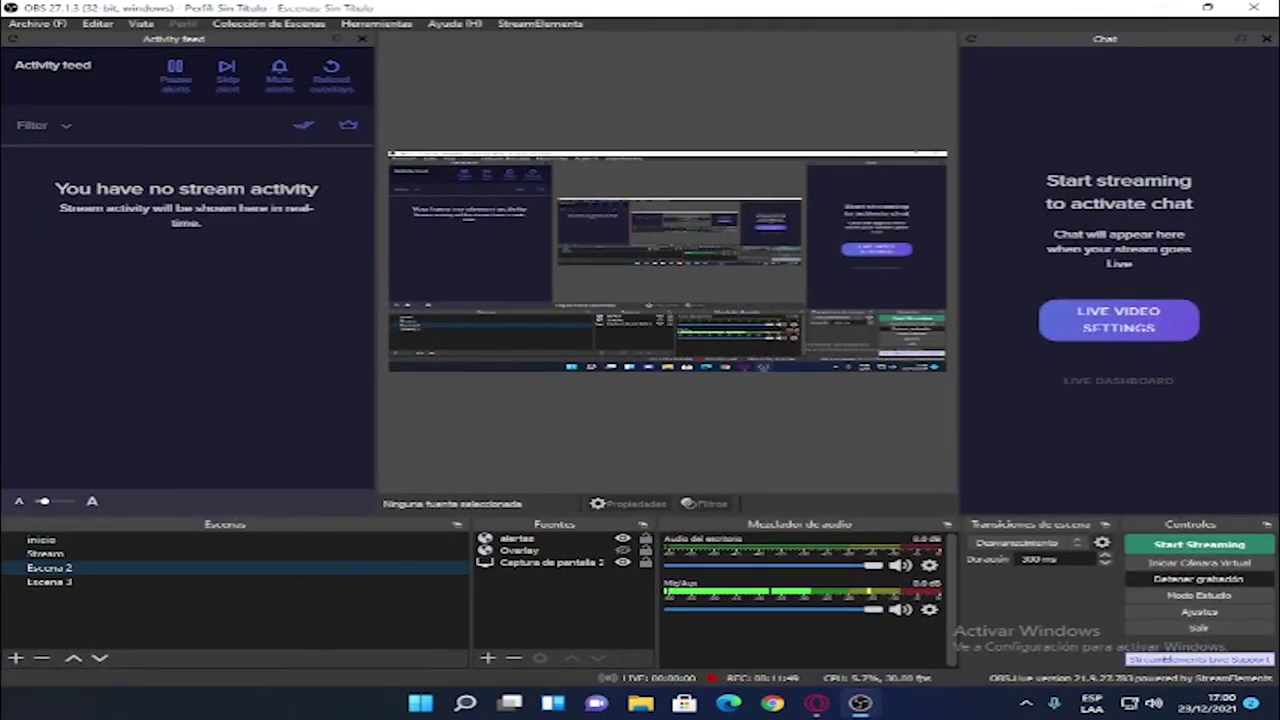